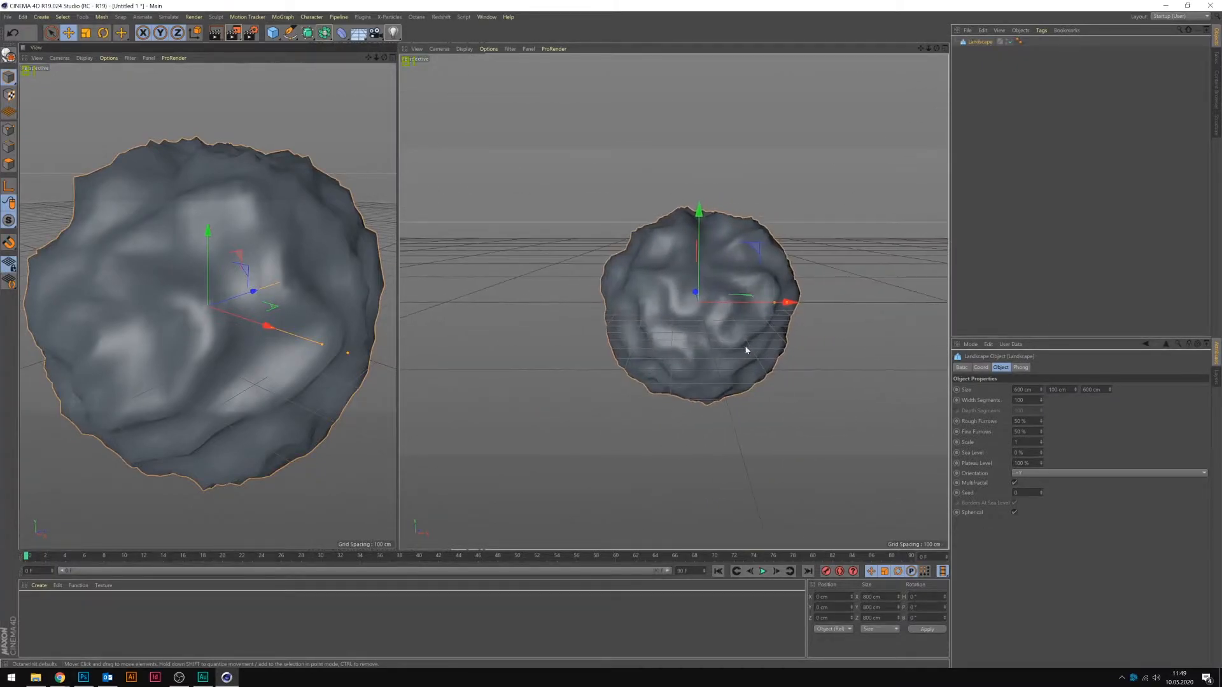
- Lower the landscape object's fine furrows and set its scale to 0.5
scroll(756, 339, up, 3)
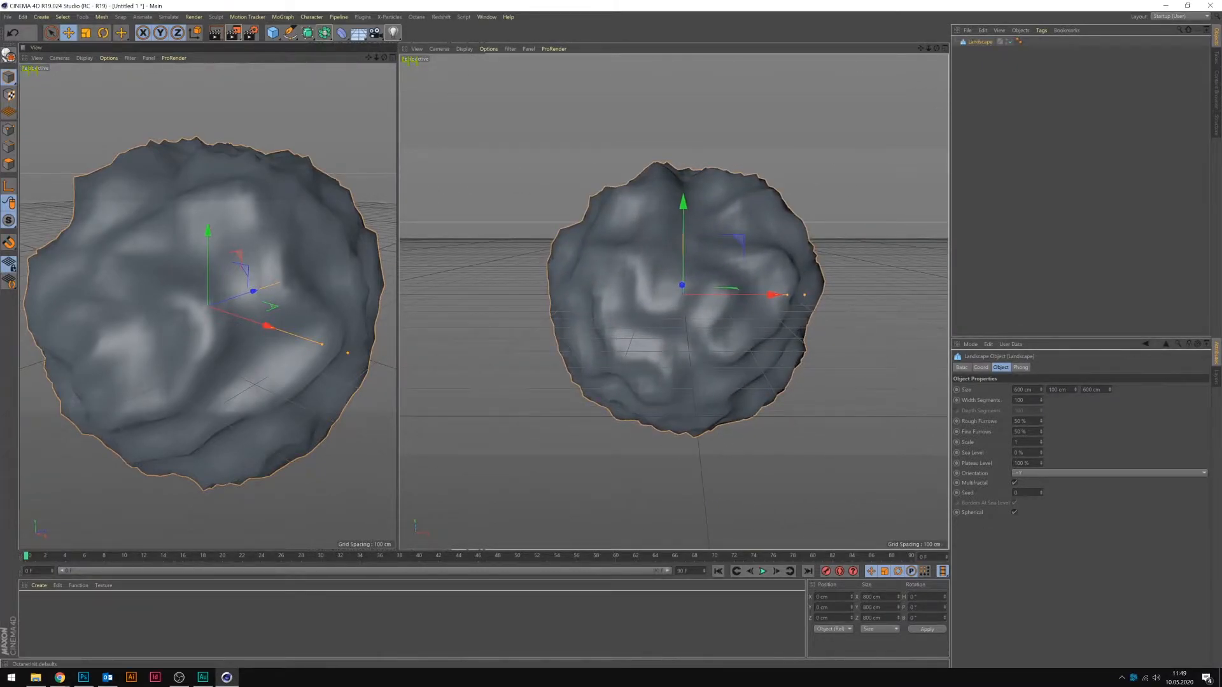
drag(1041, 433, 1040, 460)
text(0.5)
key(Return)
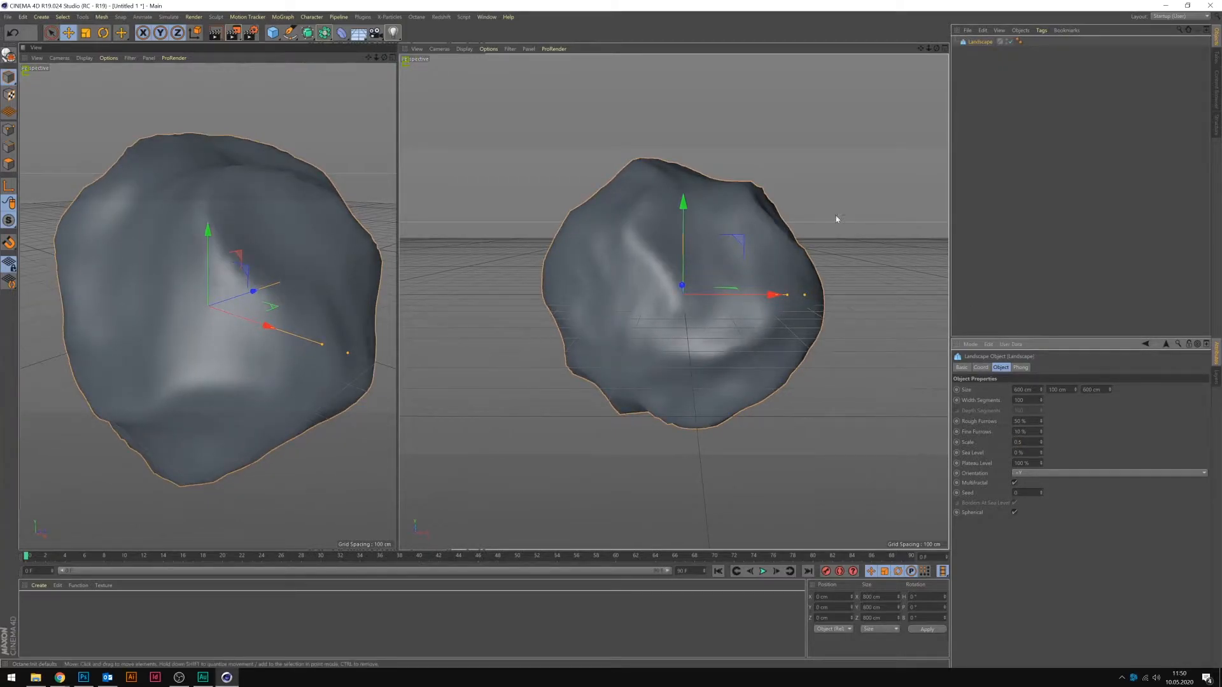
- Add a camera to the scene and set its focal length to the Portrait (80 mm) preset
click(376, 33)
click(414, 46)
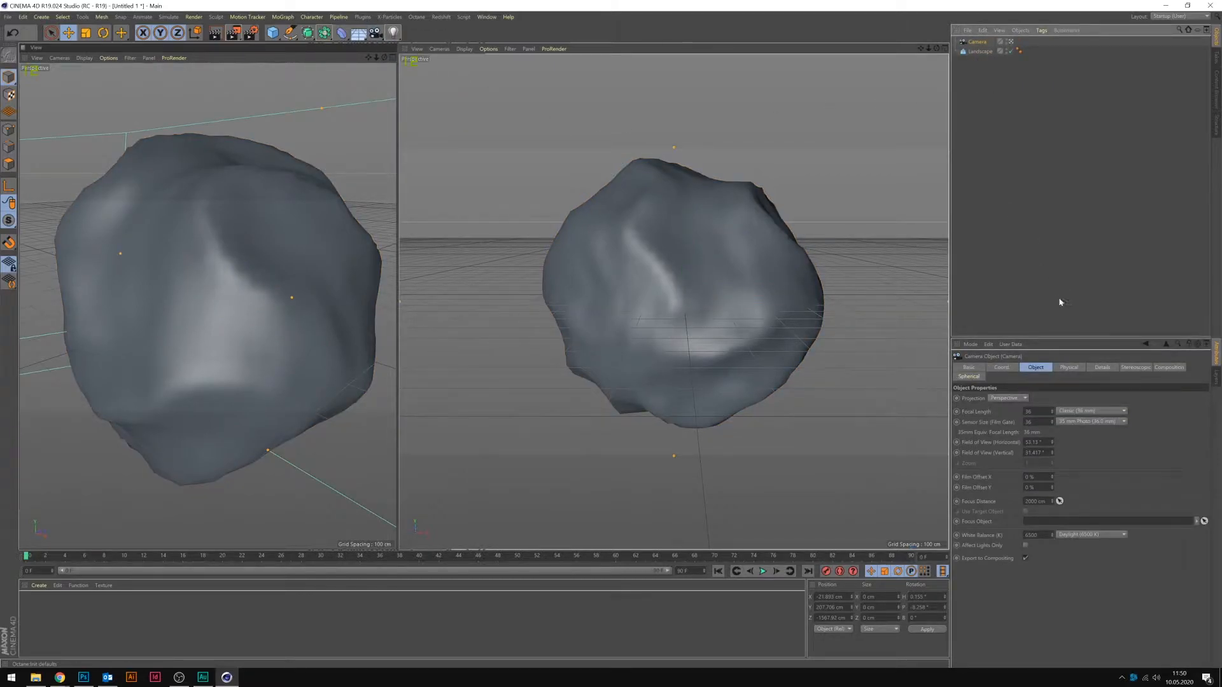
click(1068, 415)
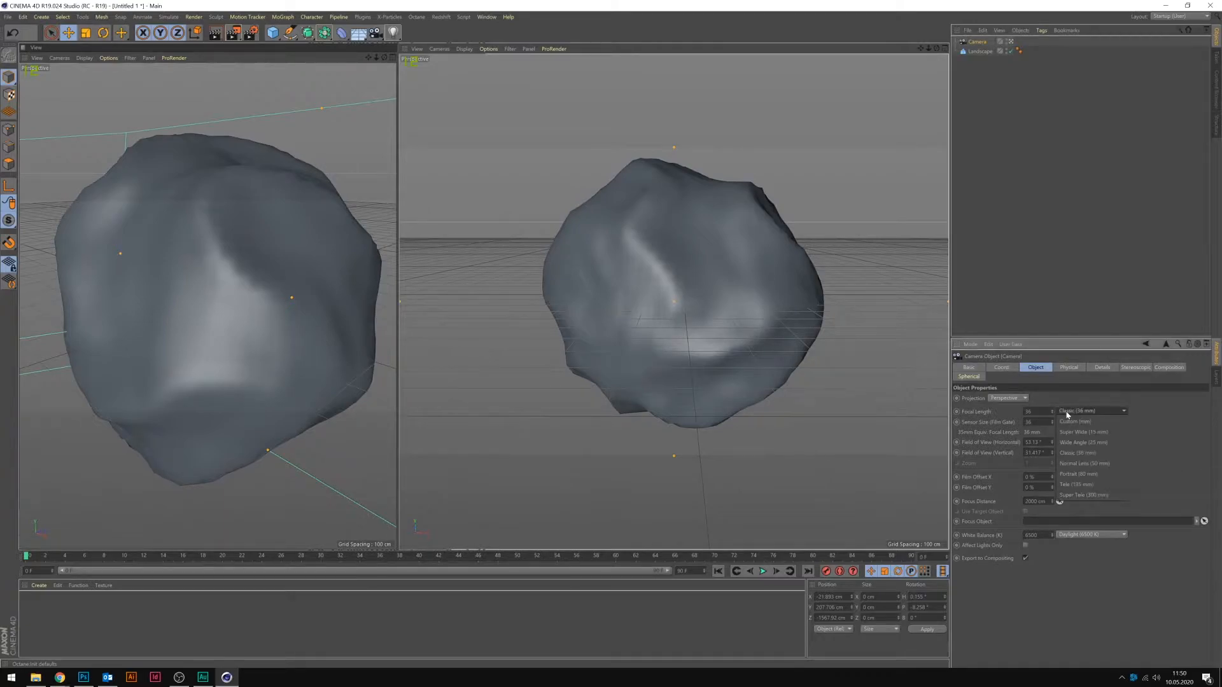
click(1075, 475)
- Position the camera so the whole rock-like landscape is framed head-on in the middle of its view
alt+right_drag(829, 232, 750, 267)
alt+drag(839, 275, 837, 249)
alt+middle_drag(837, 250, 843, 271)
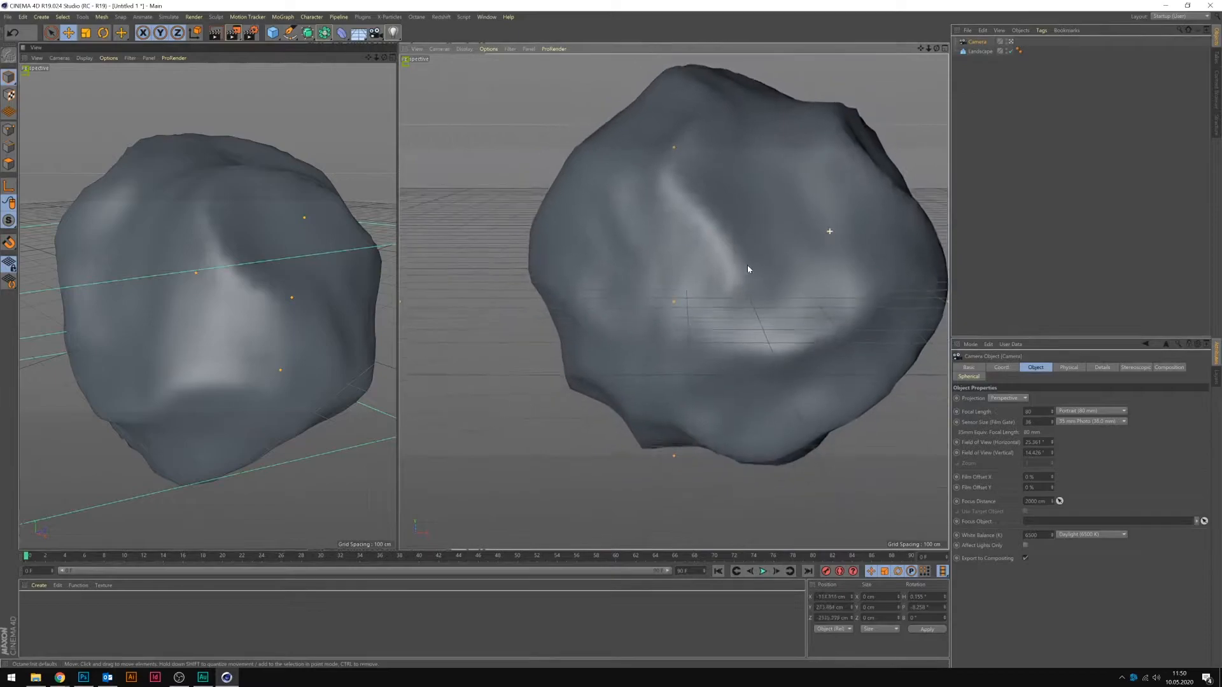
alt+drag(843, 274, 750, 316)
alt+middle_drag(750, 316, 736, 329)
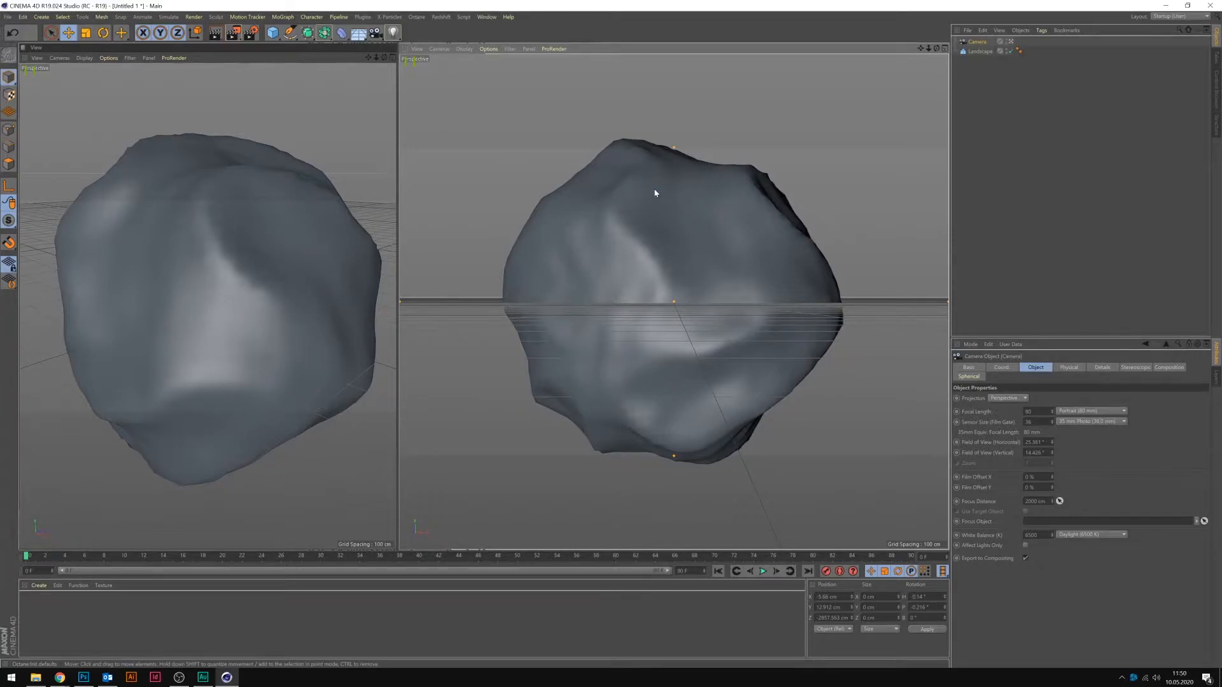
- Set the render output size to 800 × 800 pixels and fine-tune the camera framing
click(252, 33)
drag(210, 52, 164, 54)
text(800)
key(Tab)
text(80)
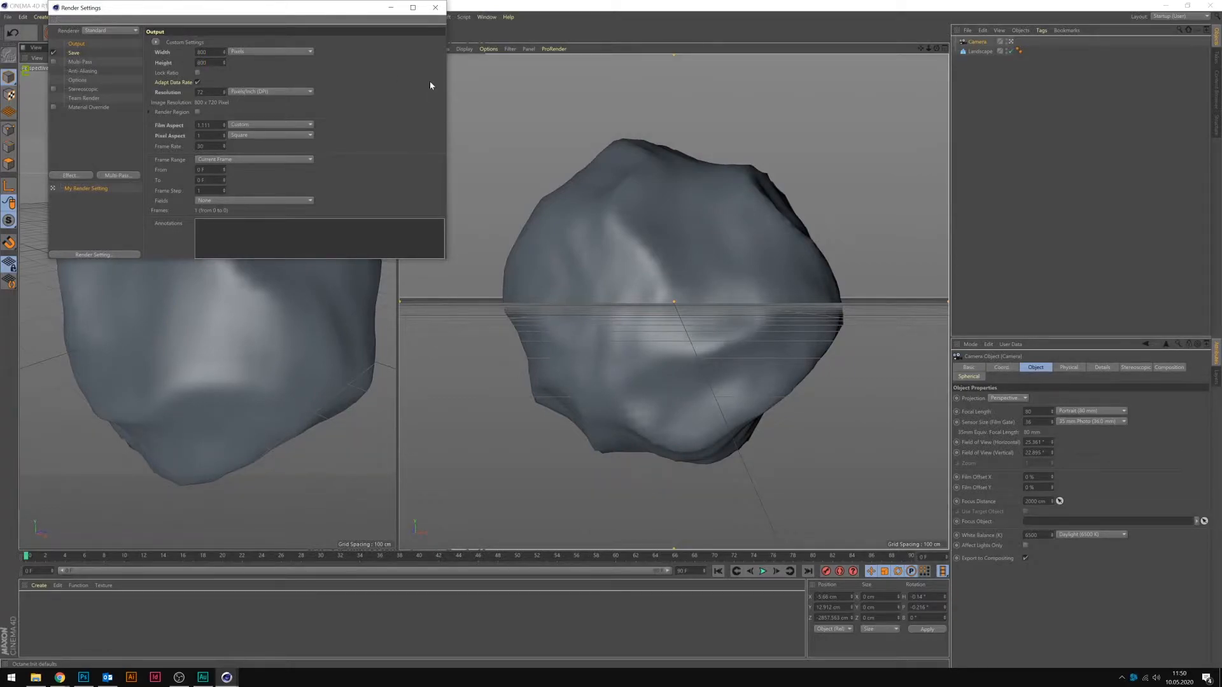
text(0)
key(Return)
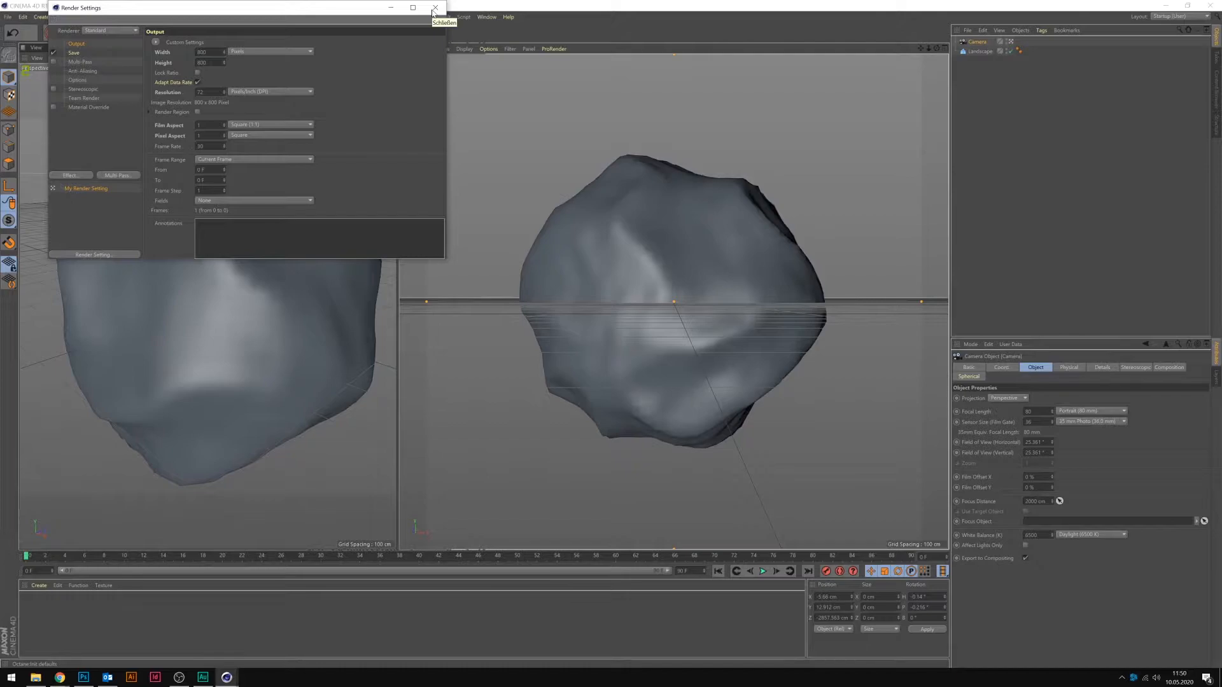
click(434, 8)
alt+middle_drag(702, 168, 703, 170)
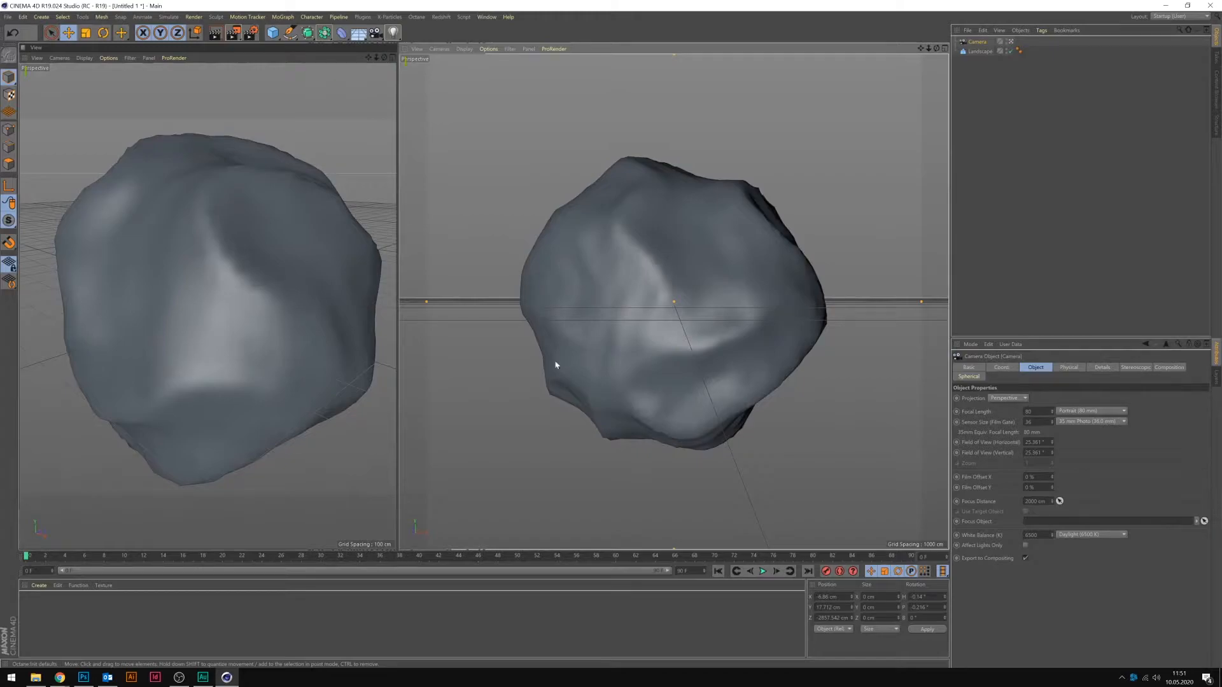
- Create a new material with Color and Reflectance disabled and Transparency enabled
double_click(129, 609)
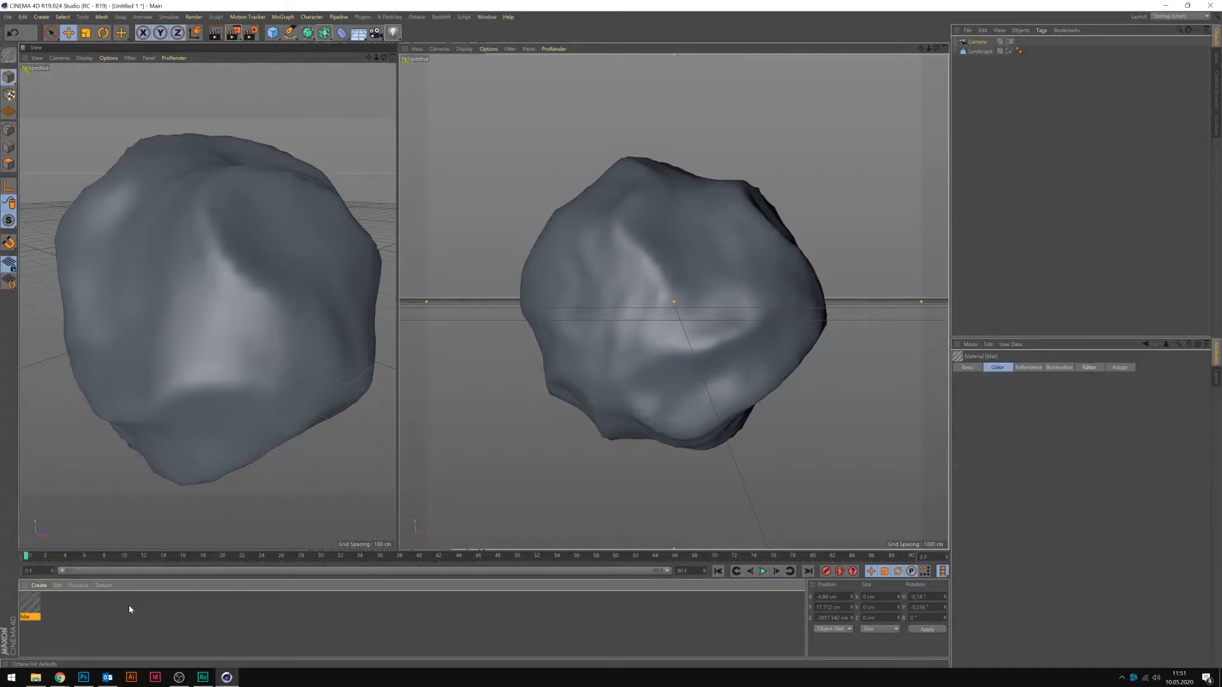
double_click(29, 605)
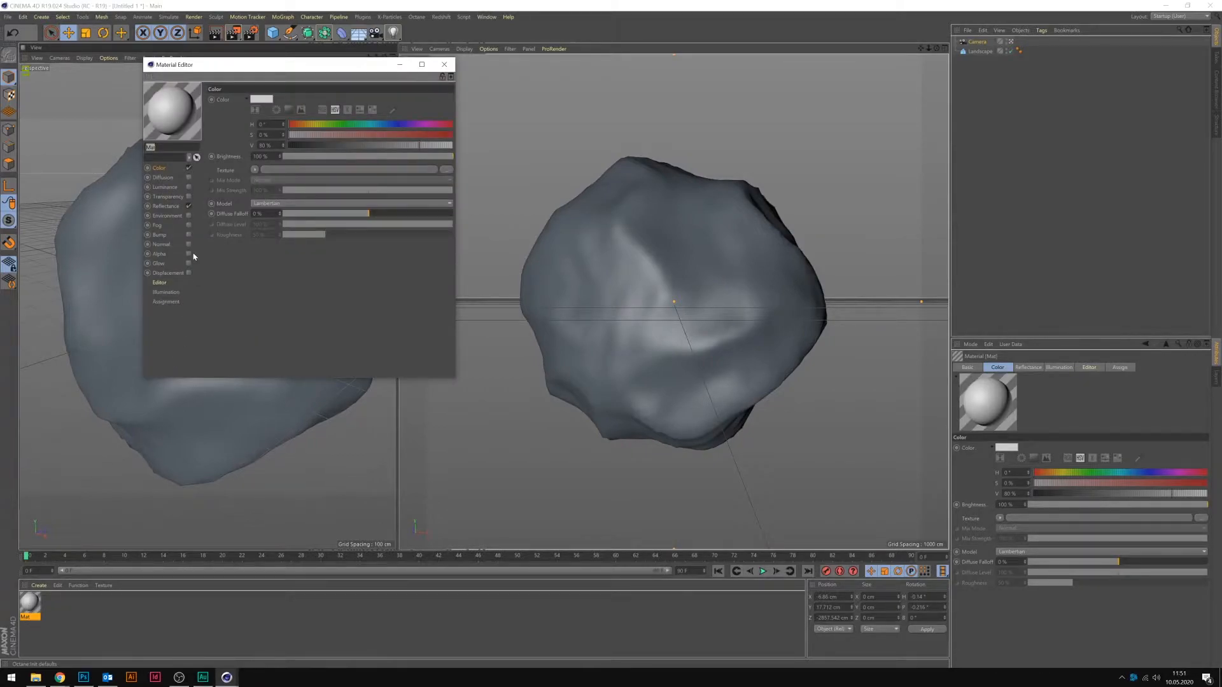
click(188, 168)
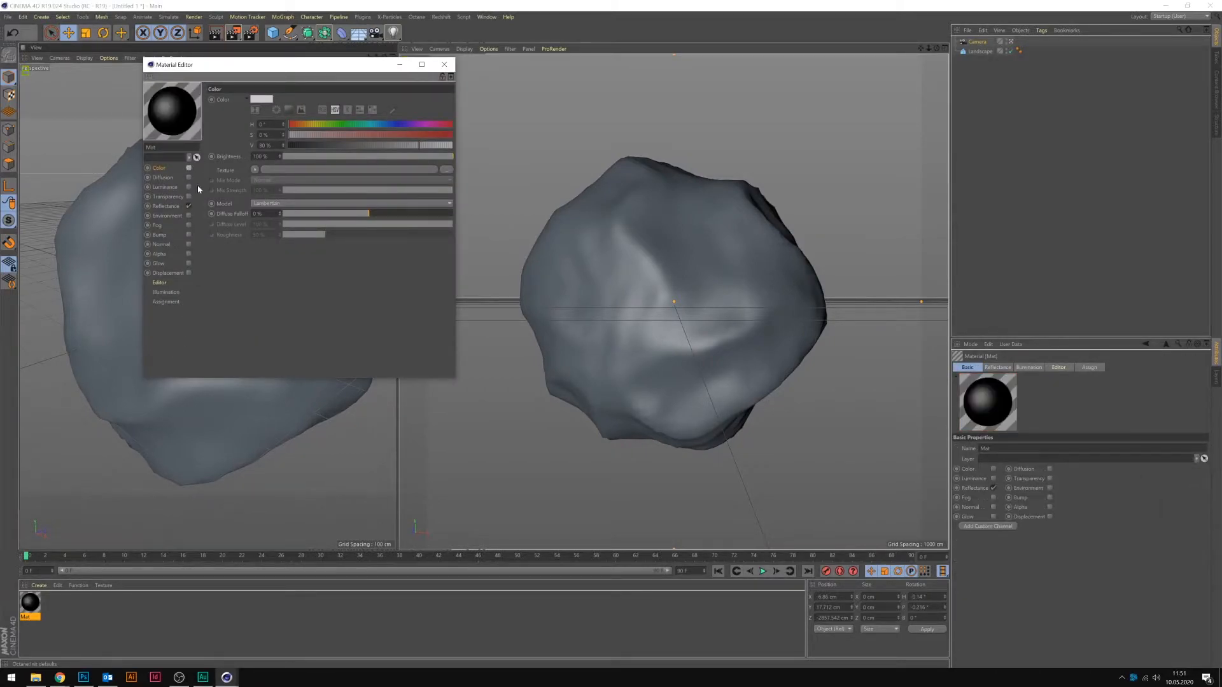
click(188, 206)
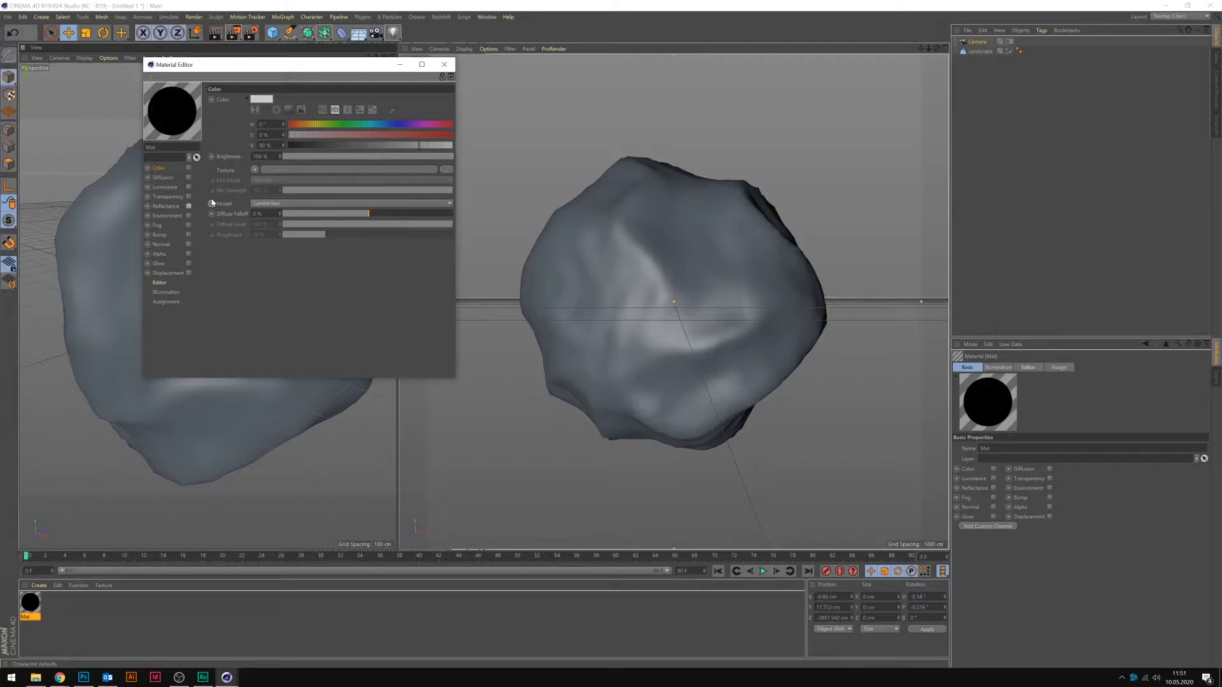
click(188, 197)
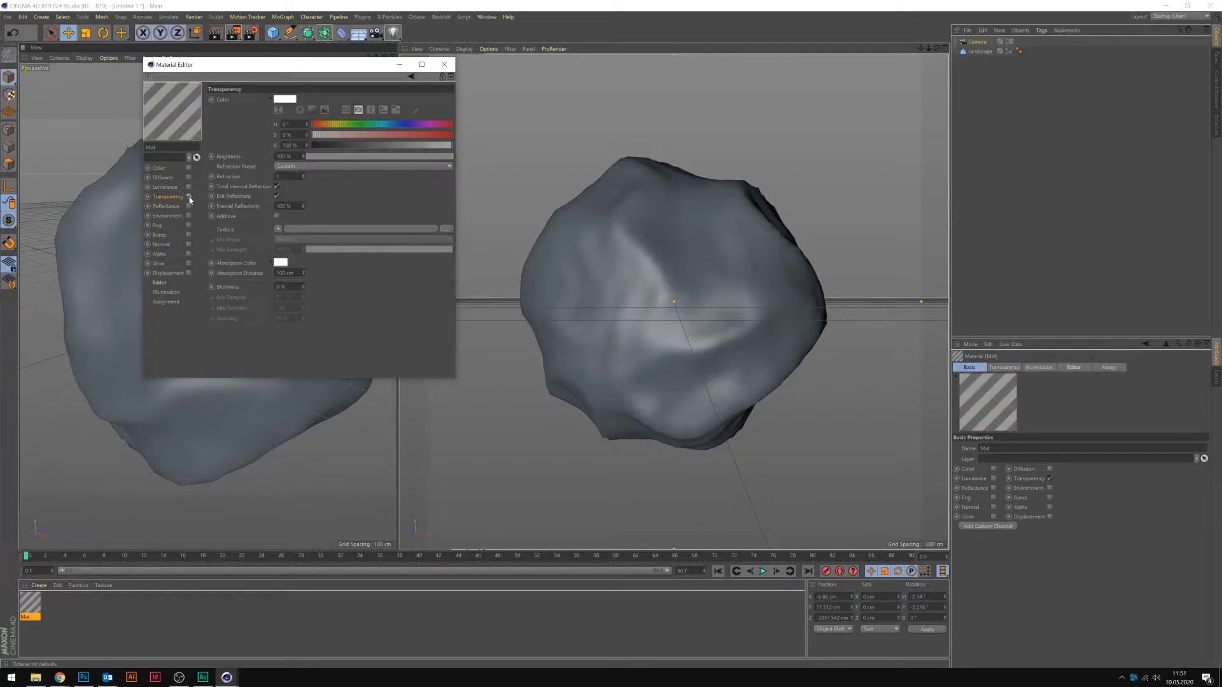
- Set the refraction preset of the material's transparency to Emerald
click(303, 166)
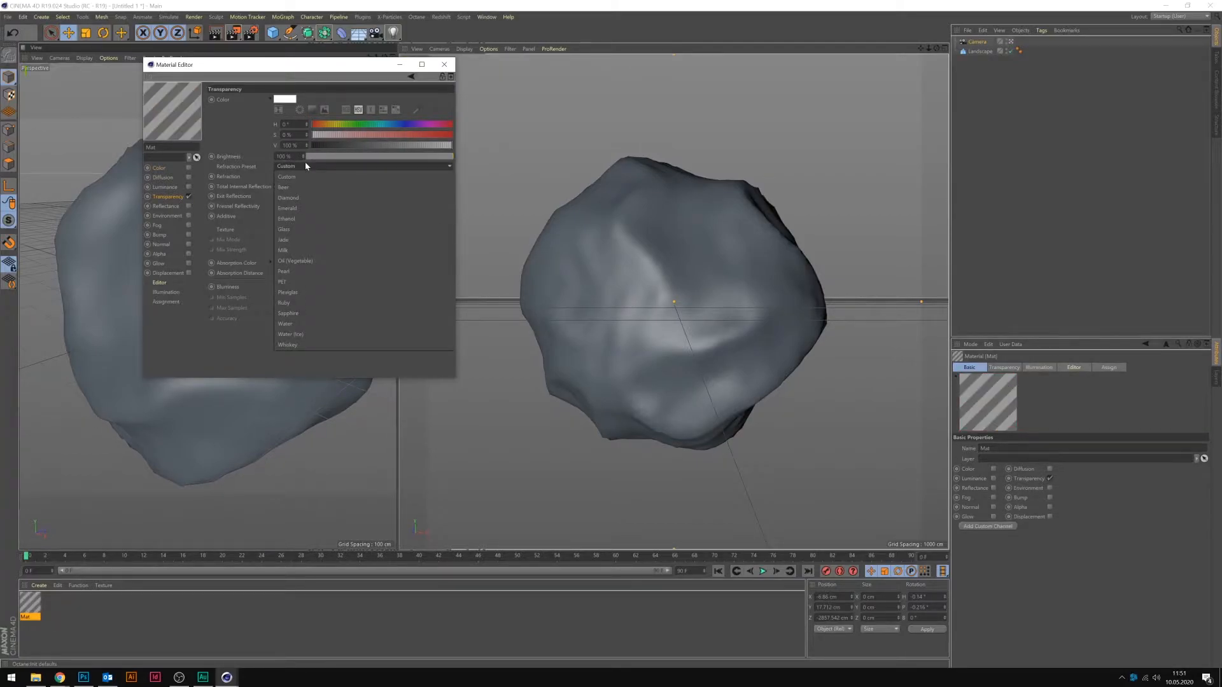
click(322, 208)
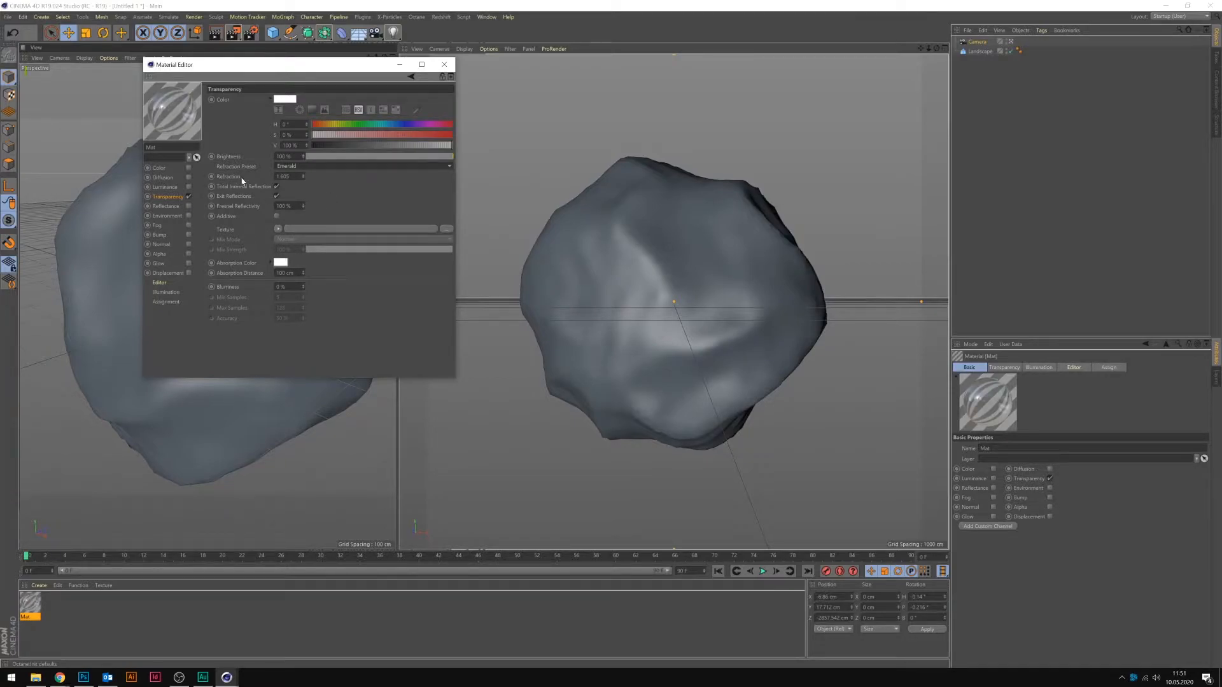
drag(302, 181, 303, 177)
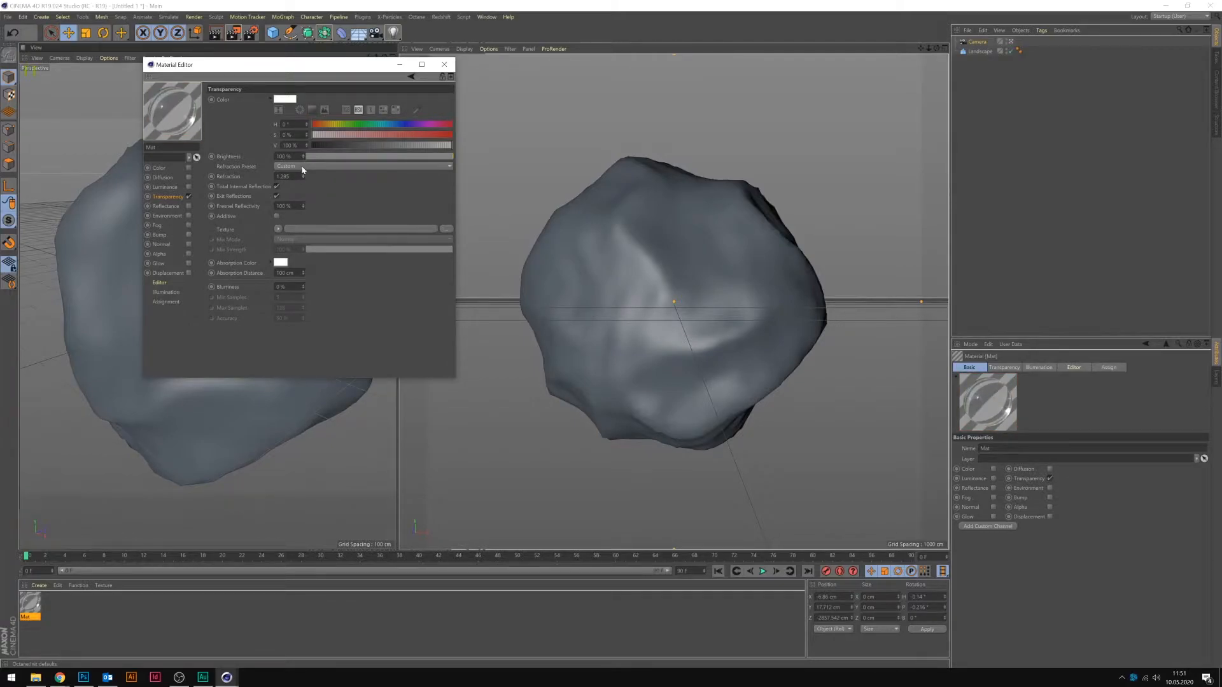
click(305, 167)
click(296, 208)
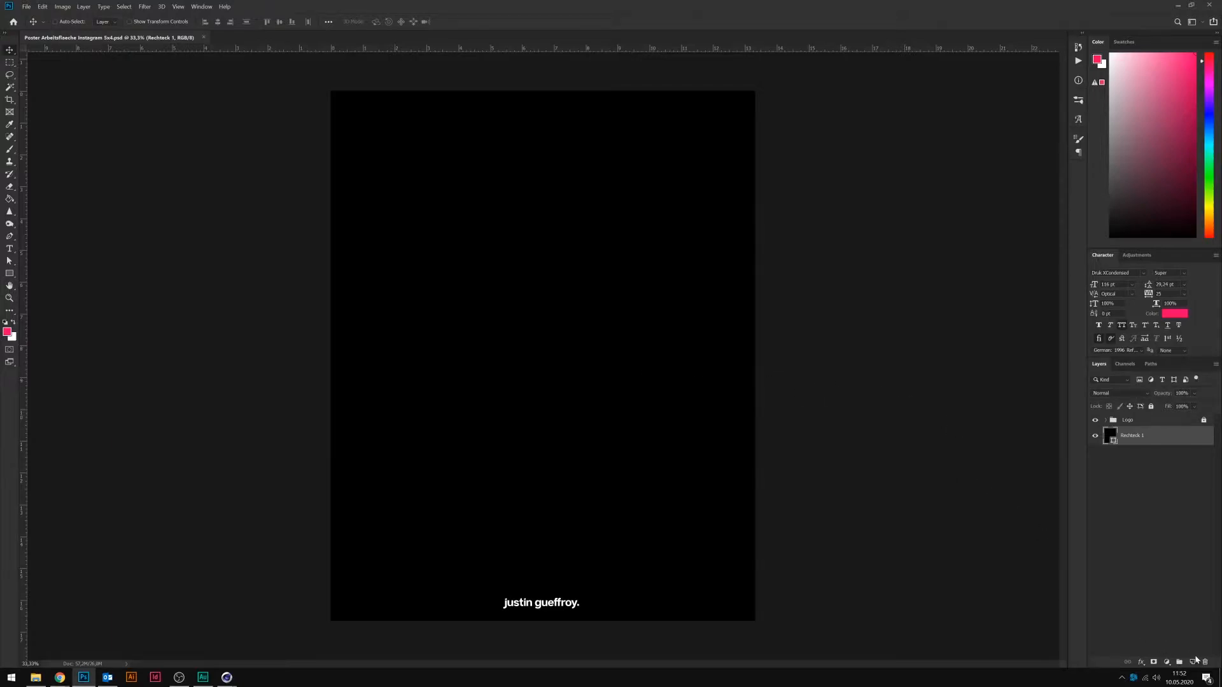
- In the Photoshop poster document, add a layer above the black background and paint one soft pink and one soft blue stroke
click(1192, 661)
key(b)
drag(1200, 51, 1180, 56)
drag(534, 295, 576, 410)
click(1207, 112)
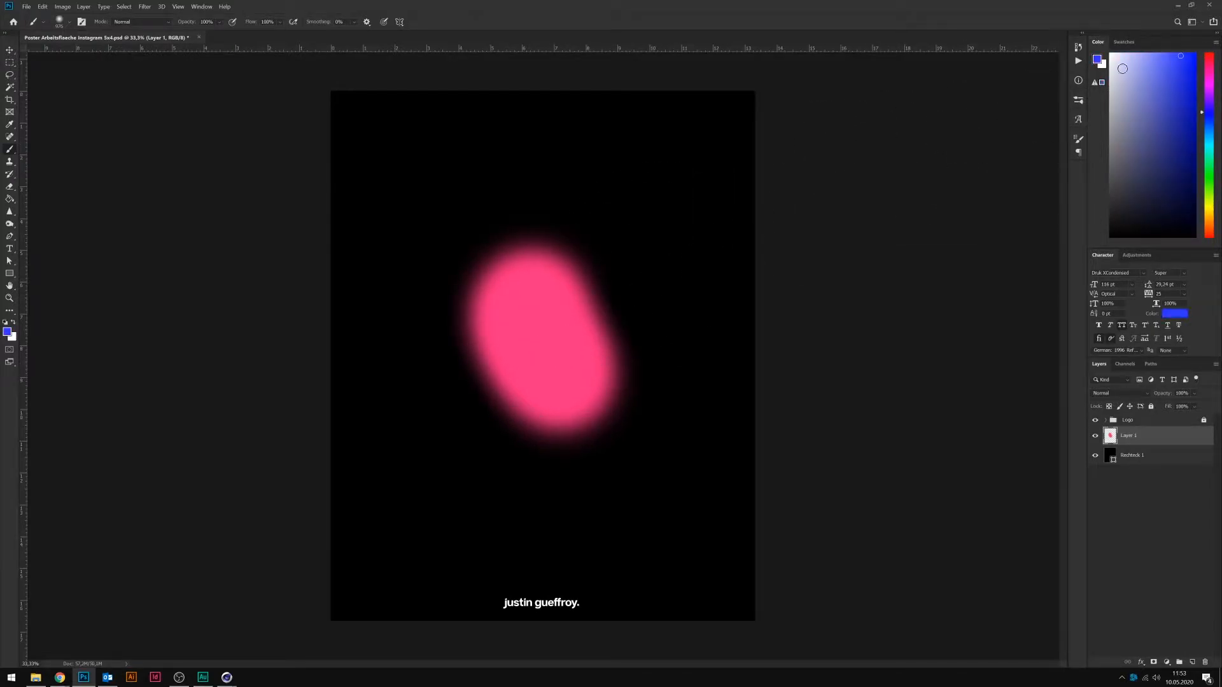
mouse_move(467, 386)
mouse_down()
mouse_move(507, 430)
mouse_move(534, 433)
mouse_up()
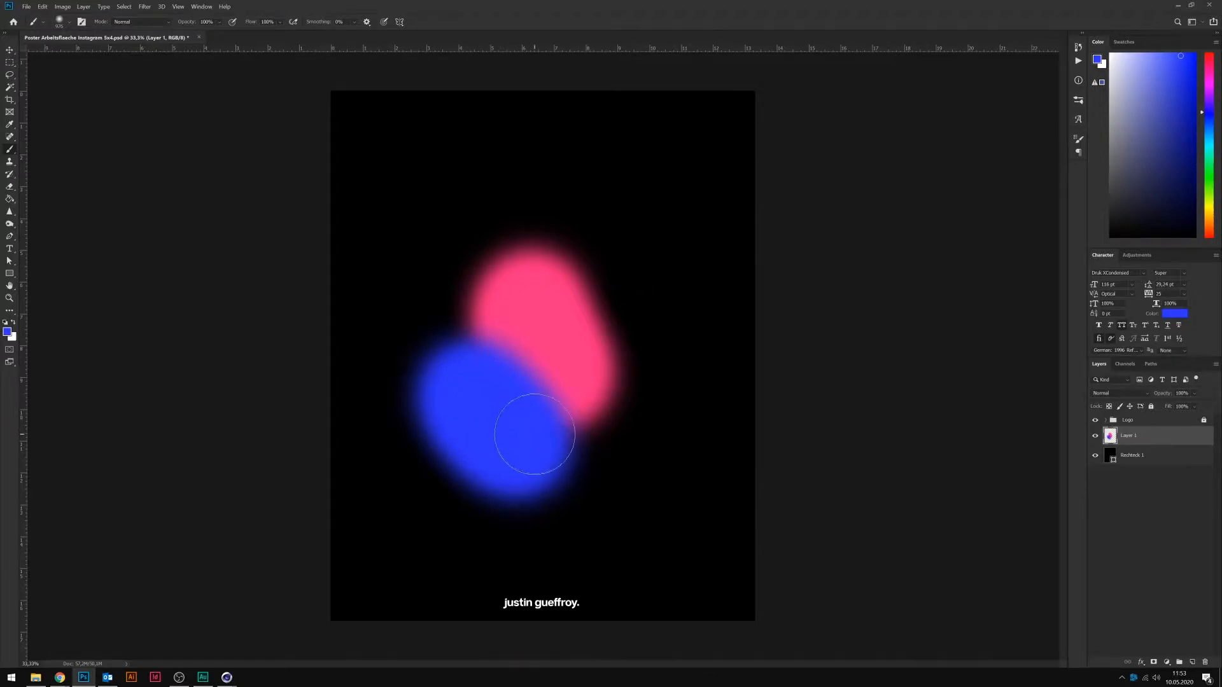
- Check which brush tool is active and examine its size and hardness settings
right_click(9, 151)
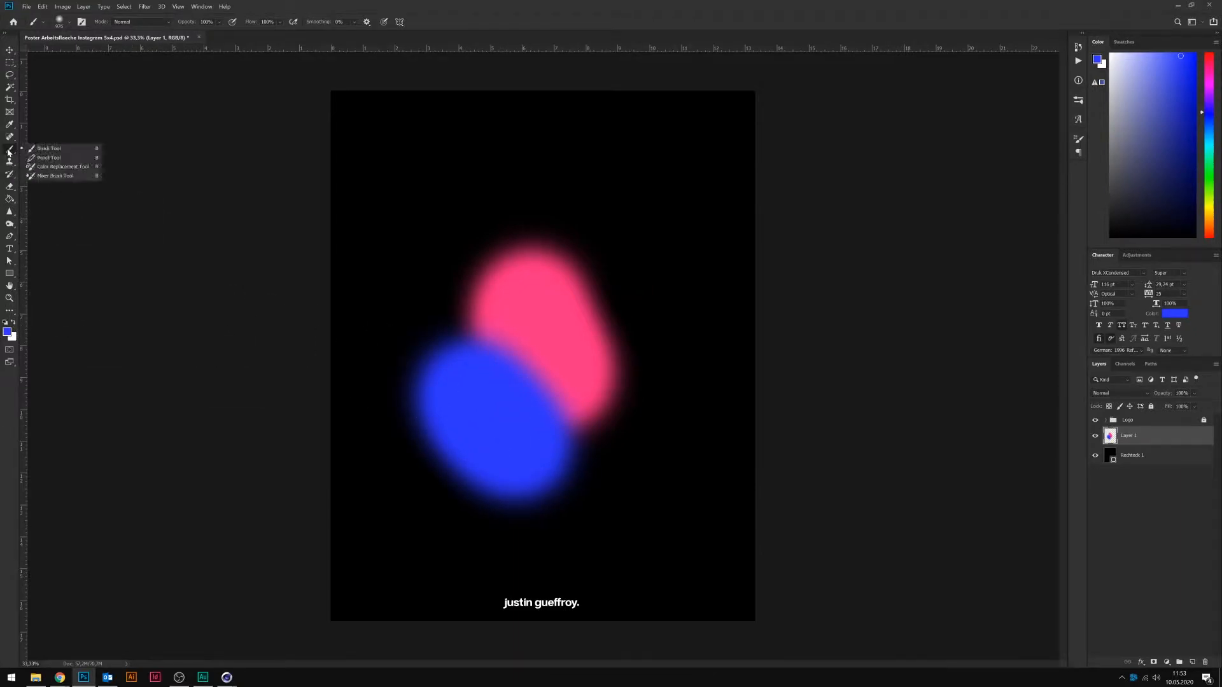
click(49, 148)
right_click(479, 233)
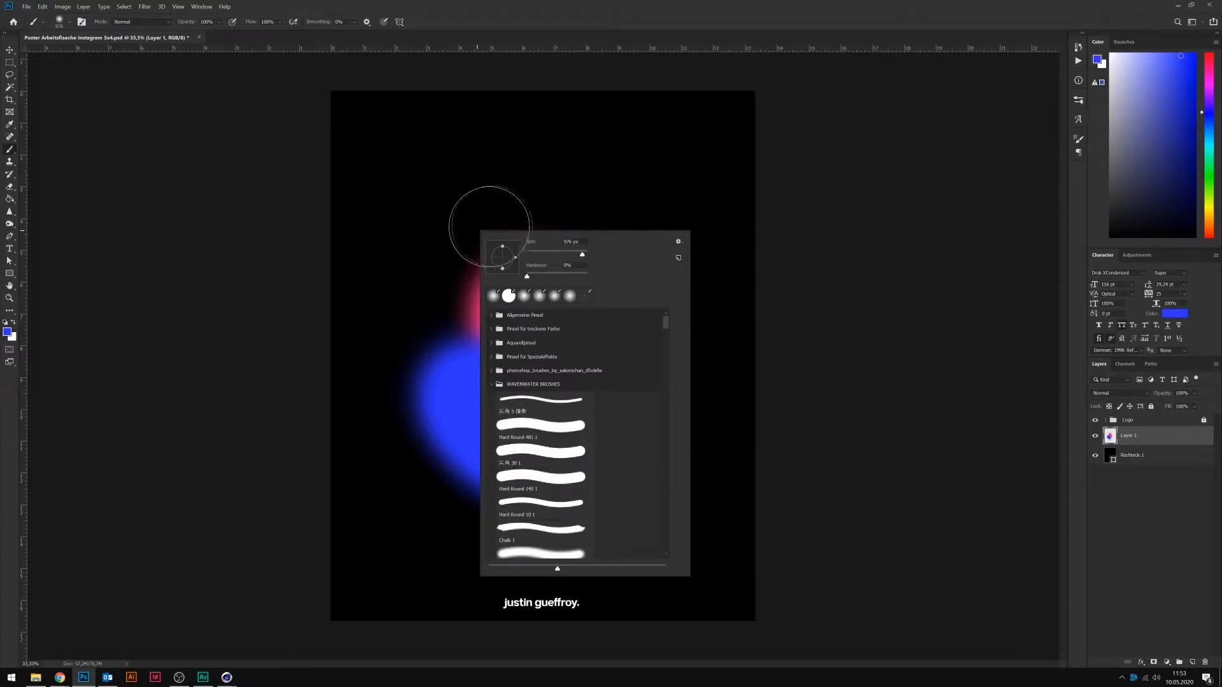
click(593, 24)
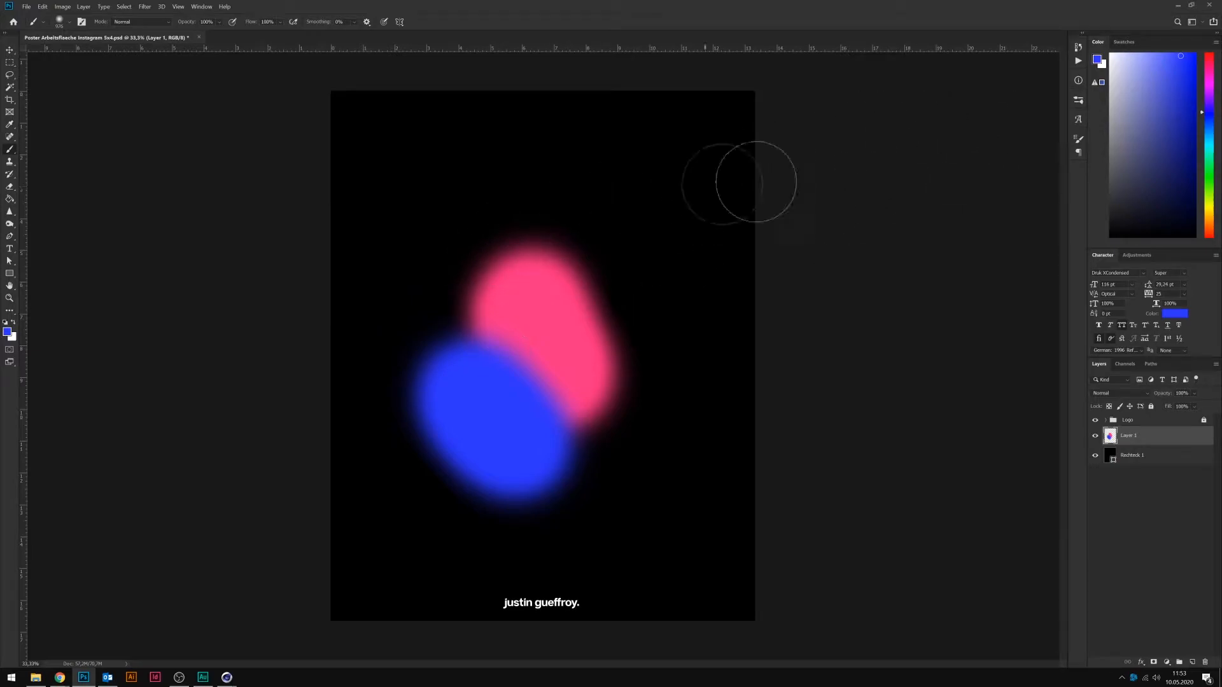
- Paint a soft turquoise stroke above the blue shape and a deeper blue stroke over its lower part
click(1212, 145)
click(1170, 68)
drag(458, 319, 468, 251)
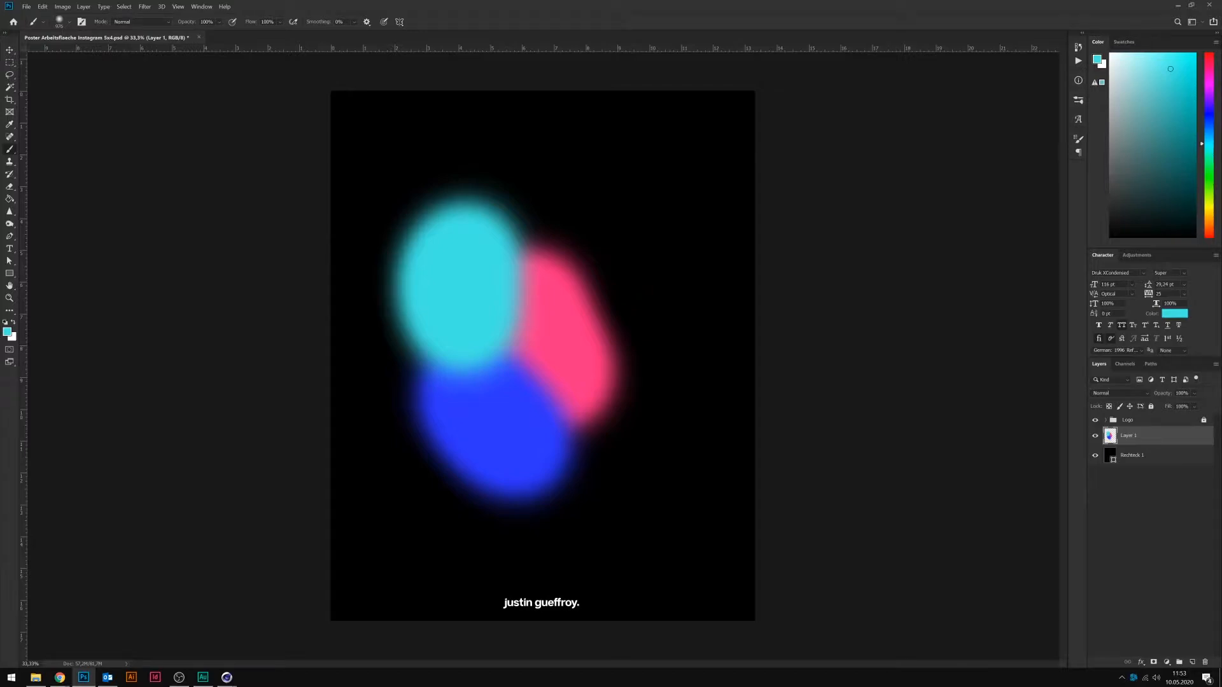
click(1207, 124)
click(1207, 112)
click(1194, 65)
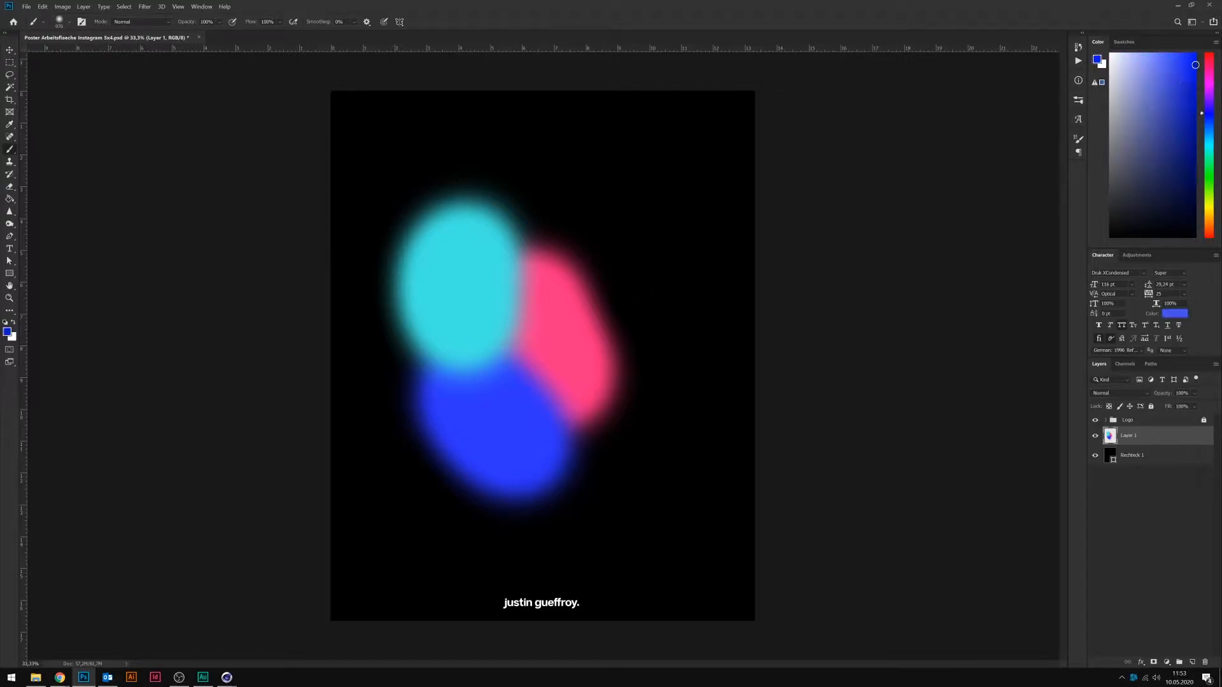
drag(476, 410, 497, 506)
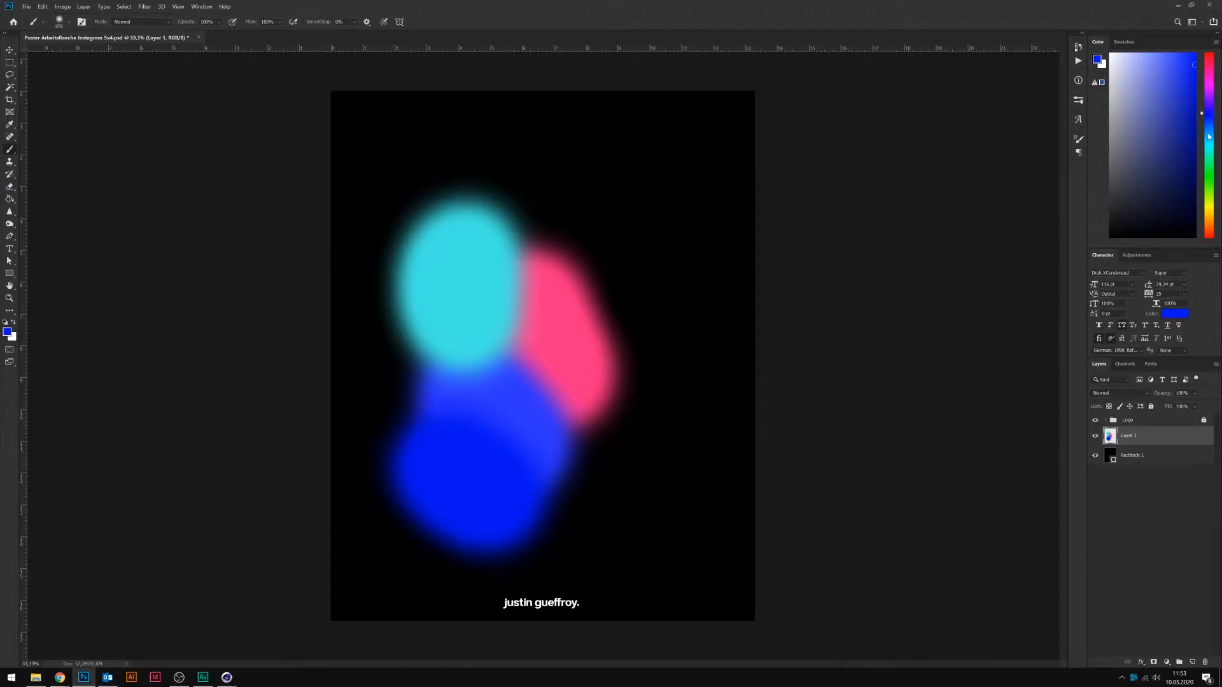
- Add a soft yellow dab and overlapping light and darker orange dabs over the upper end of the pink shape
click(1202, 205)
click(541, 237)
click(1202, 218)
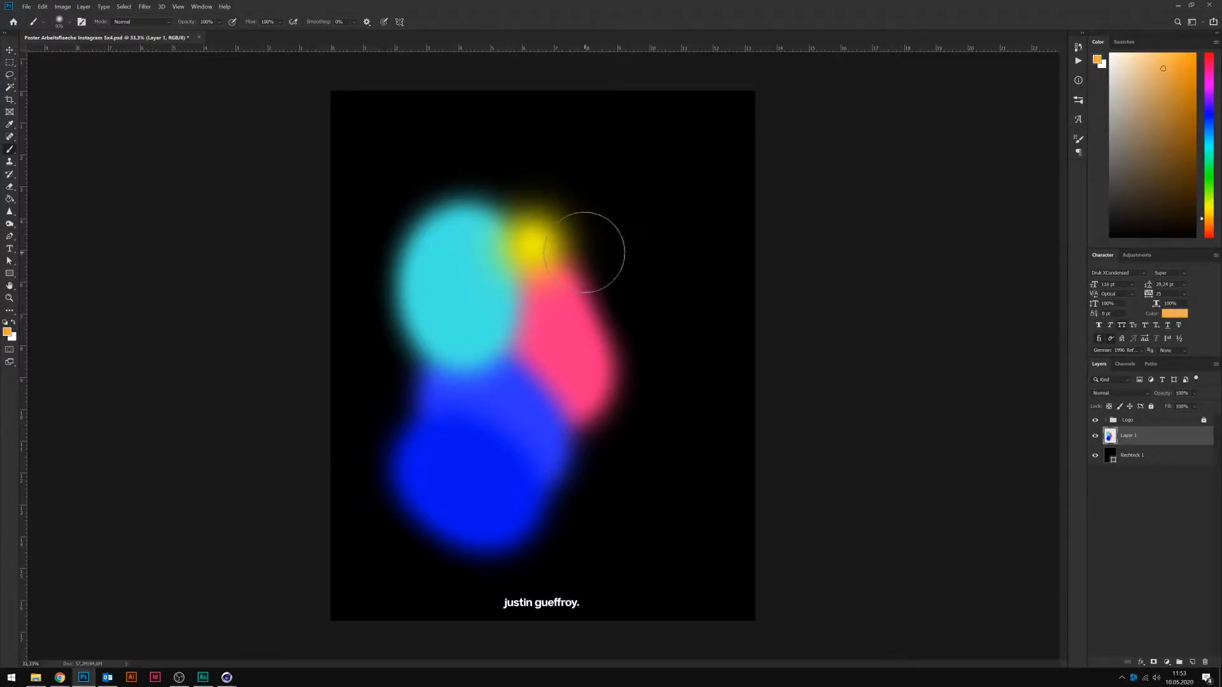
click(589, 260)
click(609, 294)
- Paint a soft red spot above the turquoise shape and a dark navy blue area beside the lower blue one
click(1208, 58)
drag(464, 187, 478, 189)
click(1207, 111)
click(1175, 155)
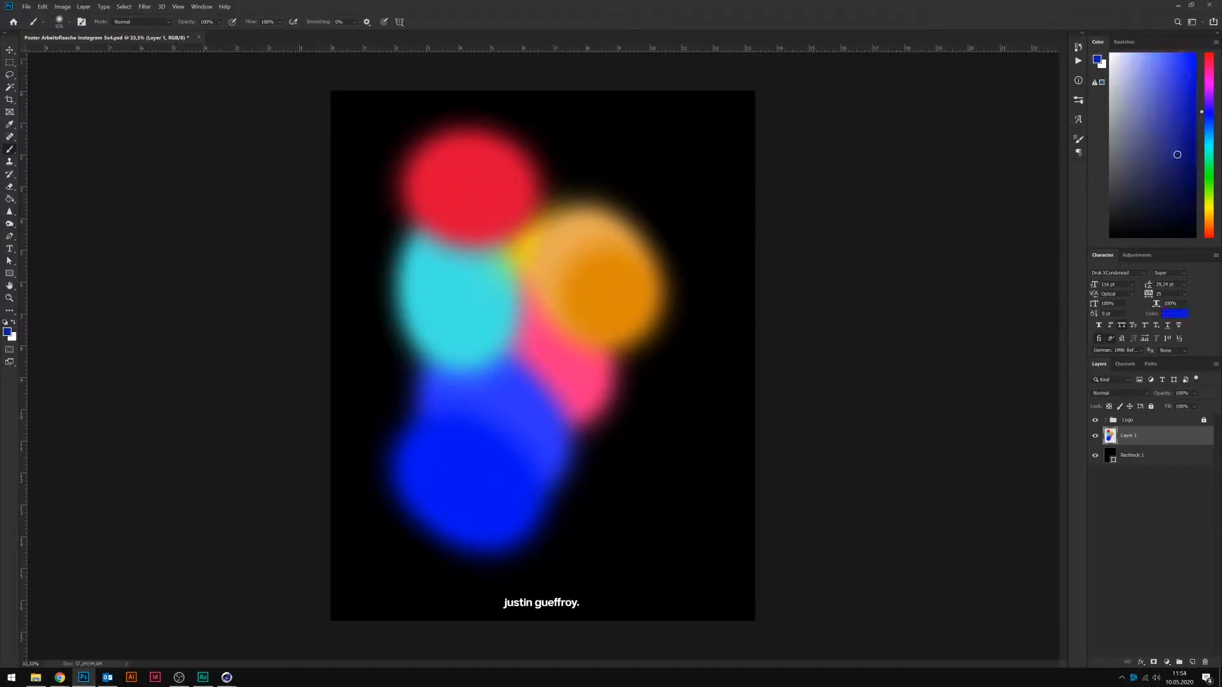
click(560, 502)
- Paint a muted light blue stroke along the lower edge of the turquoise shape with a bright magenta stroke on it
click(1202, 129)
click(1158, 95)
mouse_move(414, 366)
mouse_down()
mouse_move(437, 341)
mouse_move(445, 350)
mouse_move(408, 333)
mouse_up()
click(1207, 83)
alt+right_drag(452, 358, 428, 358)
drag(420, 336, 457, 355)
drag(1154, 124, 1195, 54)
key(ctrl+z)
drag(417, 334, 468, 348)
- Paint a bright yellow spot beside the red one and a light orange dab at its outer edge
click(1207, 207)
click(1194, 54)
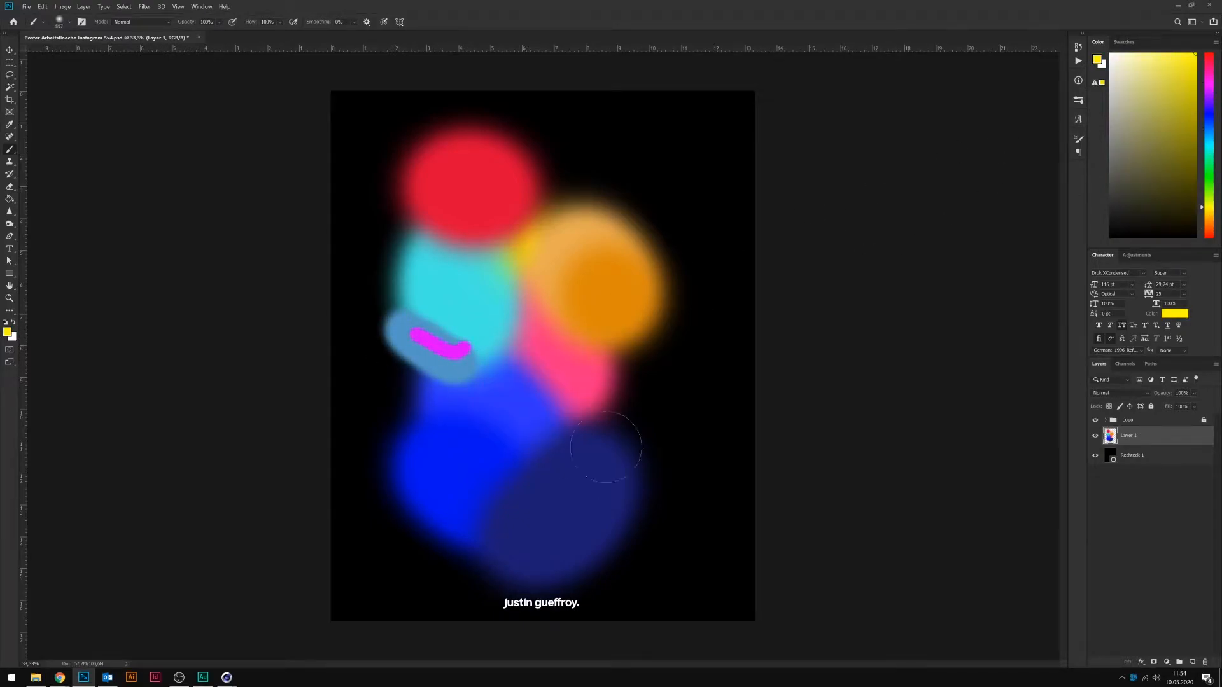
drag(558, 189, 576, 199)
click(1206, 218)
click(1163, 142)
click(623, 209)
key(ctrl+z)
click(1161, 72)
click(623, 209)
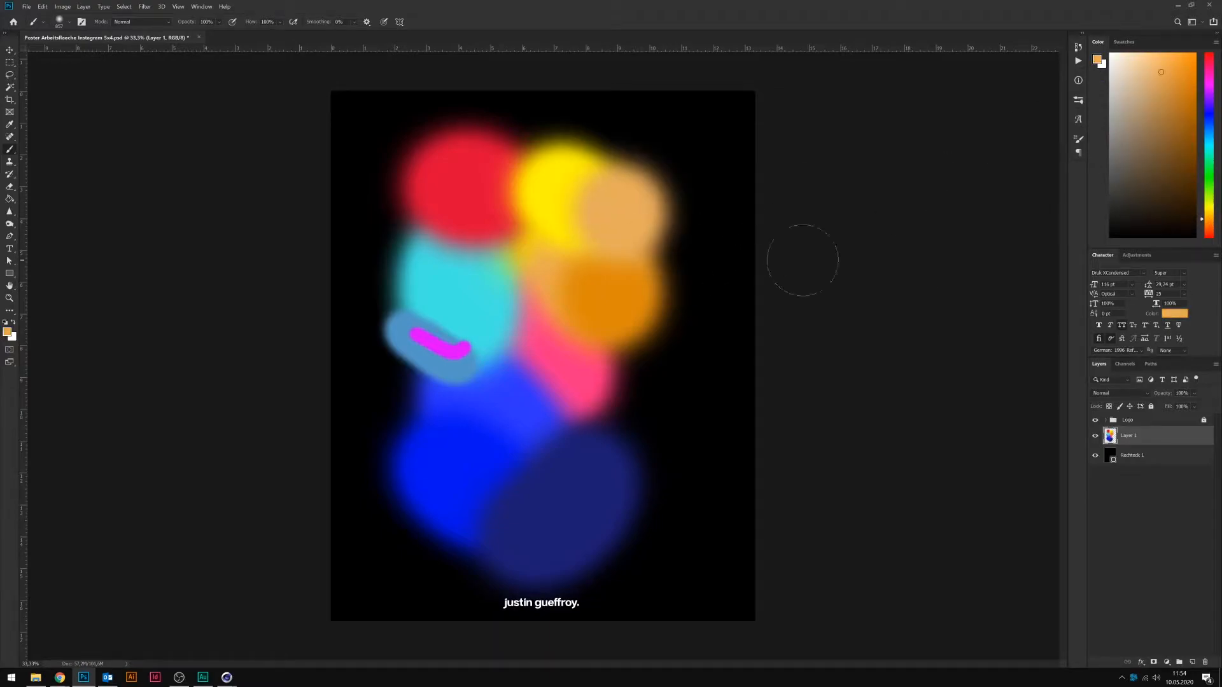
- Apply a Gaussian Blur with a radius of 202.1 pixels to the painted colour layer
key(v)
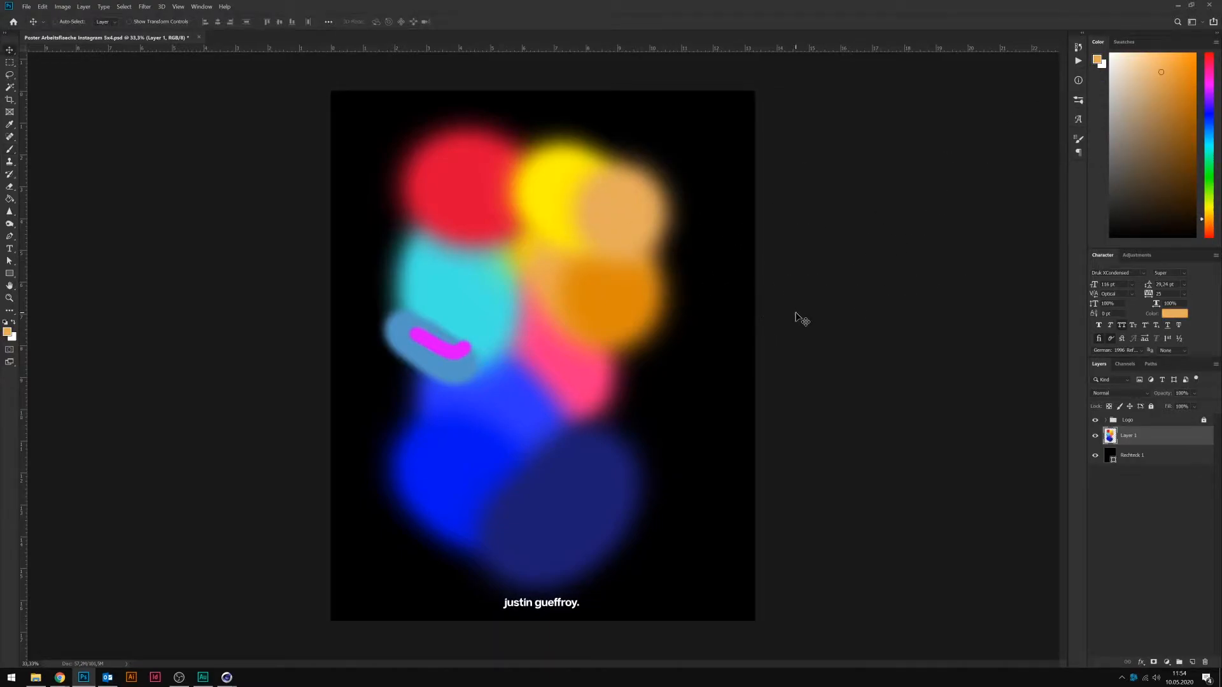
click(143, 6)
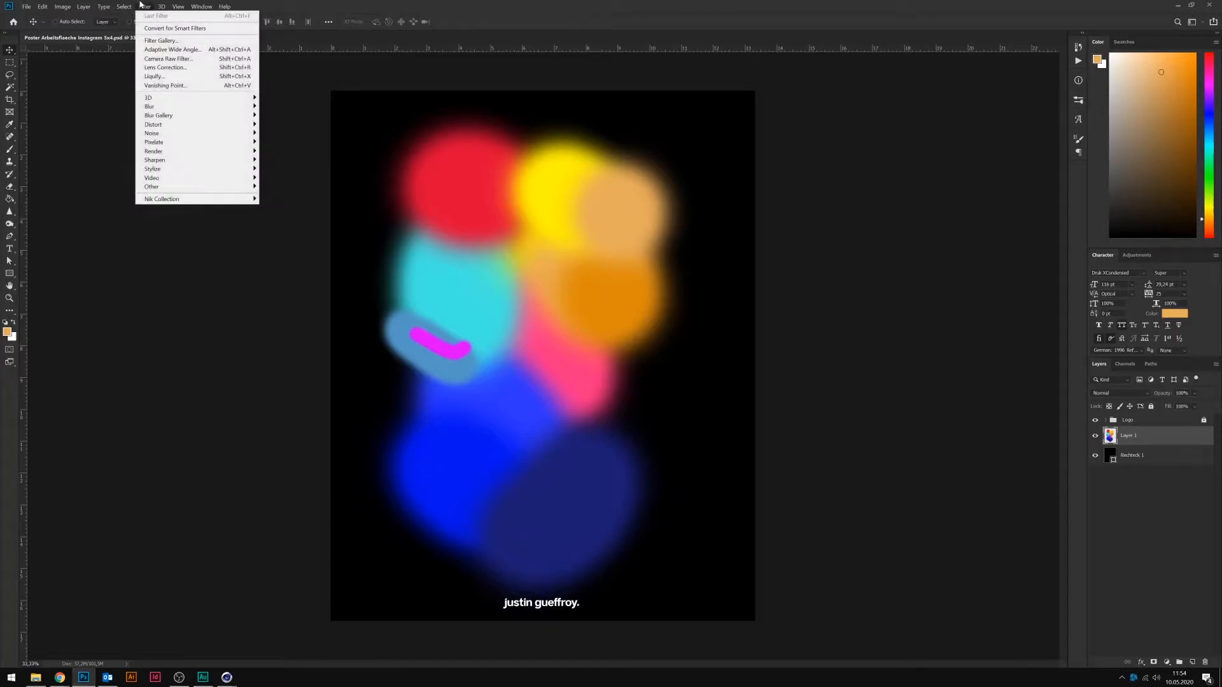
mouse_move(241, 107)
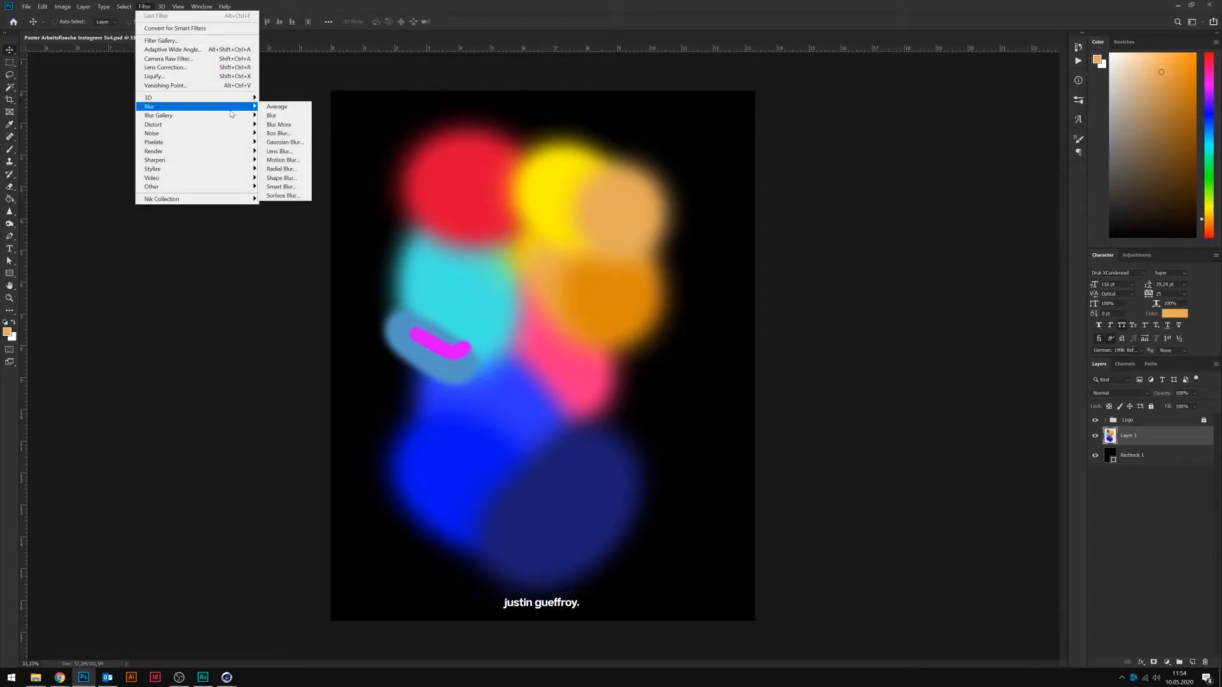
click(295, 142)
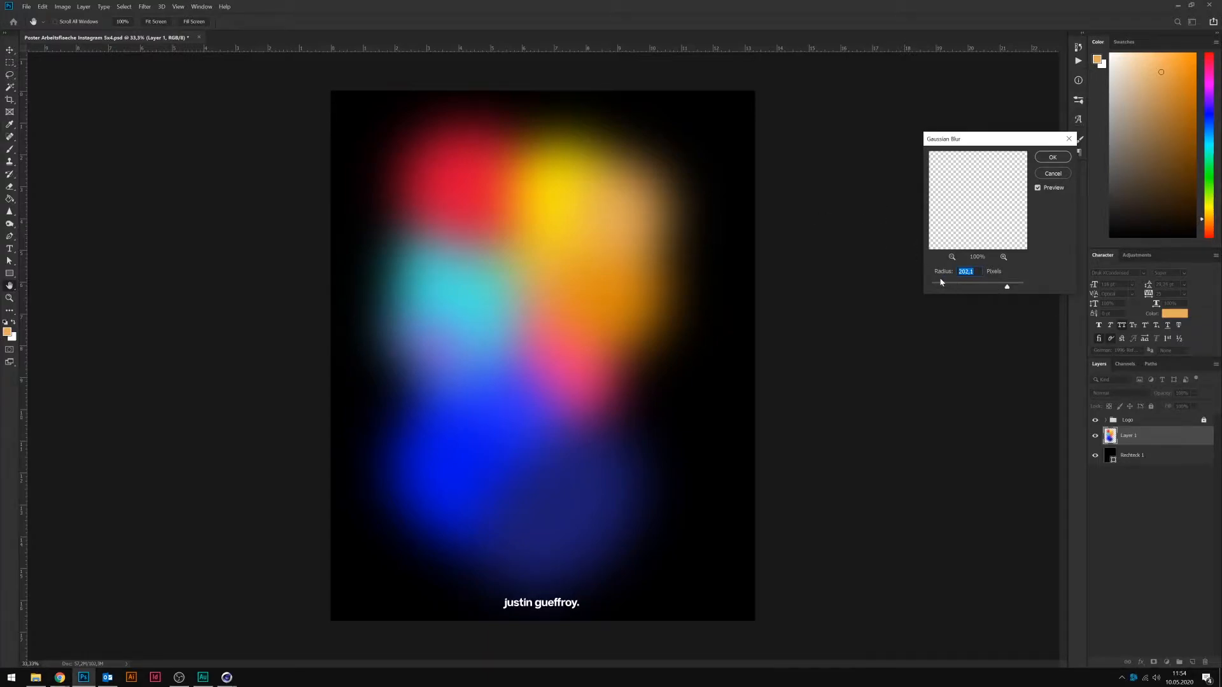
click(1054, 157)
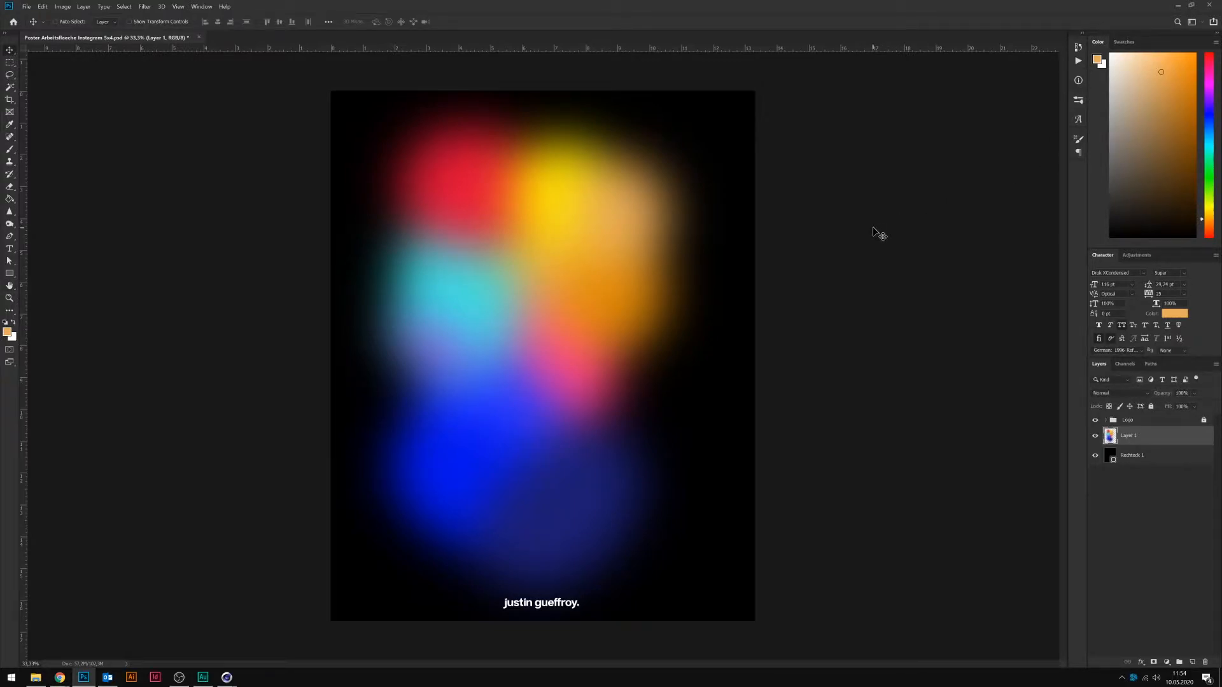
- Duplicate the blurred colour layer and hide the original
key(ctrl+j)
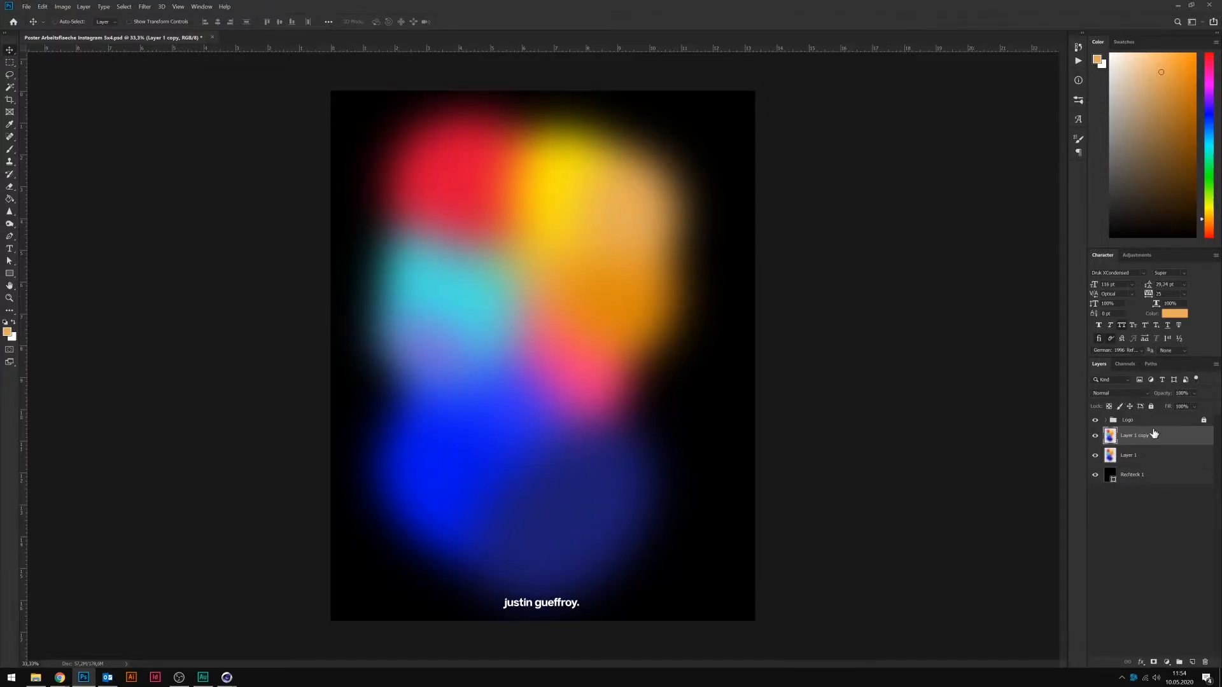
click(1095, 455)
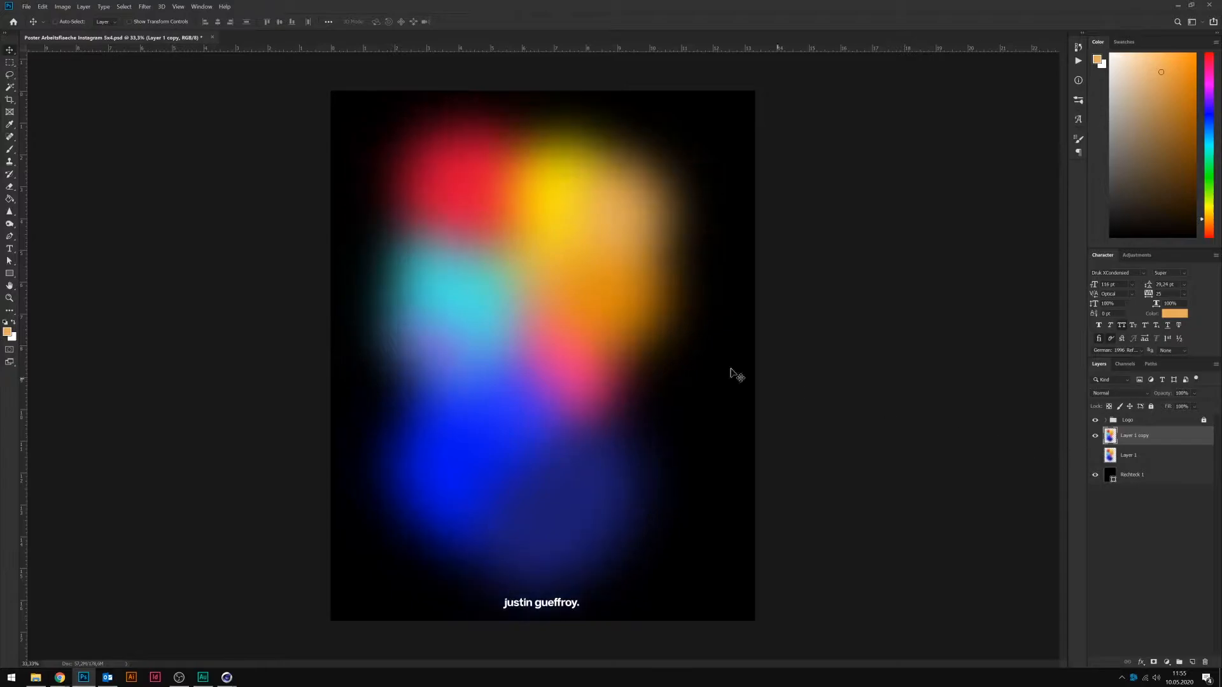
- Open the duplicated layer in Liquify and push the colours into flowing shapes with the Forward Warp tool
click(145, 7)
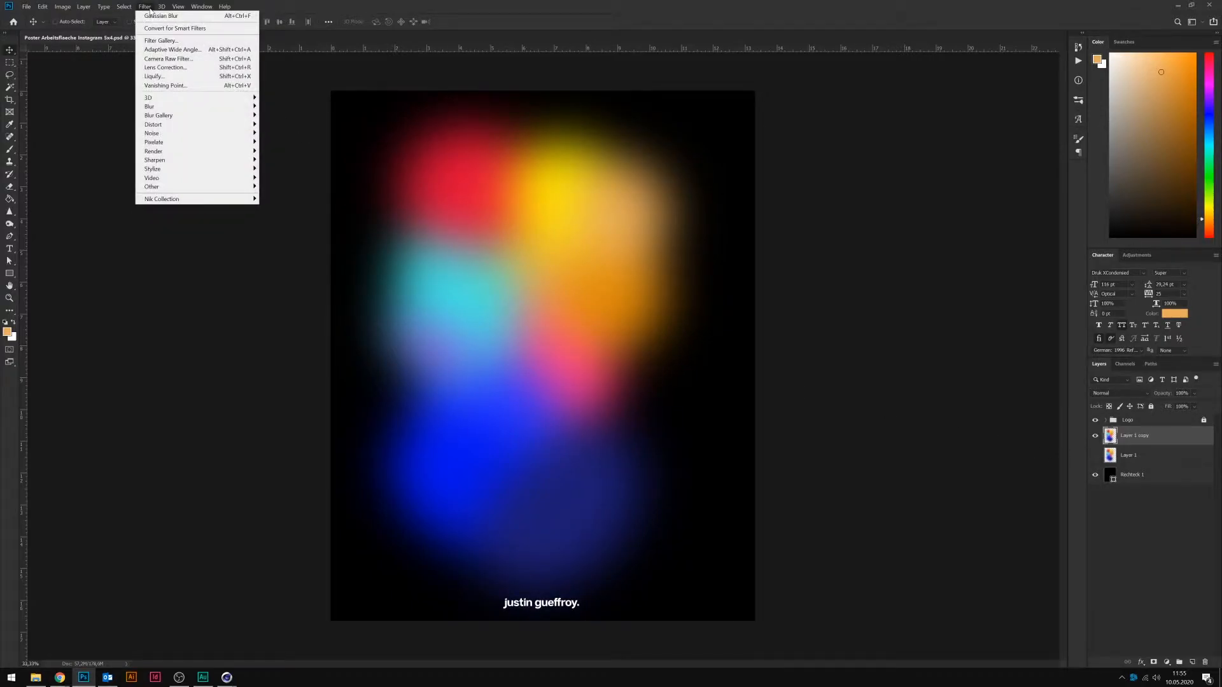
click(178, 77)
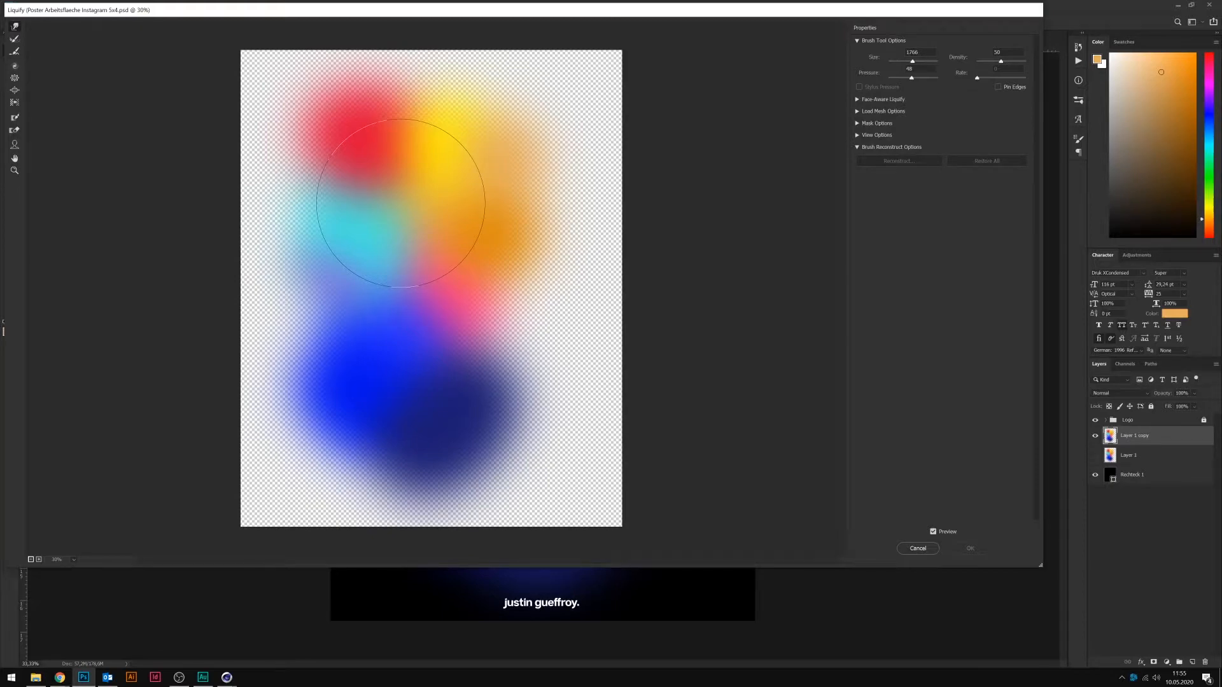
mouse_move(401, 202)
mouse_down()
mouse_move(341, 423)
mouse_move(560, 123)
mouse_move(356, 344)
mouse_move(527, 208)
mouse_up()
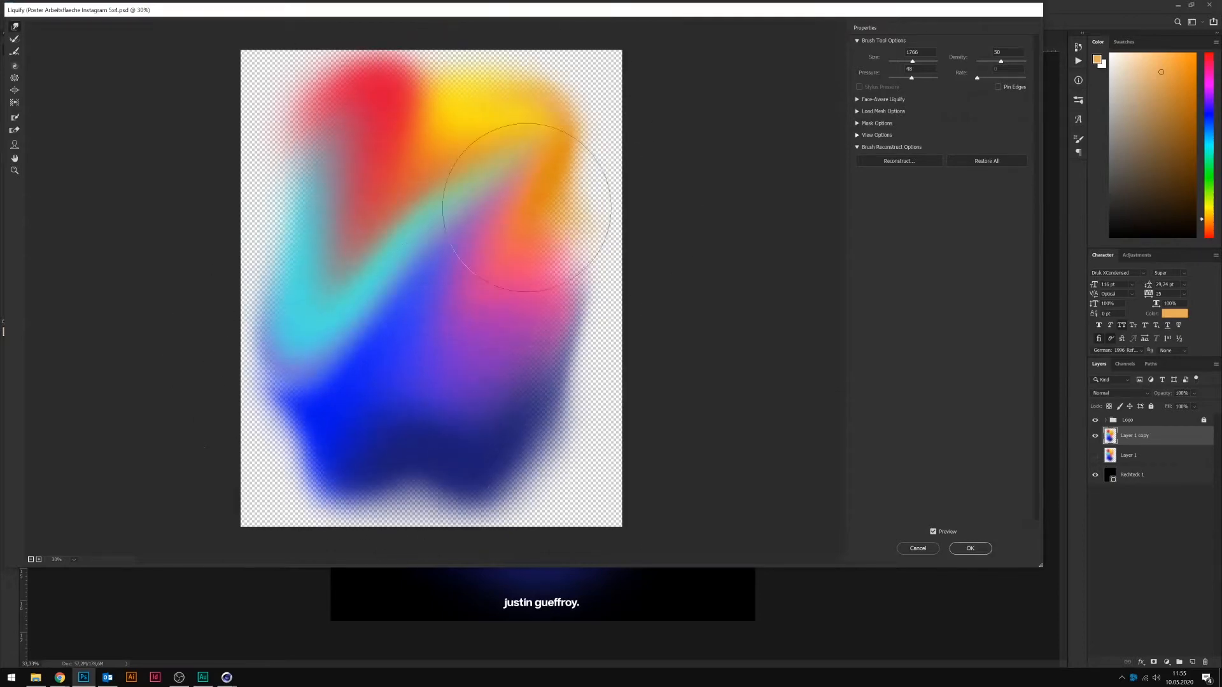
- Twirl the colours around the red and turquoise areas, and set the Twirl tool's brush density to 80 and rate to 100
click(15, 66)
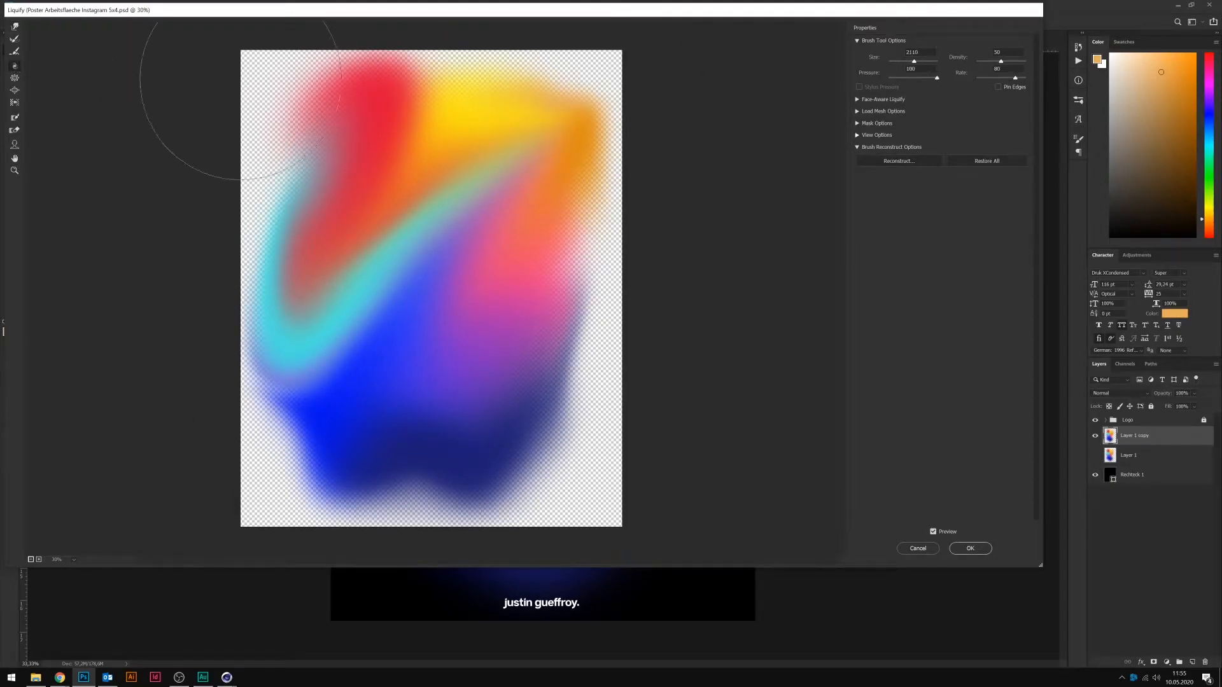
drag(411, 155, 364, 235)
mouse_move(384, 359)
mouse_down()
mouse_move(564, 305)
mouse_move(451, 256)
mouse_up()
alt+right_drag(450, 257, 385, 287)
click(1015, 62)
drag(1020, 79, 1026, 79)
alt+right_drag(378, 219, 431, 218)
- Twirl the orange centre, the turquoise area and the lower blue shapes with the adjusted brush
mouse_move(416, 222)
mouse_down()
mouse_move(394, 396)
mouse_move(494, 327)
mouse_up()
click(460, 246)
click(379, 356)
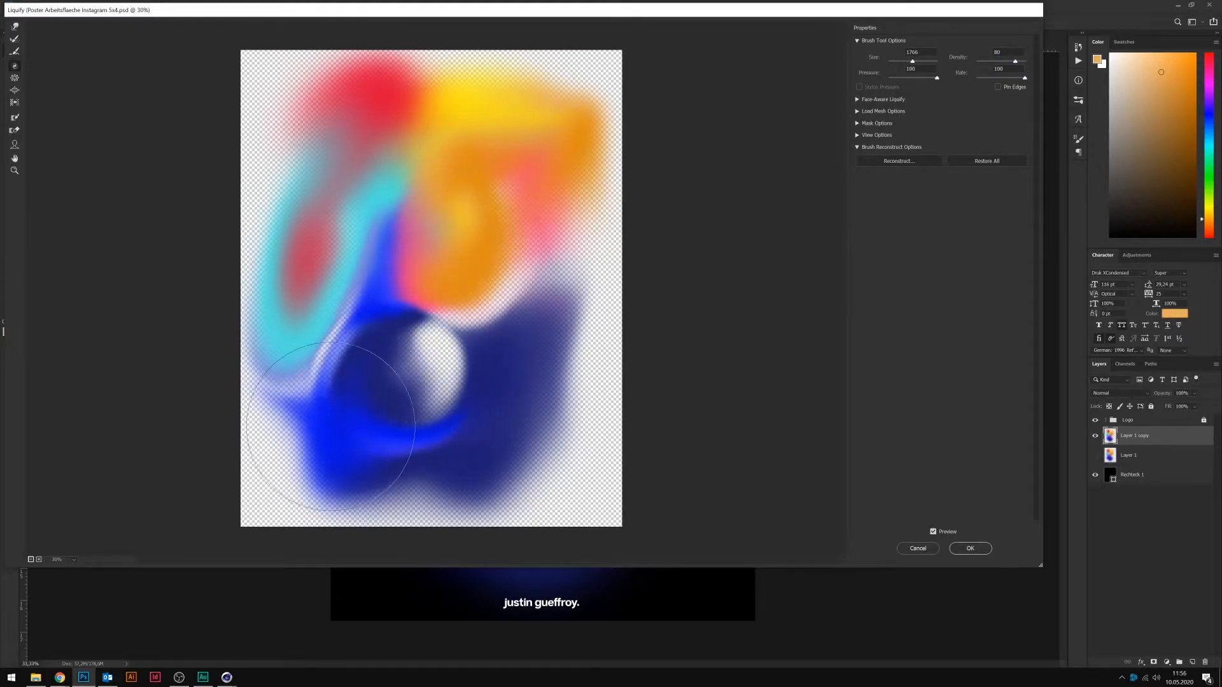
click(336, 424)
alt+right_drag(593, 258, 549, 258)
click(485, 404)
click(525, 336)
click(350, 325)
click(361, 250)
alt+right_drag(417, 172, 460, 172)
drag(6, 4, 7, 4)
- Forward-warp the blue, pink and yellow areas into waves, and twirl the red area near the upper edge
click(15, 27)
mouse_move(439, 274)
mouse_down()
mouse_move(408, 369)
mouse_move(399, 224)
mouse_up()
drag(395, 458, 407, 356)
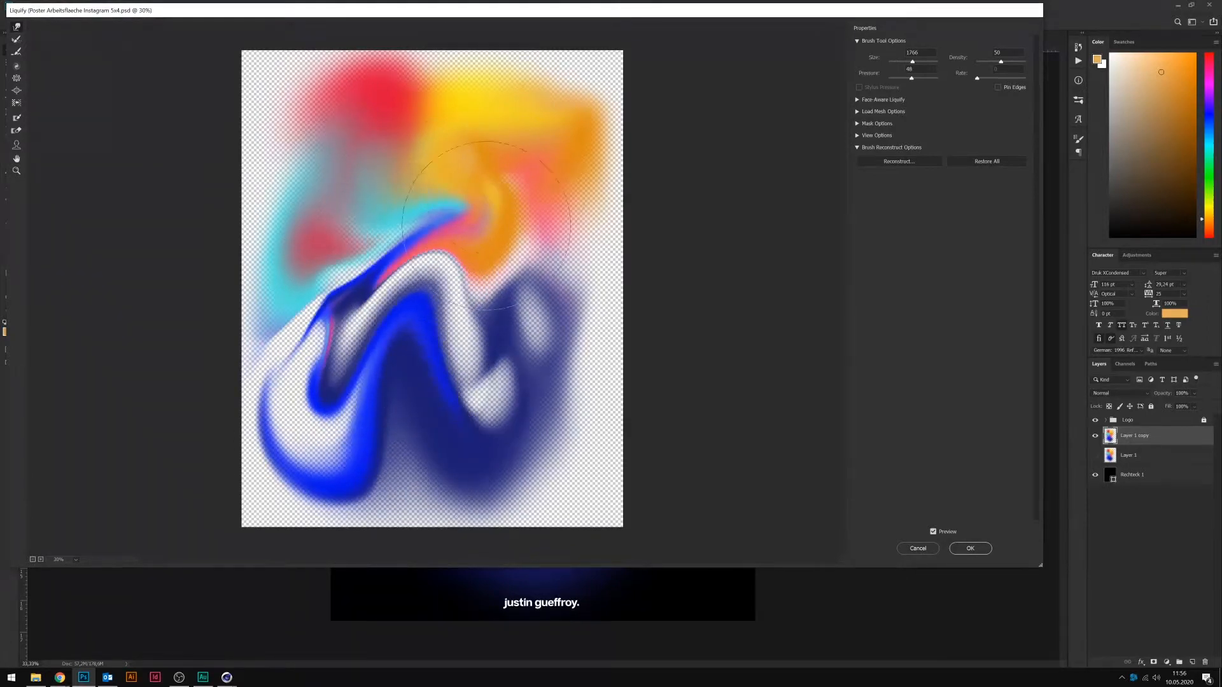
drag(337, 369, 293, 414)
drag(401, 114, 452, 165)
drag(496, 134, 494, 77)
click(16, 67)
mouse_move(348, 159)
mouse_down()
mouse_move(506, 166)
mouse_move(348, 177)
mouse_move(318, 210)
mouse_move(382, 159)
mouse_move(474, 149)
mouse_up()
- Forward-warp the orange, turquoise, pink and blue areas into long curved folds across the canvas
click(17, 27)
drag(572, 89, 557, 150)
drag(468, 274, 522, 207)
drag(407, 267, 401, 356)
drag(337, 356, 328, 190)
drag(318, 337, 308, 210)
mouse_move(375, 210)
mouse_down()
mouse_move(408, 381)
mouse_move(515, 235)
mouse_up()
drag(426, 318, 432, 388)
drag(251, 408, 319, 382)
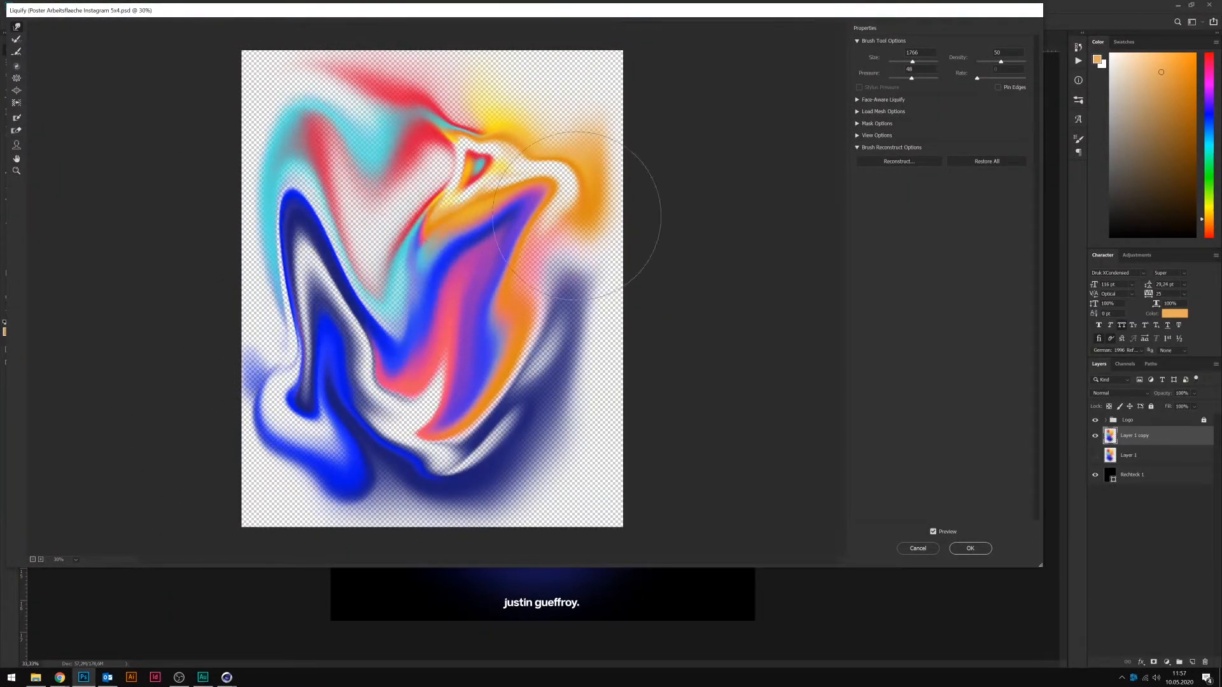
- Partially reconstruct the distortion to soften the folds and apply the Liquify filter
click(881, 162)
drag(867, 66, 832, 66)
click(922, 54)
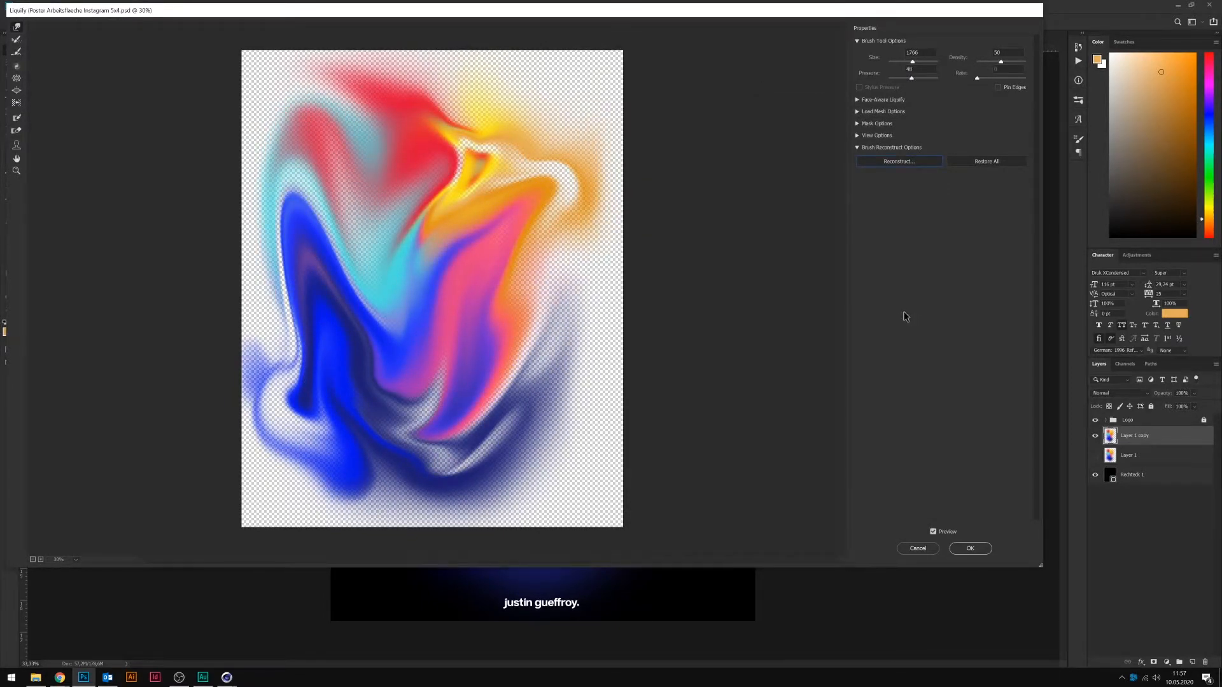
click(983, 549)
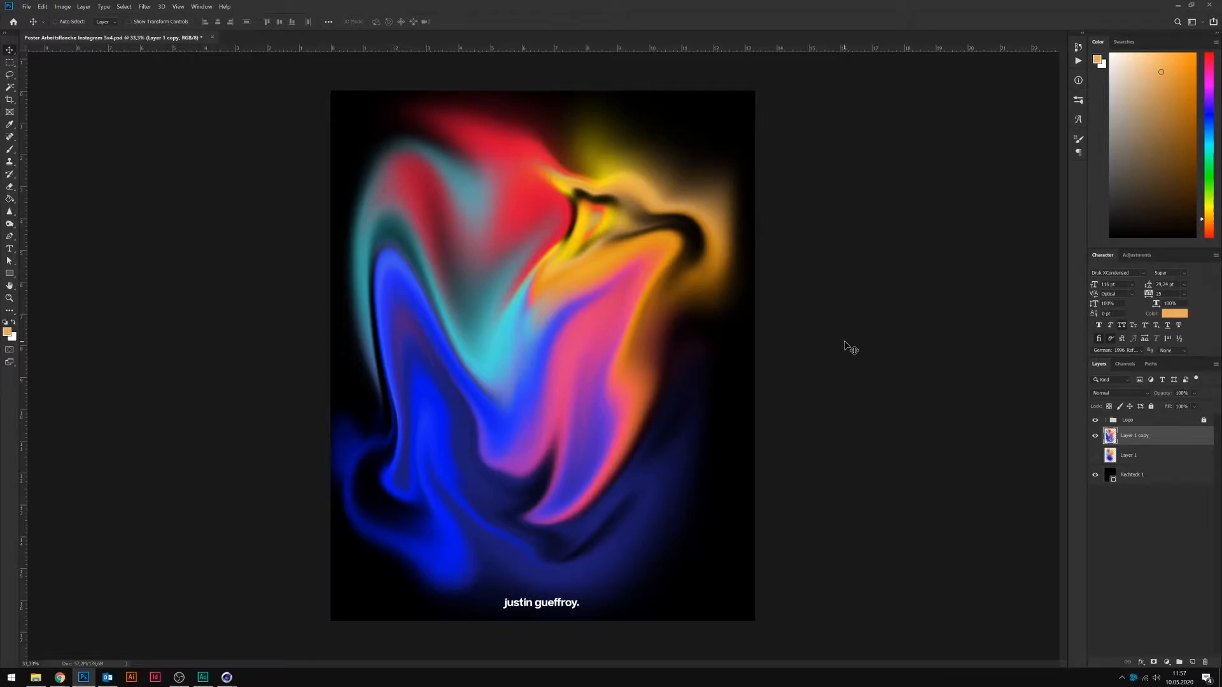
- Change the background rectangle's fill to the very dark navy blue 000221
double_click(1110, 474)
drag(871, 311, 952, 286)
click(947, 231)
drag(949, 235, 954, 236)
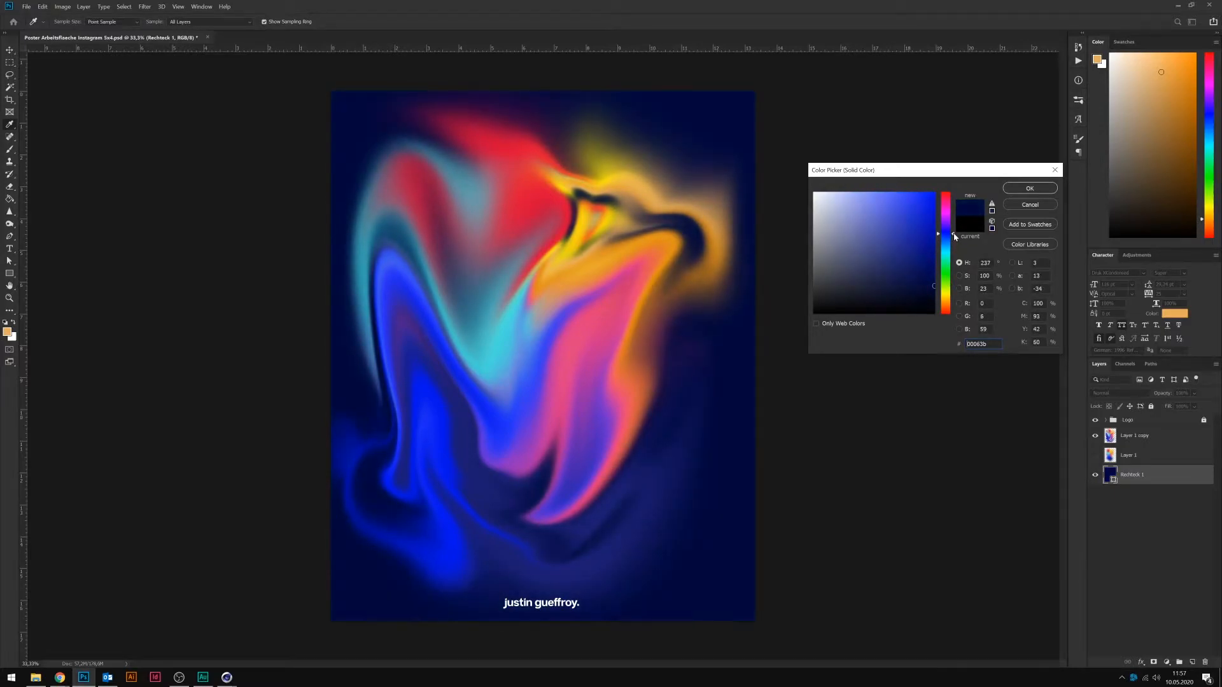
drag(933, 296, 954, 297)
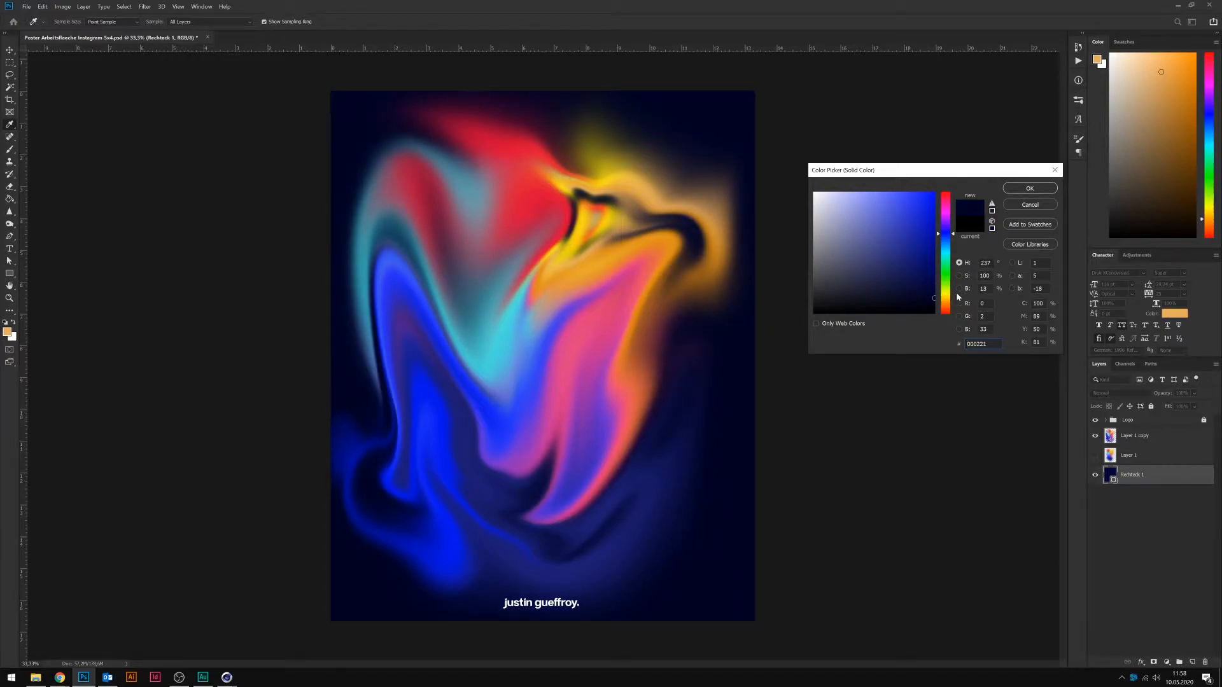
click(1029, 188)
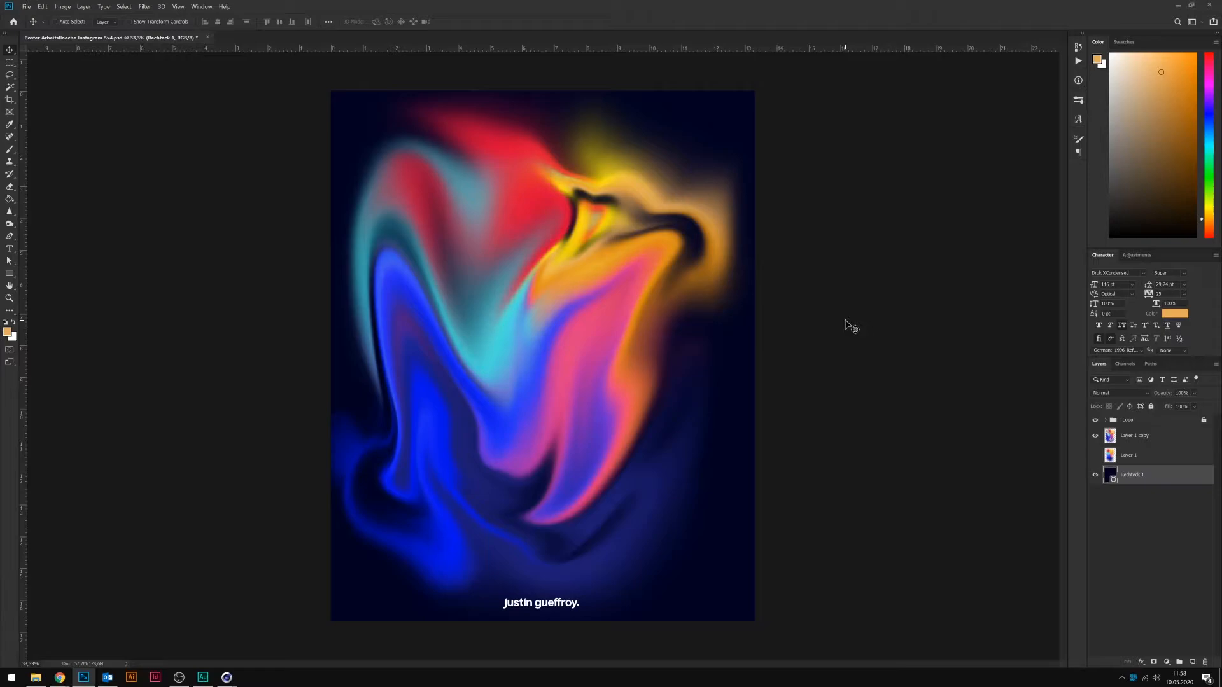
- Duplicate the liquified colour layer and hide the layer it was copied from
click(1153, 443)
key(ctrl+j)
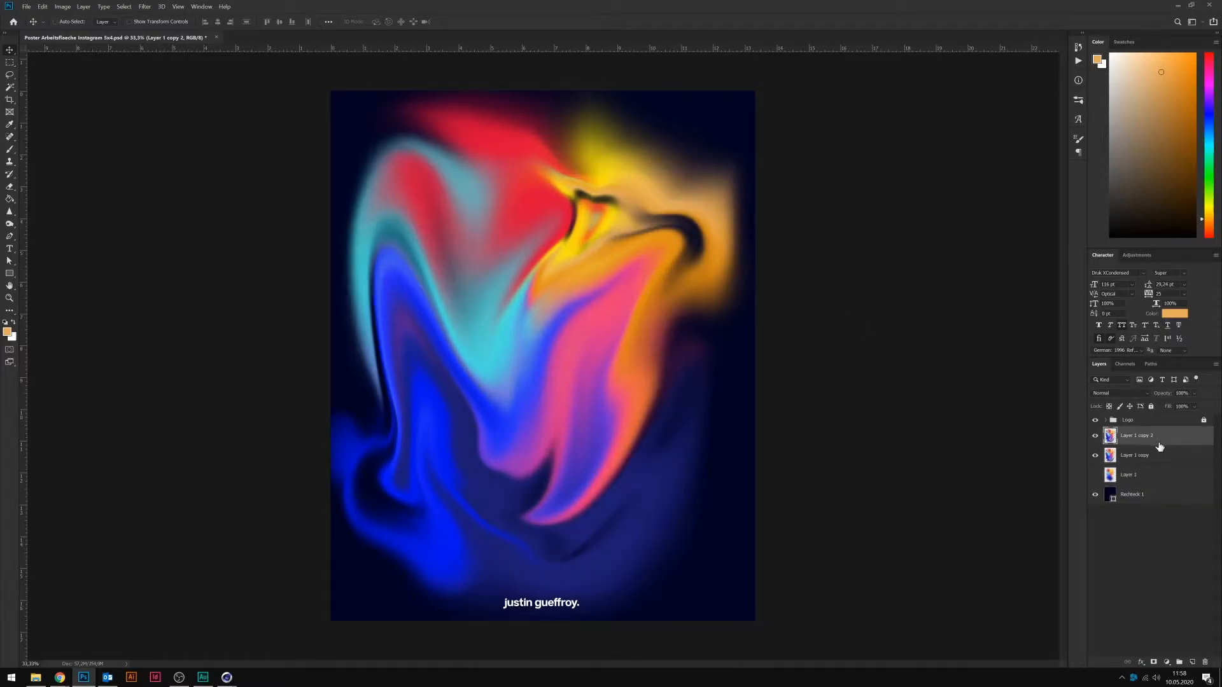
click(1094, 454)
- Warp the new colour copy outward at all corners so it fills the whole poster, and hide the Logo group
key(ctrl+t)
click(427, 22)
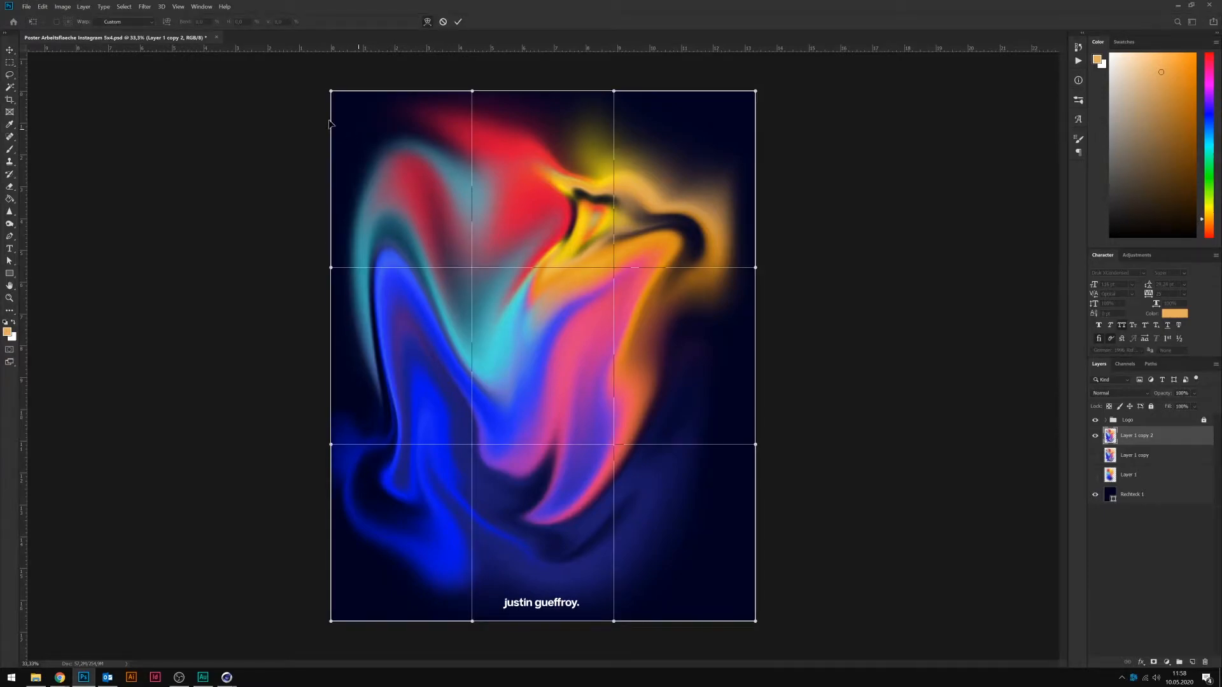
drag(358, 129, 312, 109)
drag(690, 194, 753, 143)
drag(719, 421, 802, 498)
drag(400, 572, 331, 603)
drag(791, 346, 775, 350)
click(458, 22)
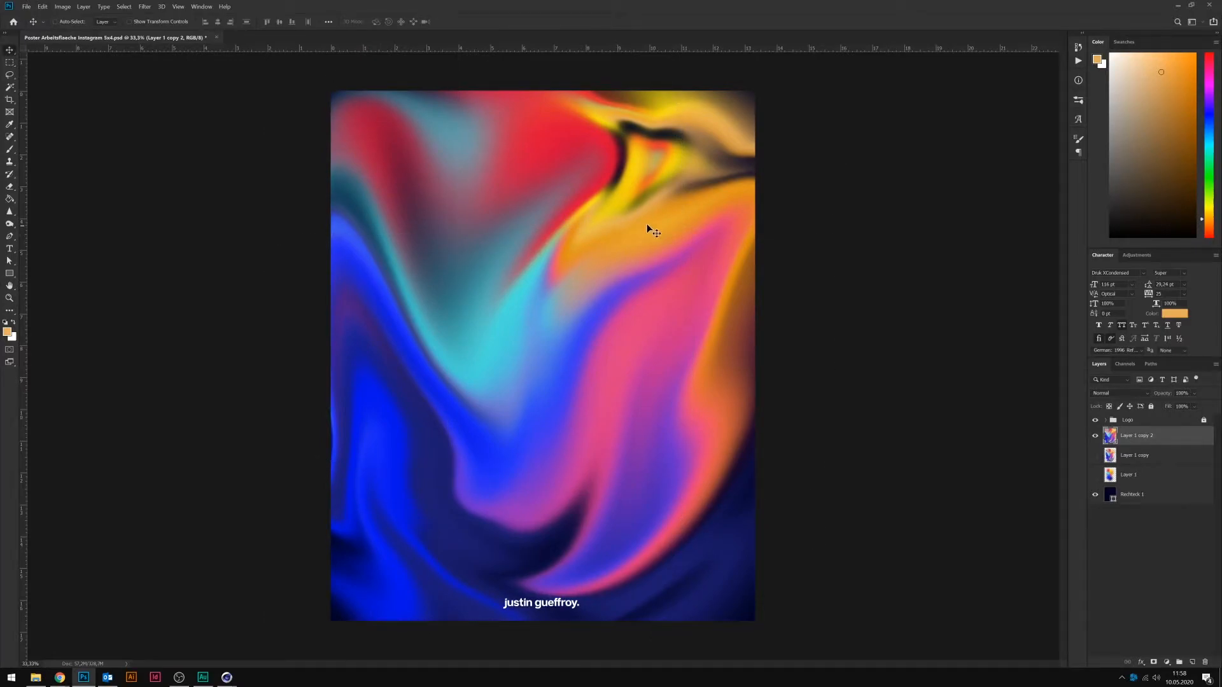
click(1095, 420)
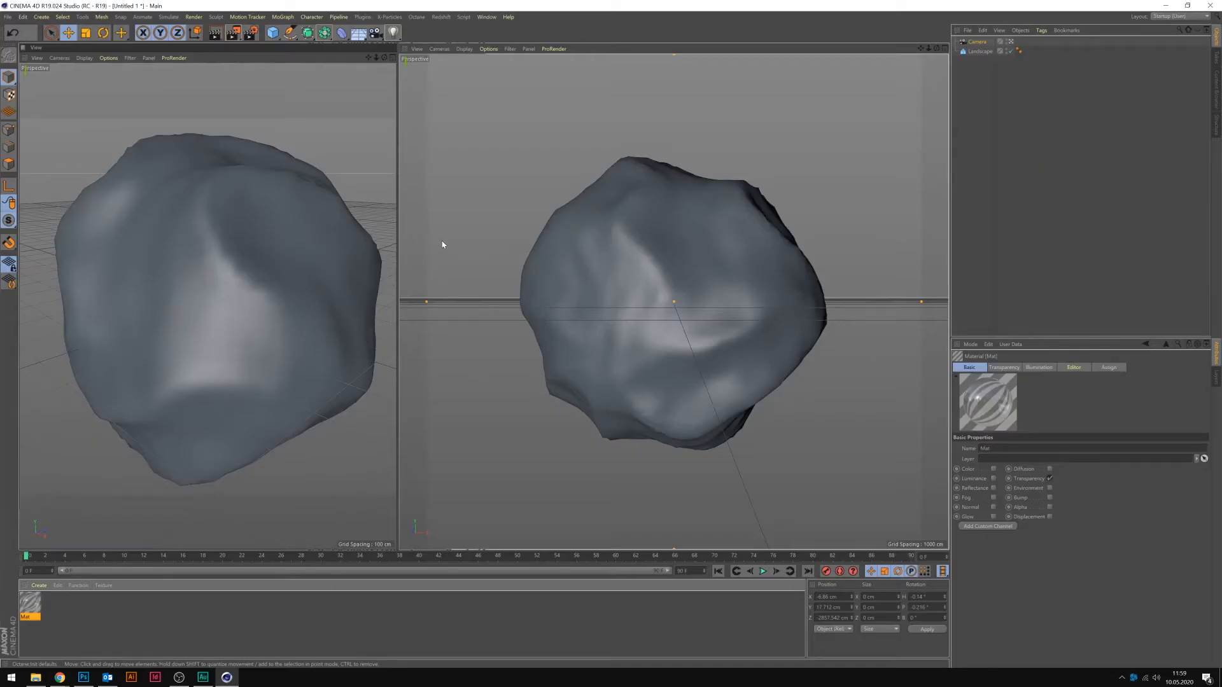
- Switch to Cinema 4D, add a sphere and enlarge it to about 11900 cm across so it encloses the scene
click(274, 33)
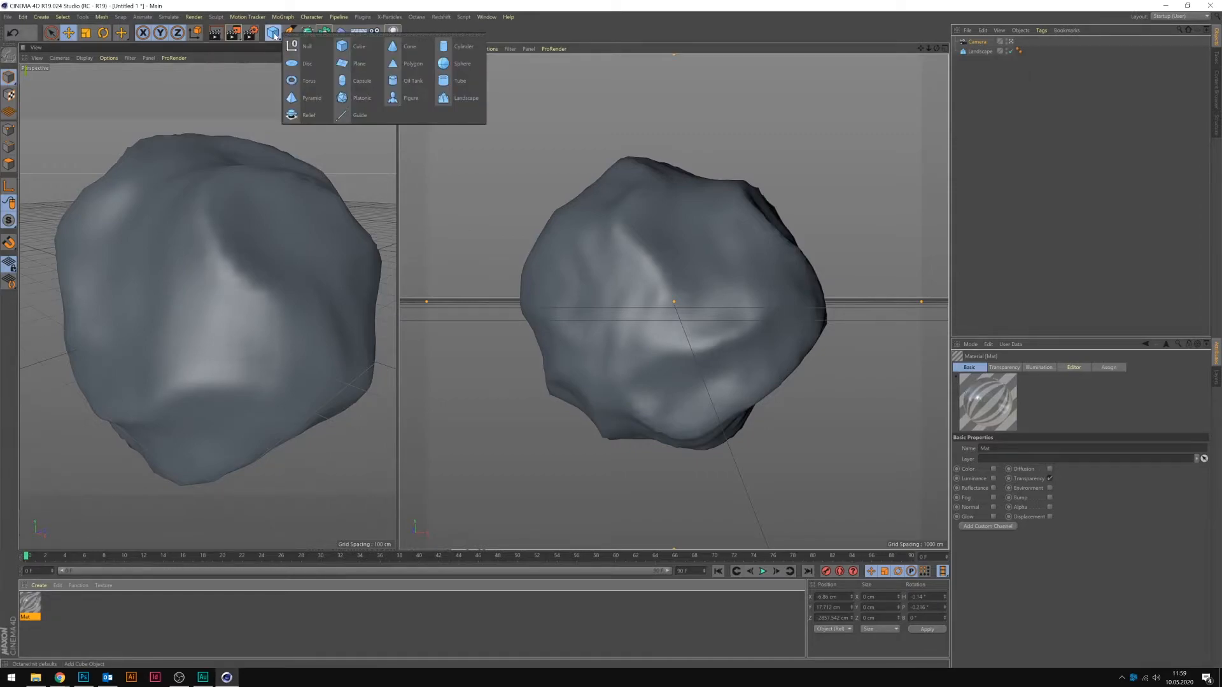
click(453, 64)
drag(712, 304, 1220, 273)
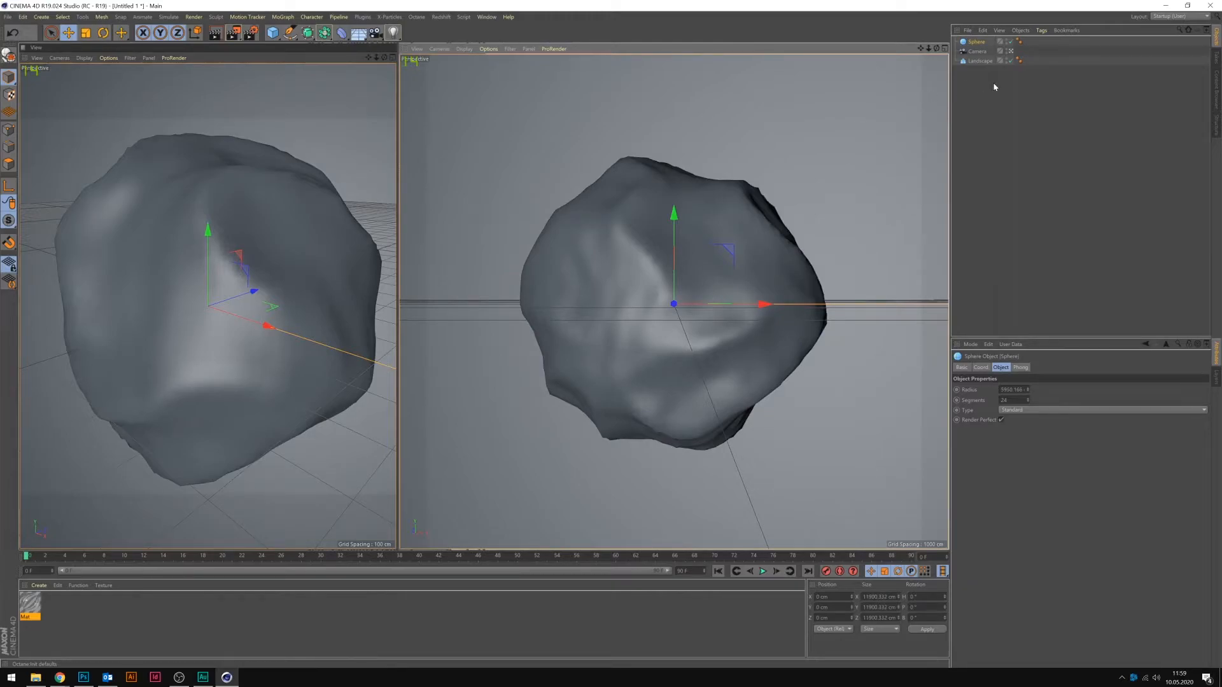
- Rename the large sphere in the object list
double_click(977, 41)
text(As)
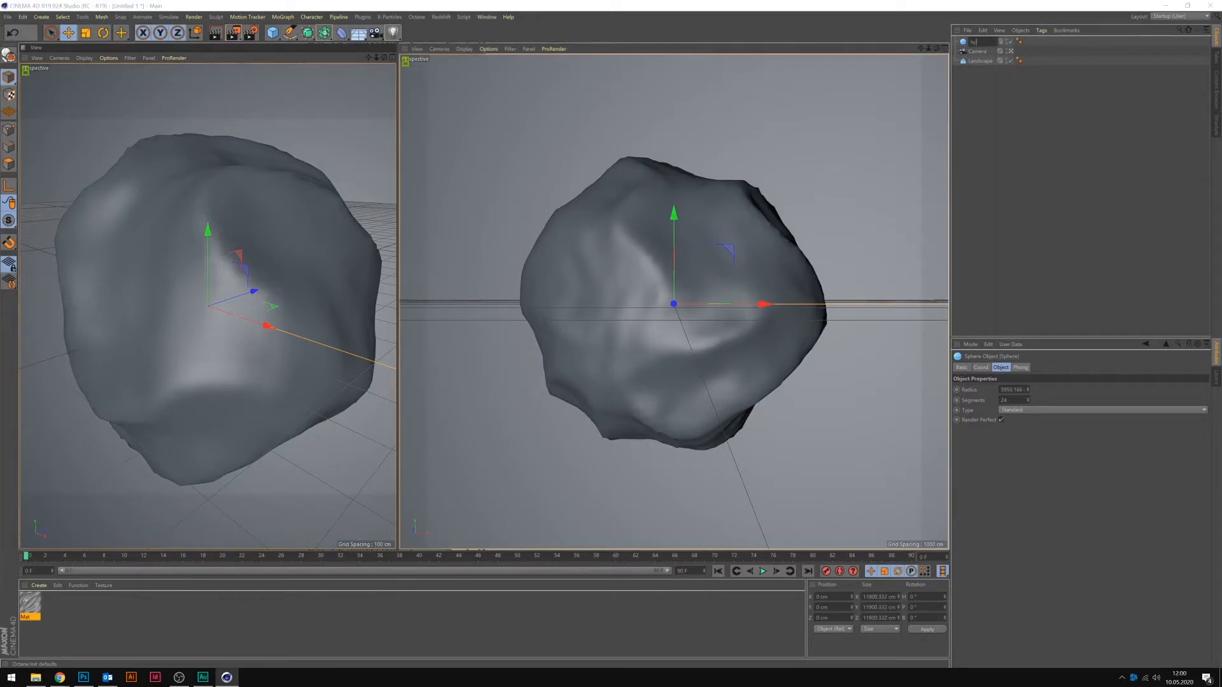
click(1120, 75)
- Create a new material with Color and Reflectance disabled and only the Luminance channel enabled
double_click(176, 628)
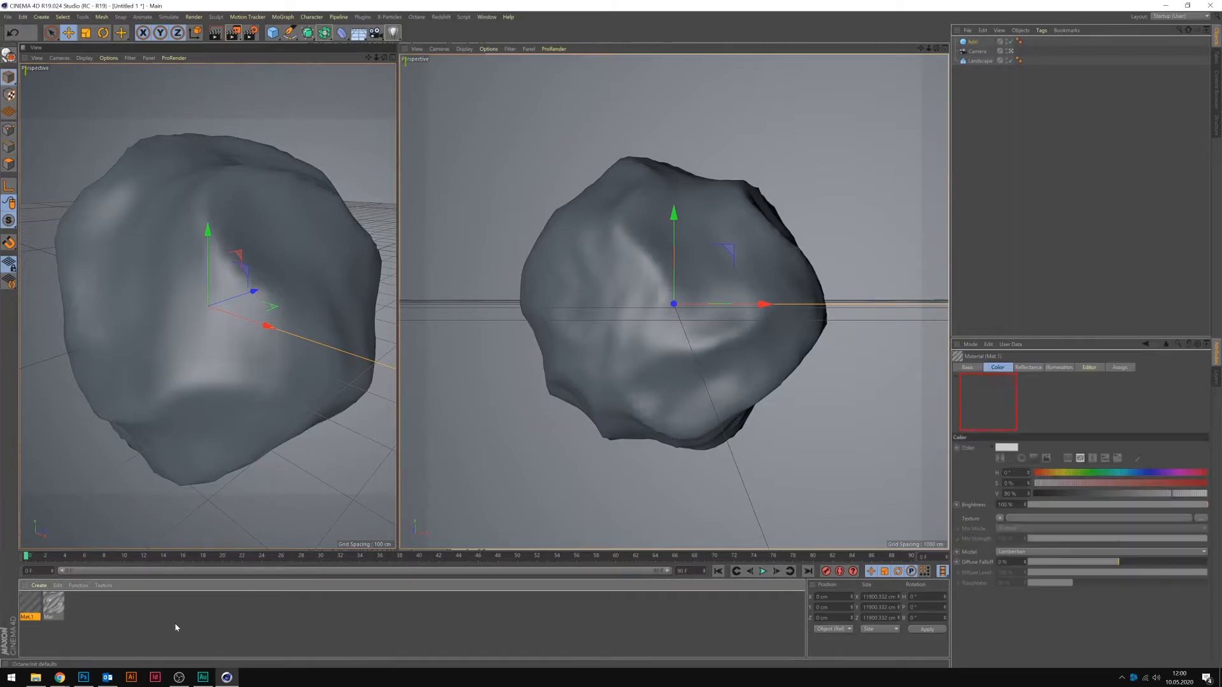
double_click(29, 604)
click(167, 196)
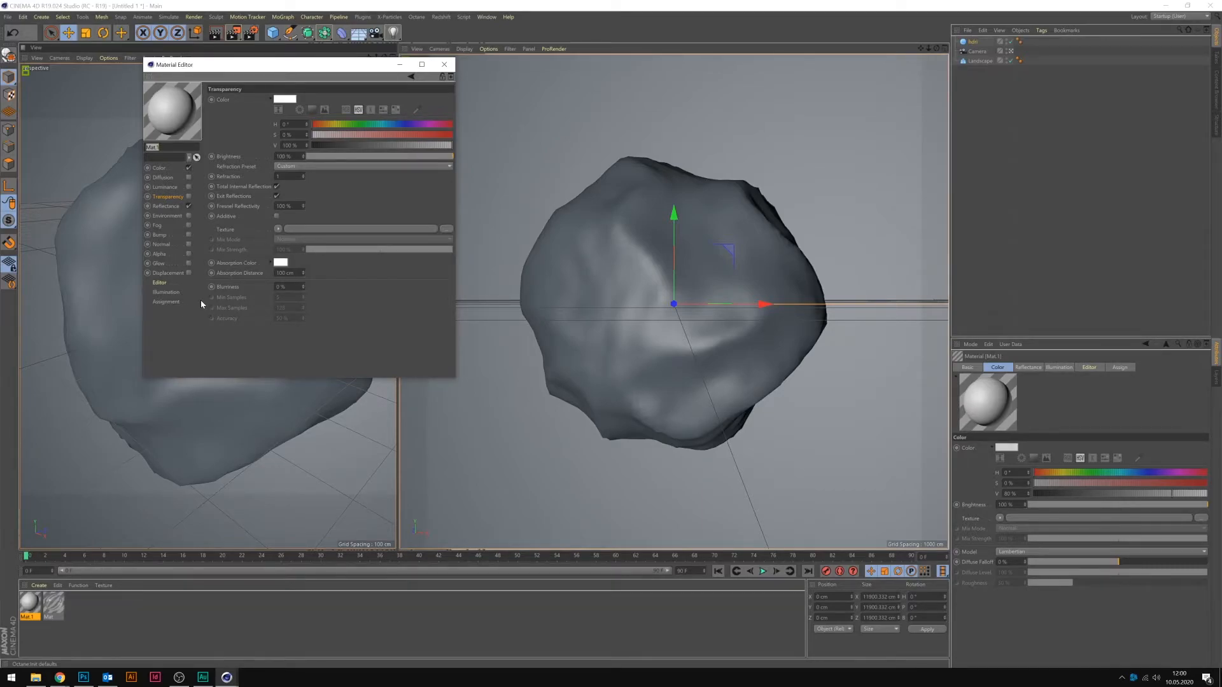
click(188, 206)
click(189, 168)
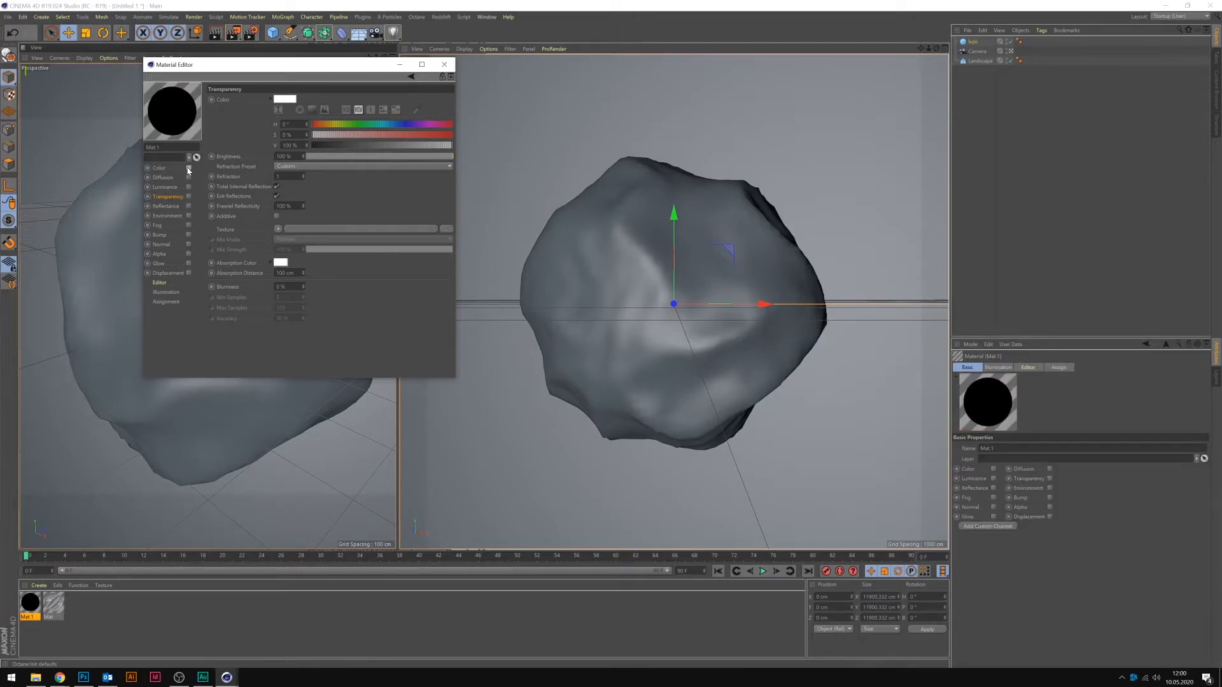
click(189, 187)
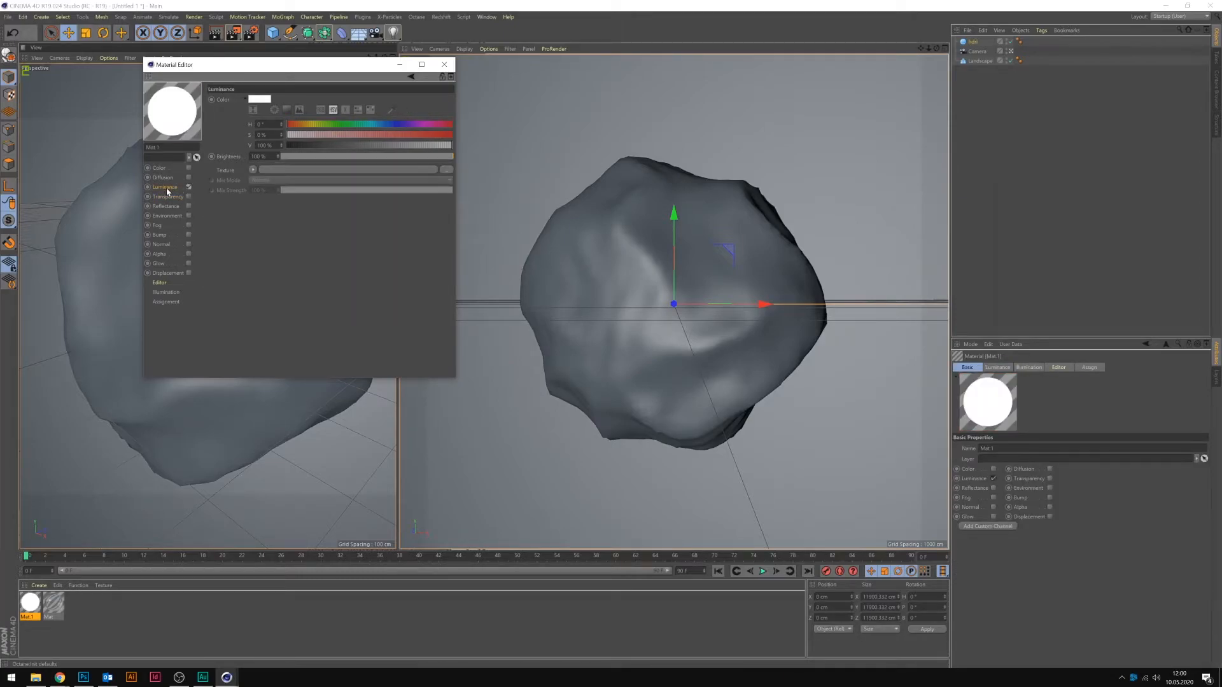
- Load Tutorial.jpg from the desktop as the Luminance texture and enable GI Area Light for the material
click(252, 170)
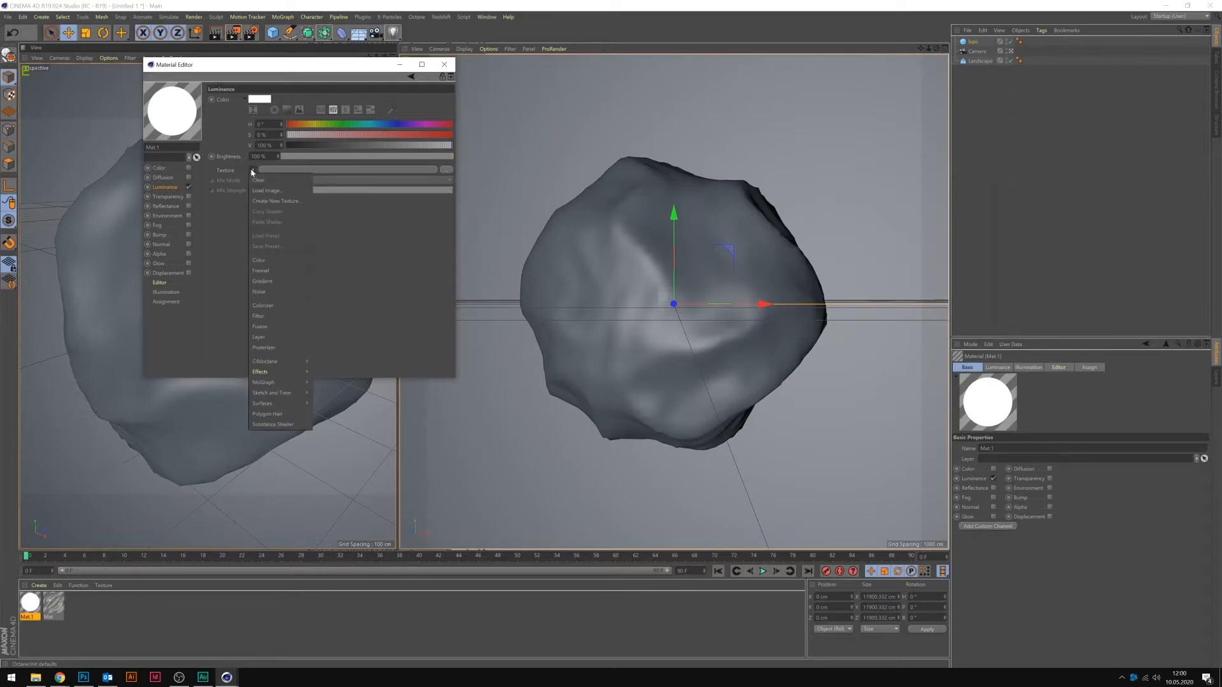
click(288, 190)
click(392, 302)
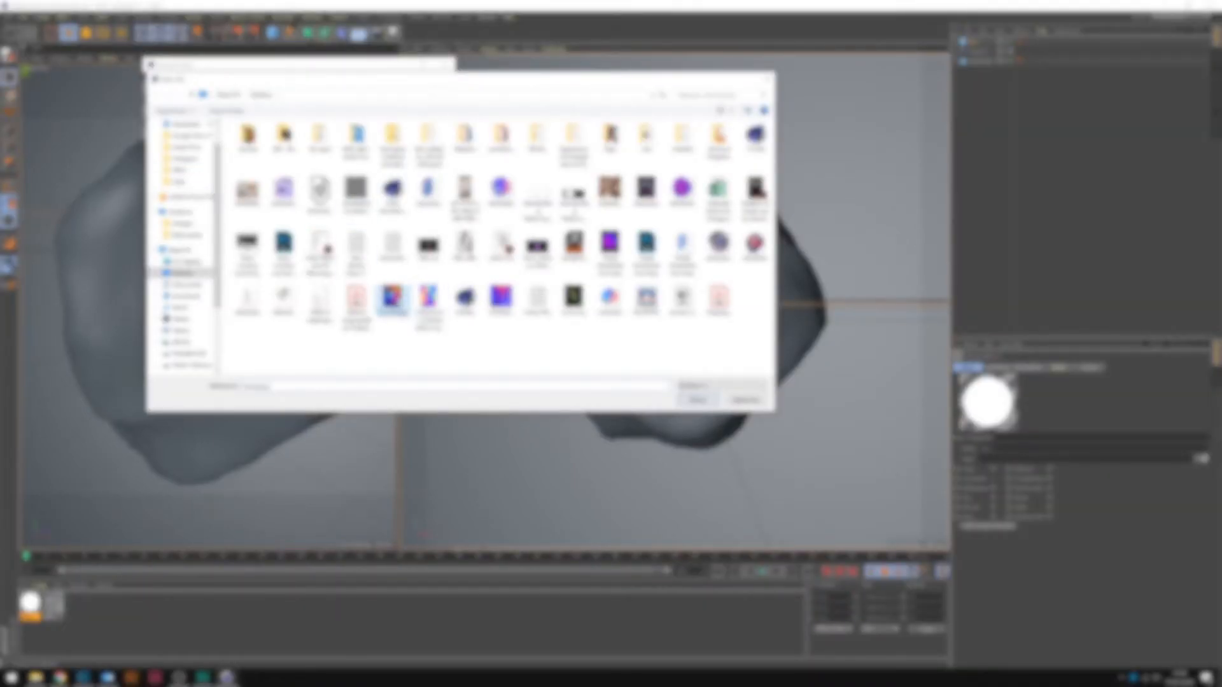
click(694, 401)
click(663, 425)
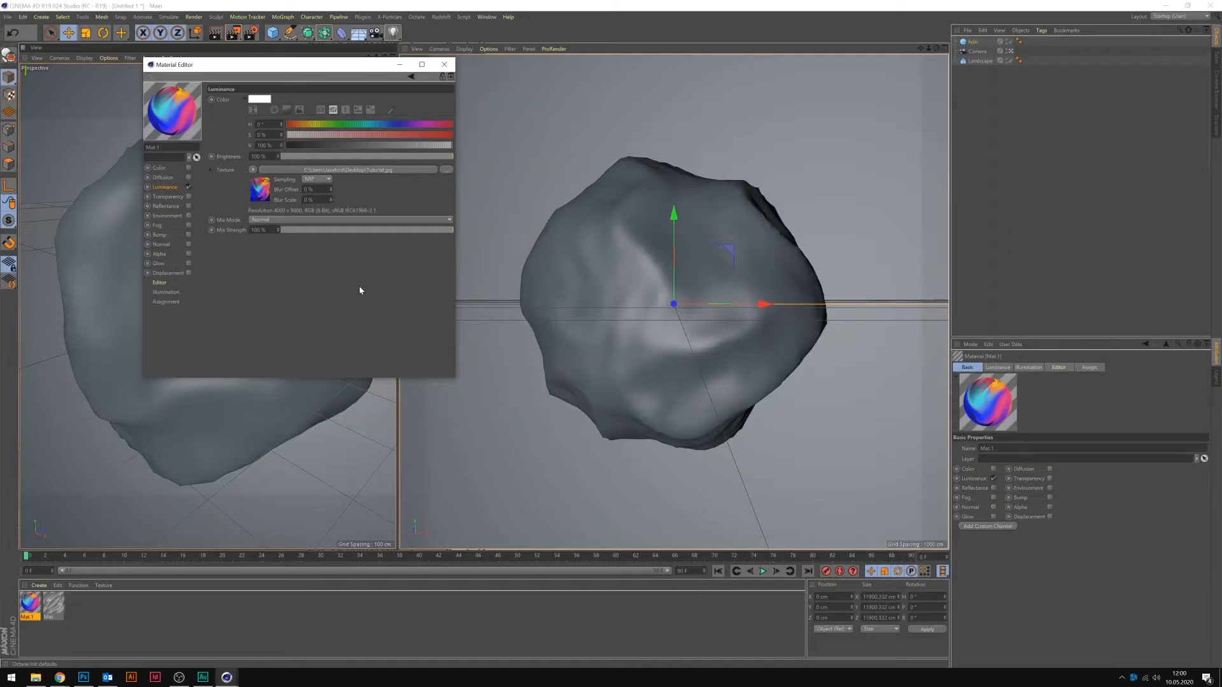
click(167, 293)
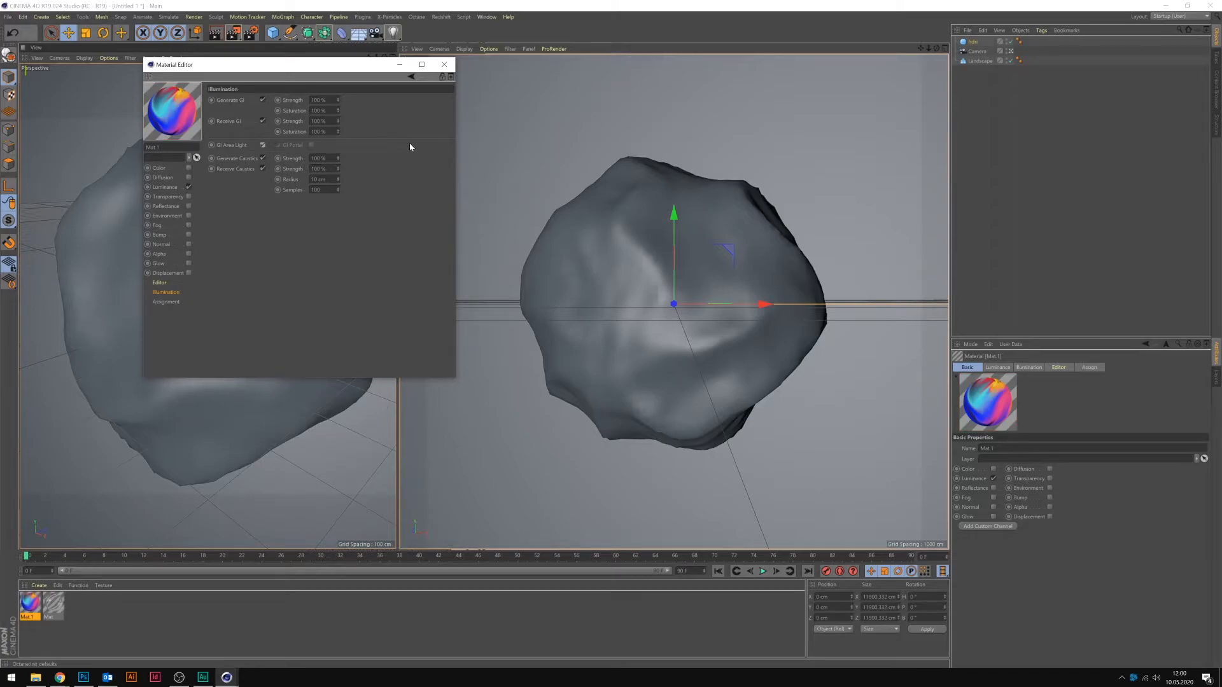
click(445, 65)
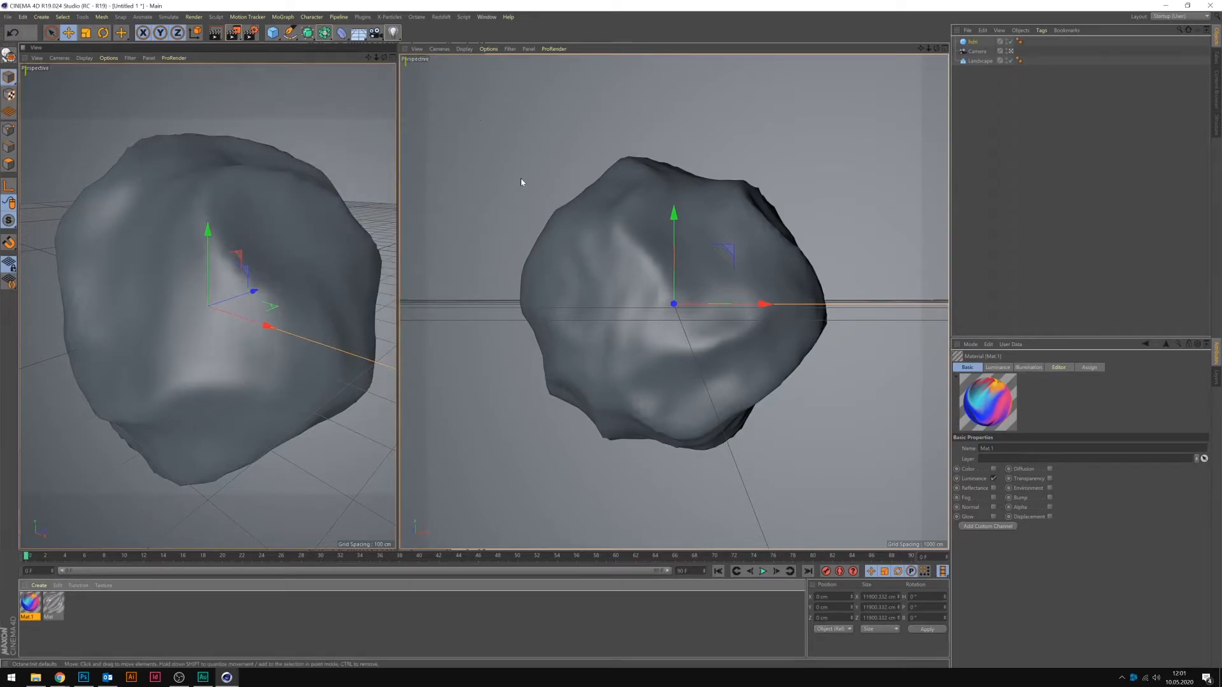
- Set the scene's renderer to Physical in the render settings
click(252, 33)
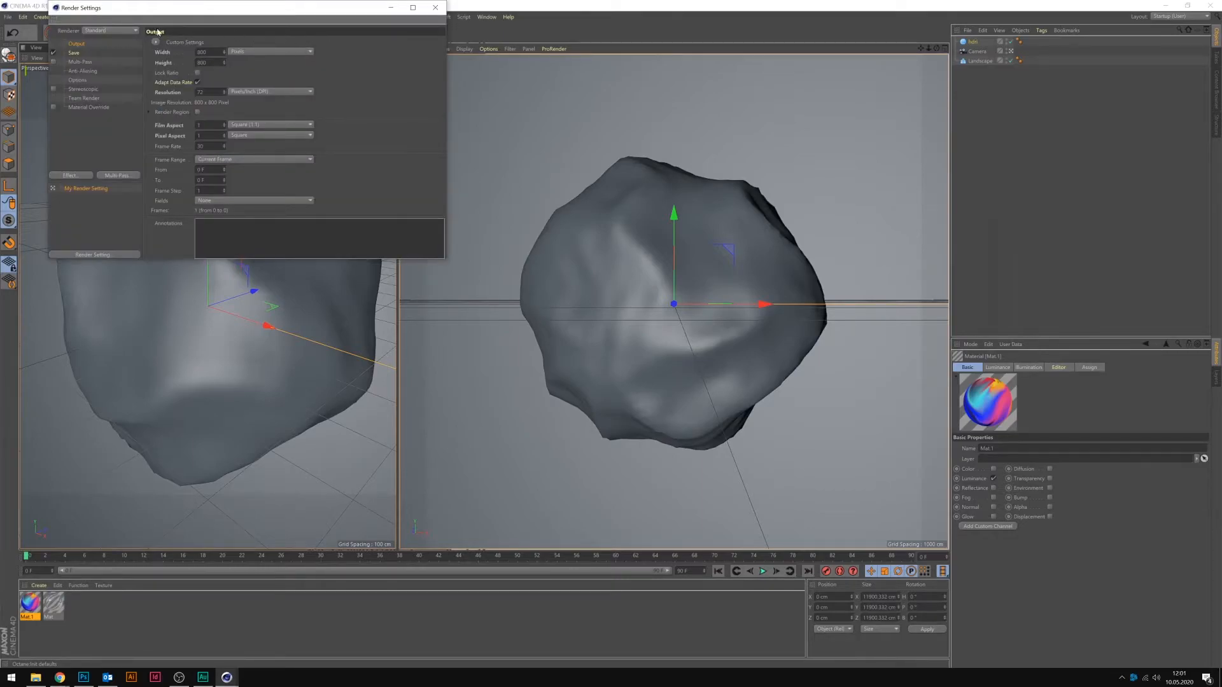
click(105, 30)
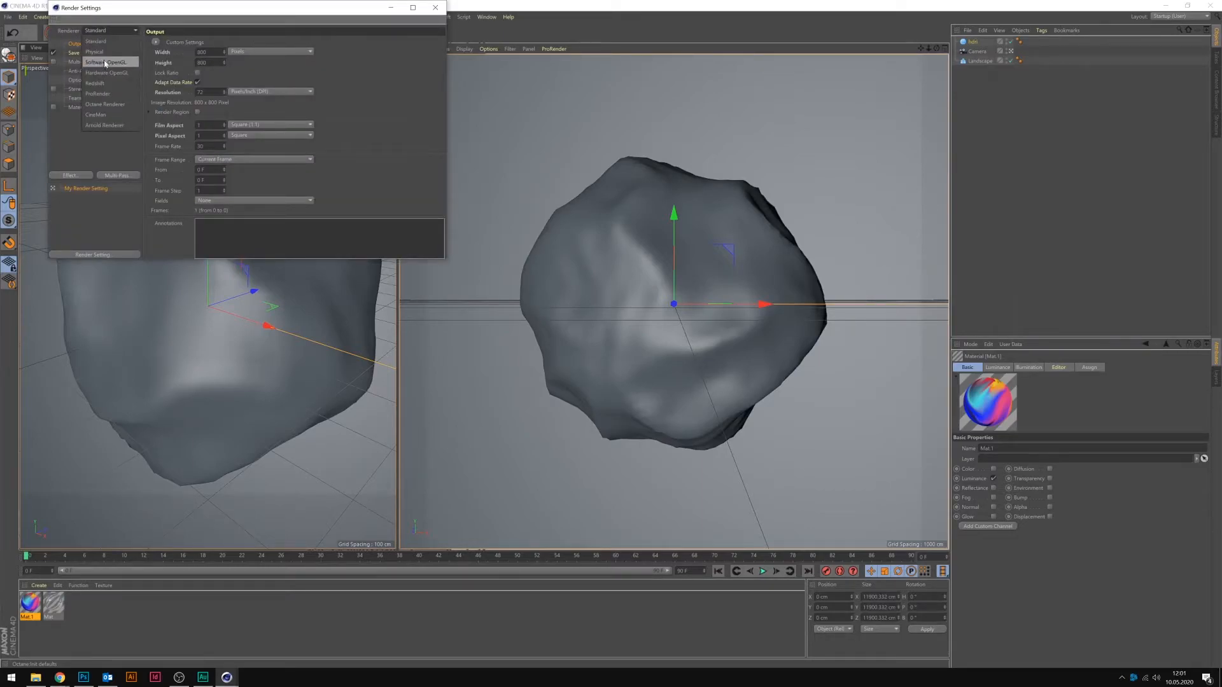
click(96, 51)
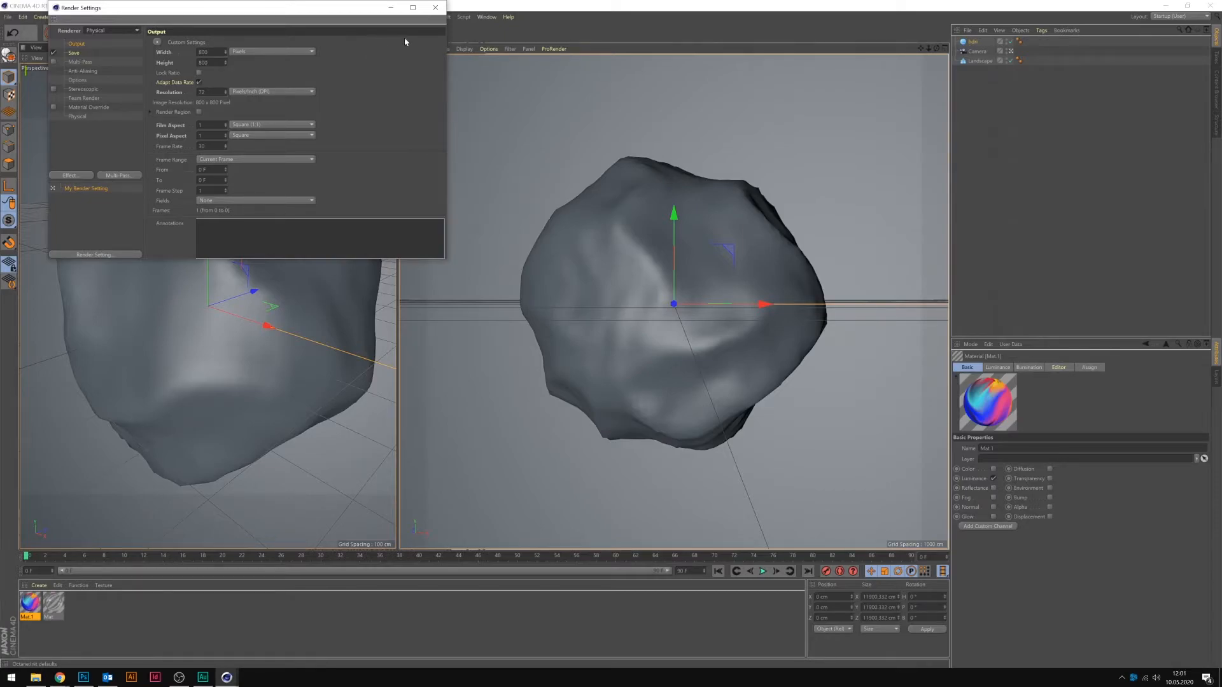
click(435, 7)
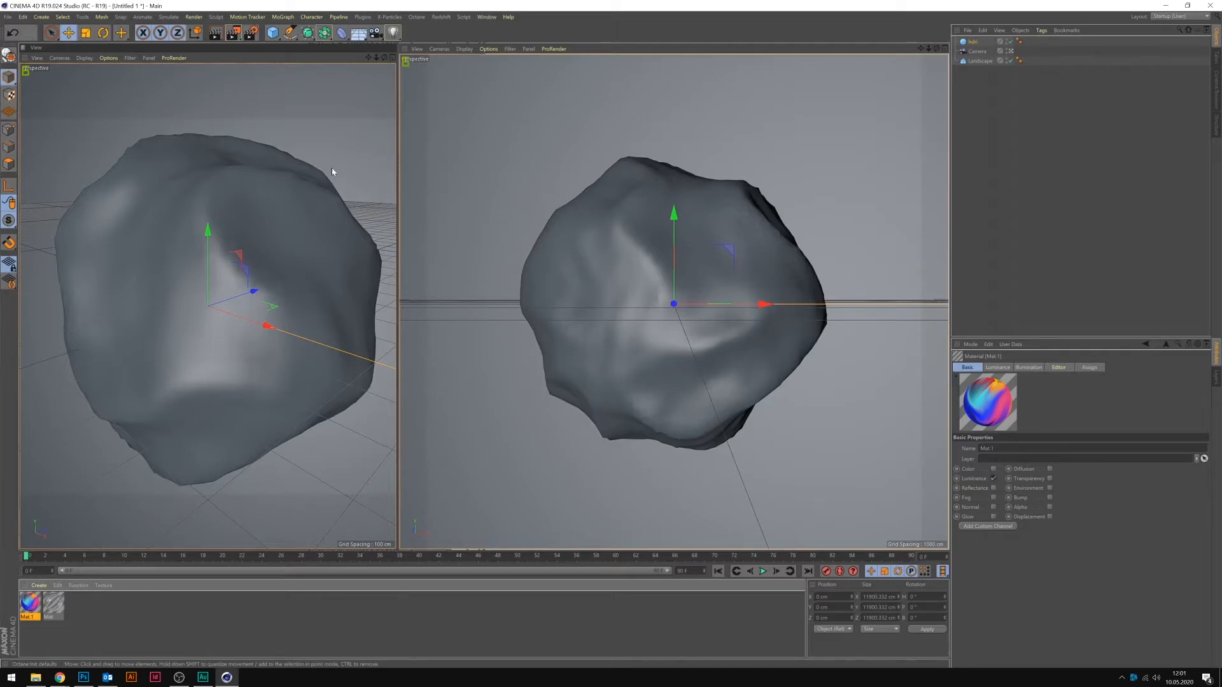
- Show the scene camera's view in the small viewport and start an interactive render region covering that whole viewport
click(62, 58)
mouse_move(90, 83)
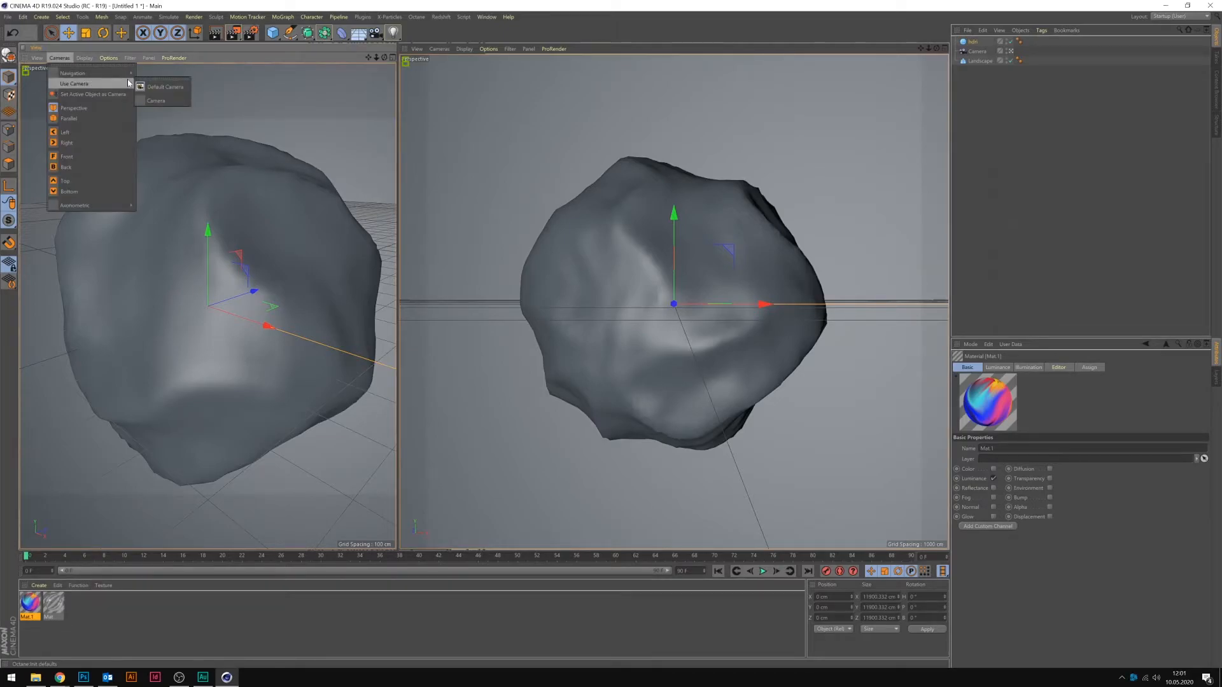
click(159, 100)
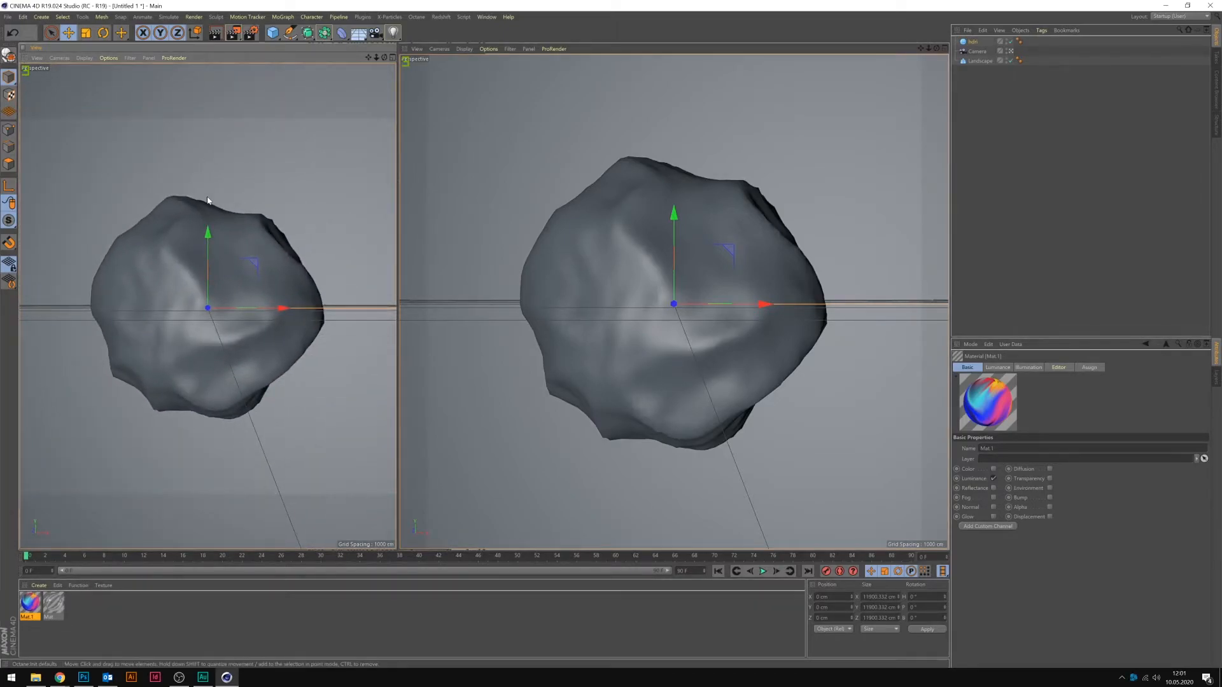
key(alt+r)
drag(99, 168, 22, 64)
drag(302, 427, 394, 547)
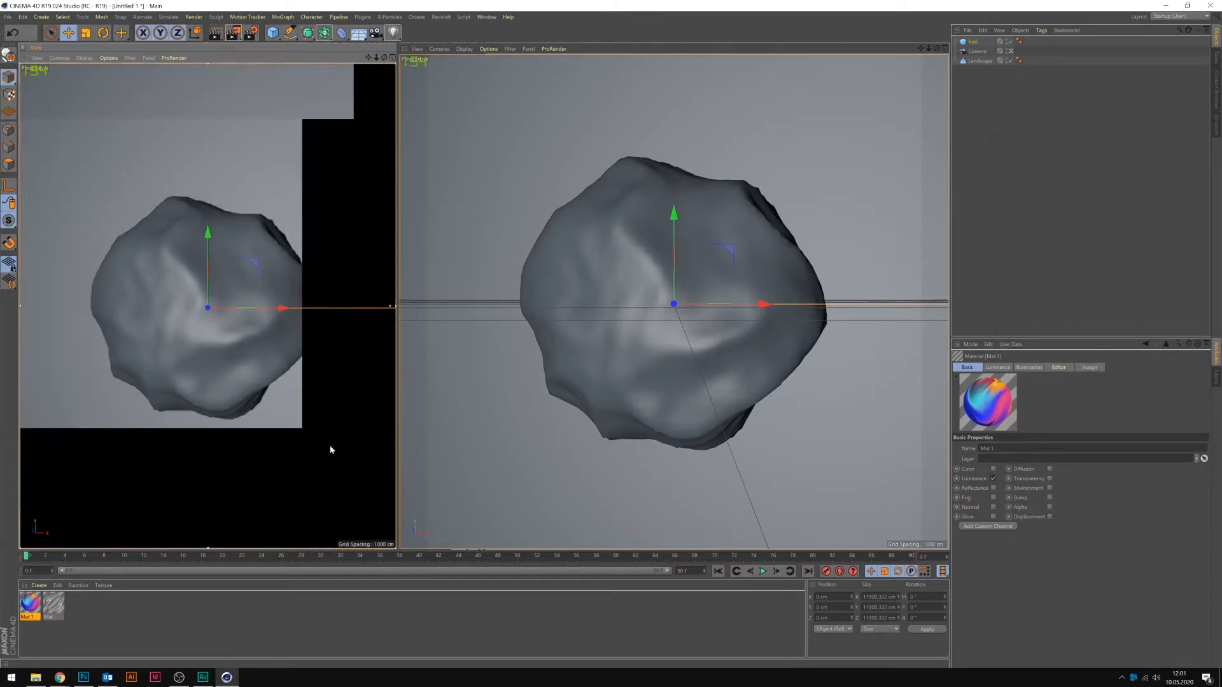
- Assign the transparent material to the Landscape object and the luminous gradient material to the environment sphere
click(55, 607)
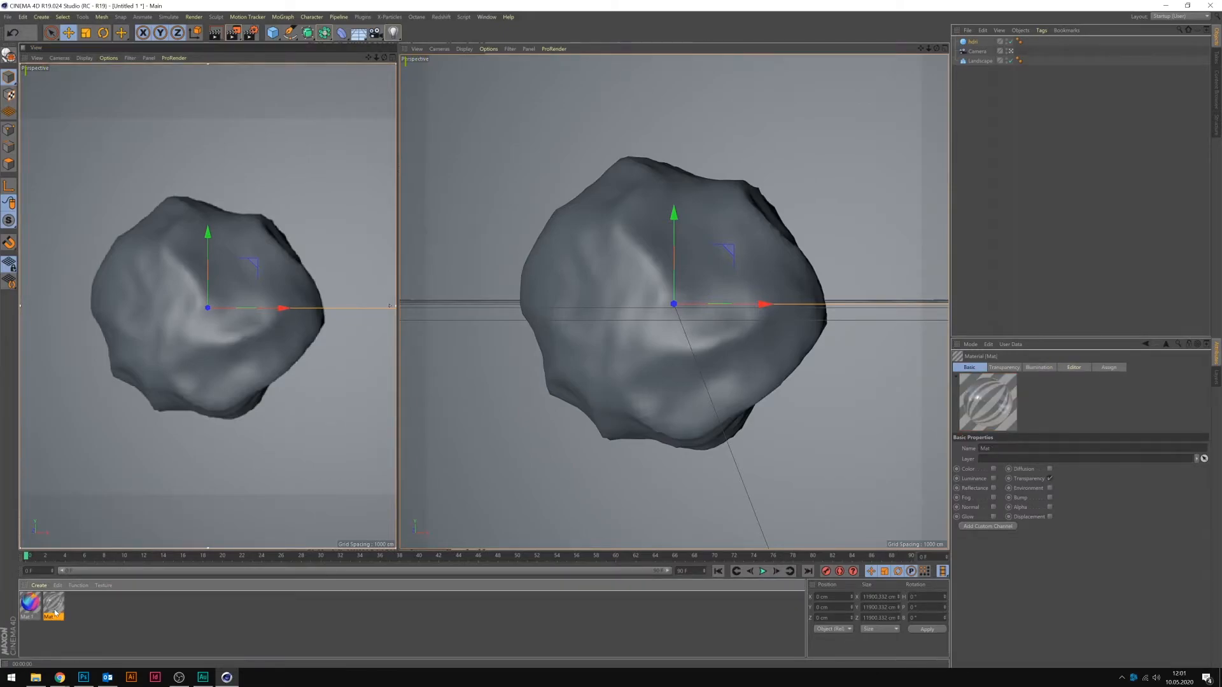
drag(55, 612, 983, 59)
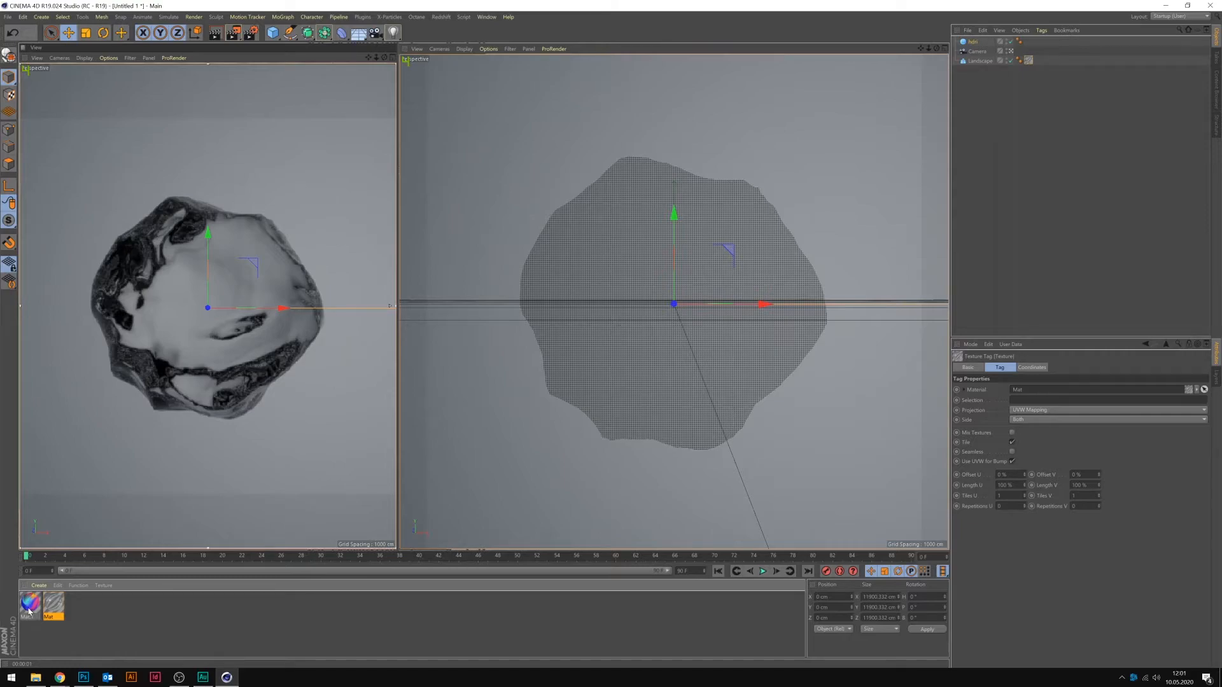
drag(28, 611, 975, 45)
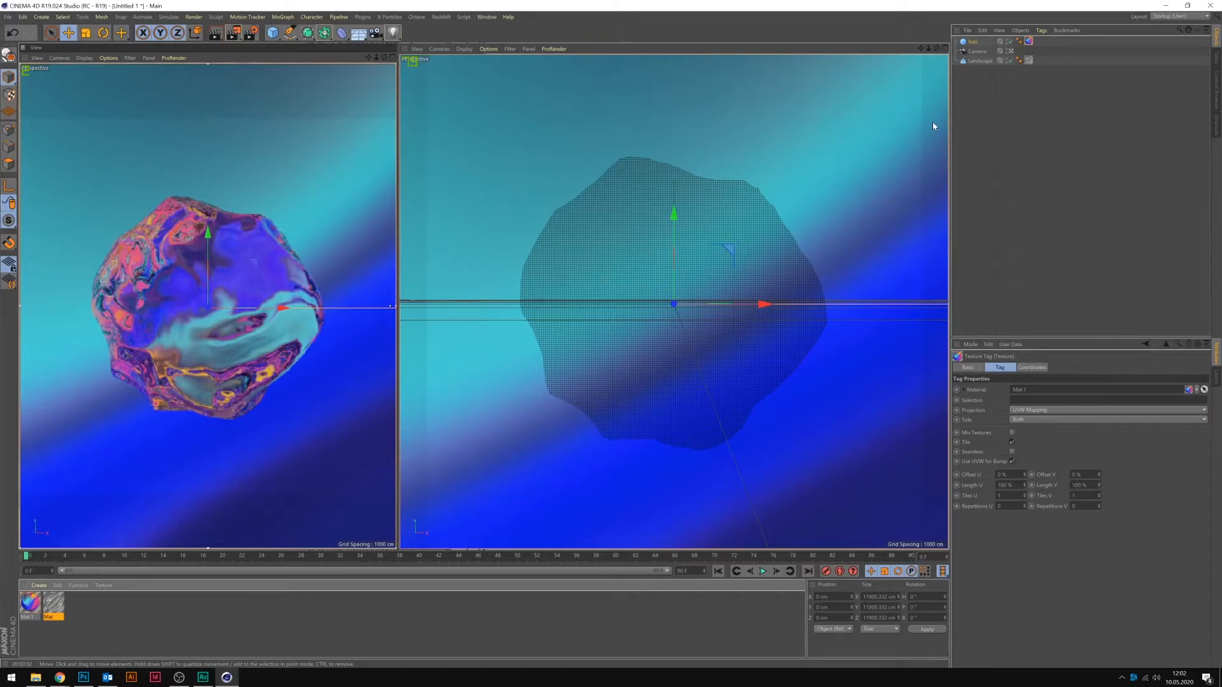
- Add a Compositing tag to the environment sphere and disable Seen by Camera
right_click(970, 42)
mouse_move(988, 49)
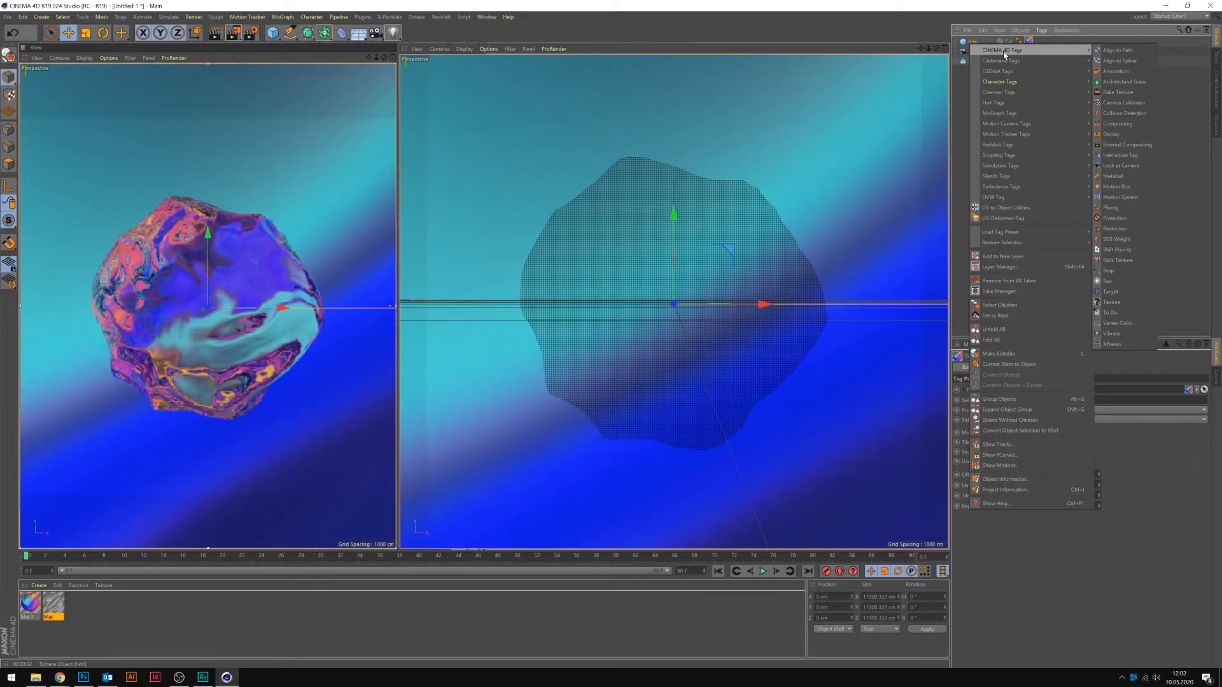
click(1118, 124)
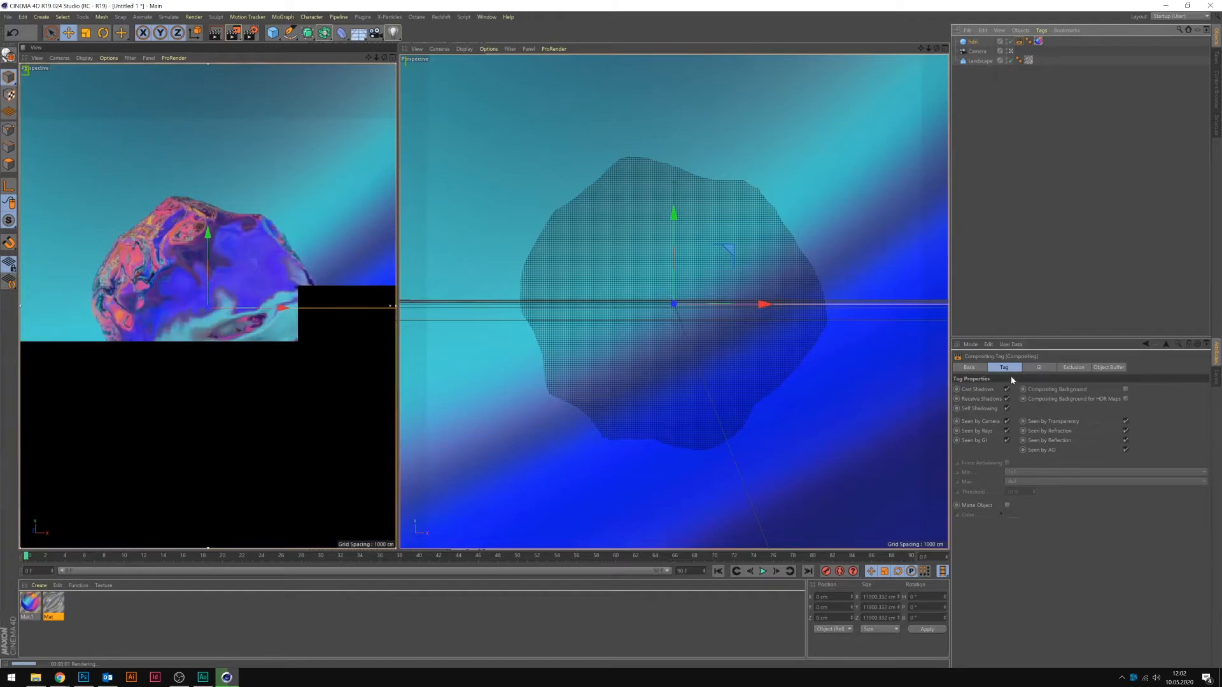
click(1007, 421)
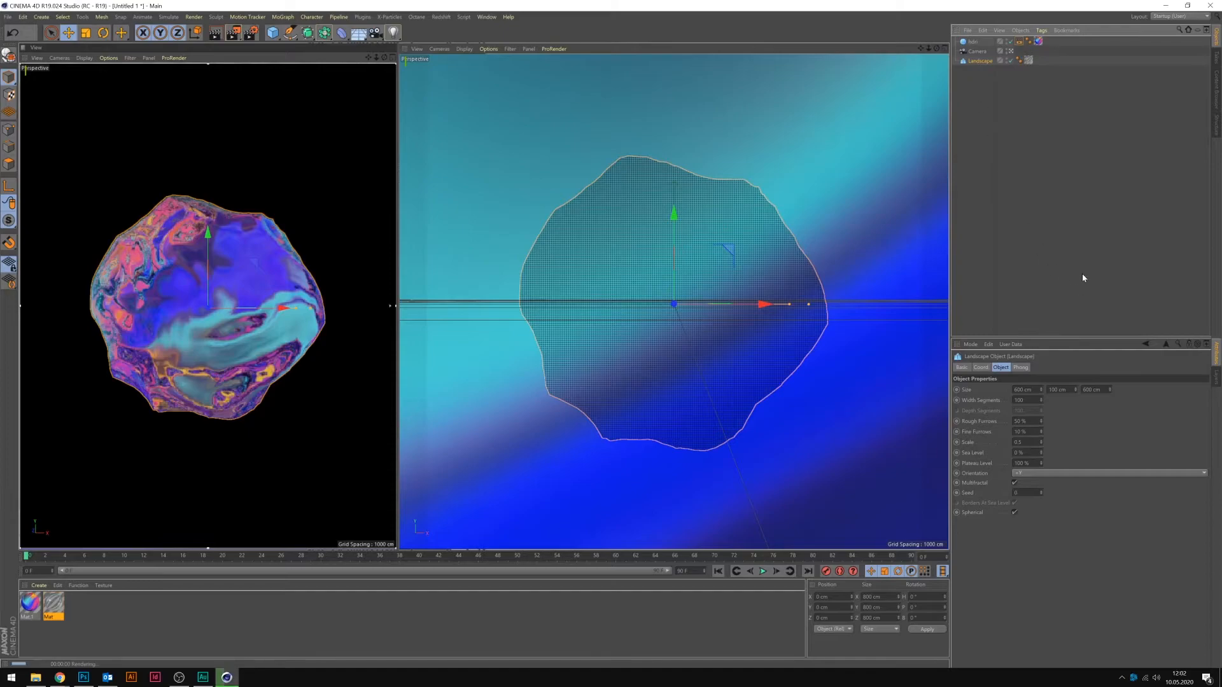
- Reshape the Landscape rock by adjusting its Scale and setting Fine Furrows to 5%, Rough Furrows to 29% and Seed to 2
click(1041, 444)
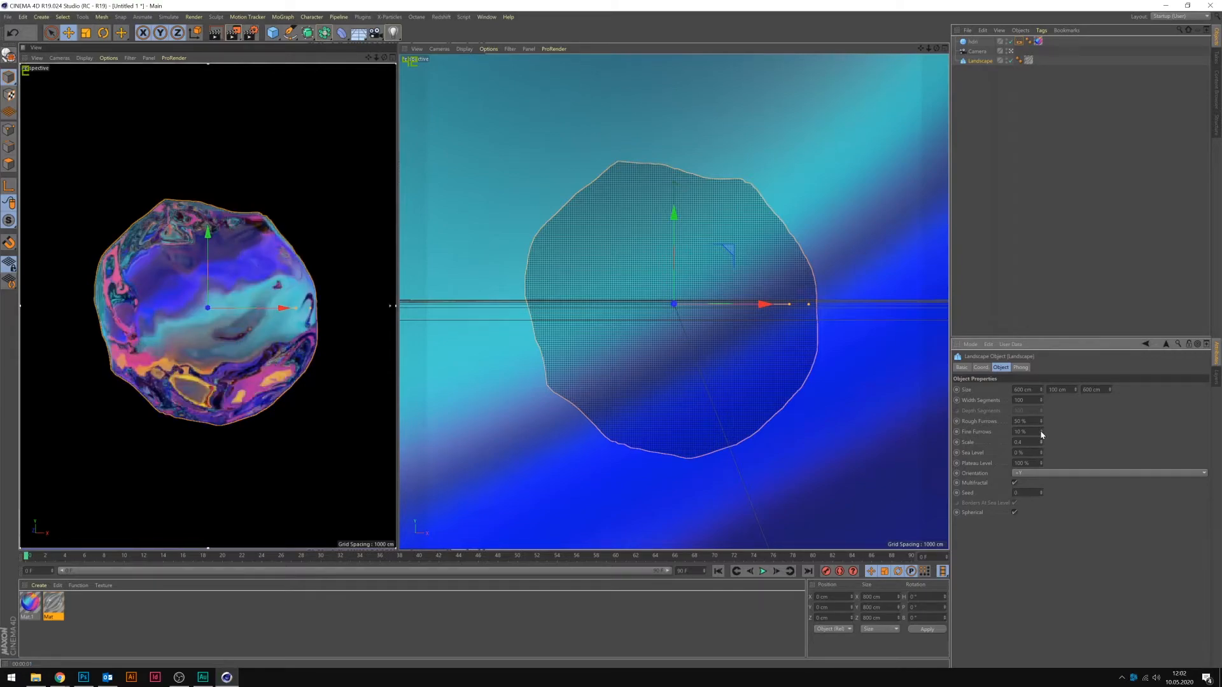
click(1041, 431)
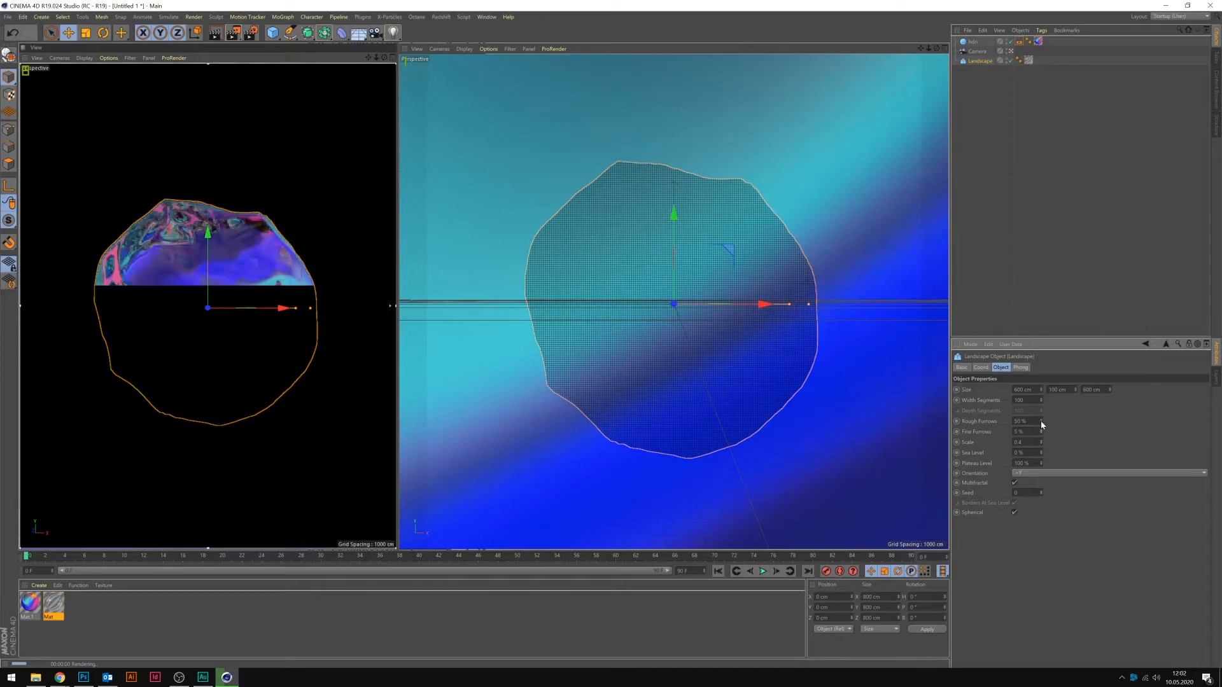
mouse_move(1041, 422)
mouse_down()
mouse_move(1041, 404)
mouse_move(1041, 422)
mouse_up()
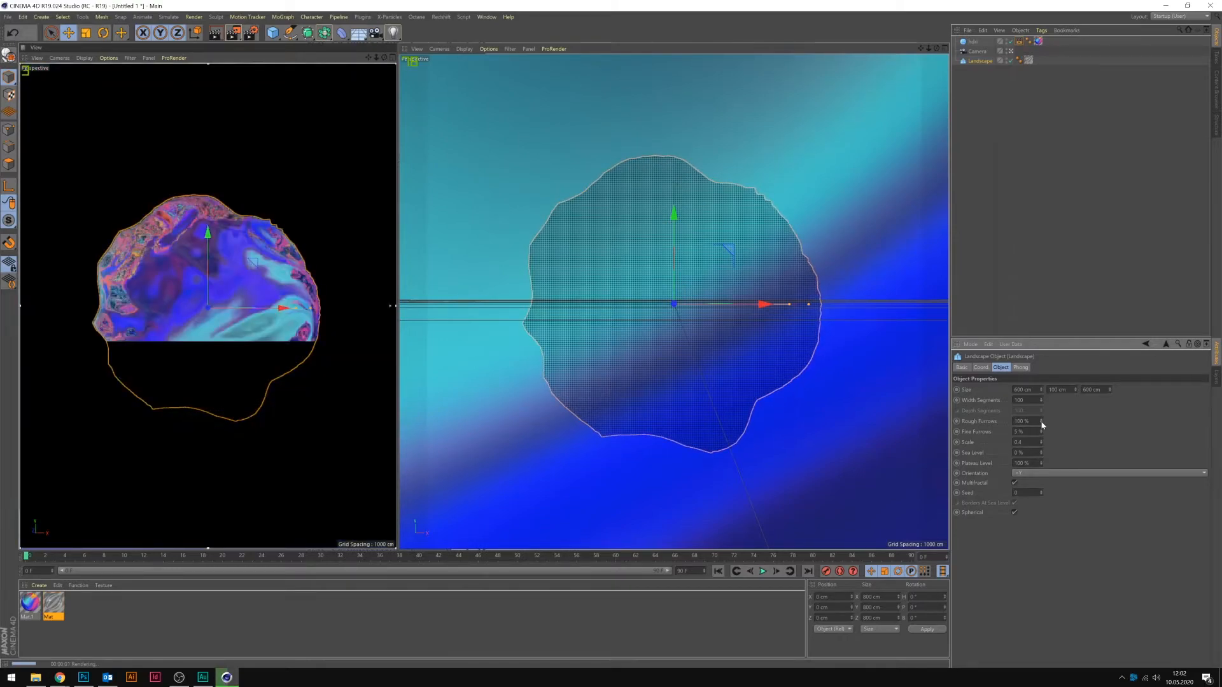
mouse_move(1041, 422)
mouse_down()
mouse_move(1041, 458)
mouse_move(1041, 434)
mouse_up()
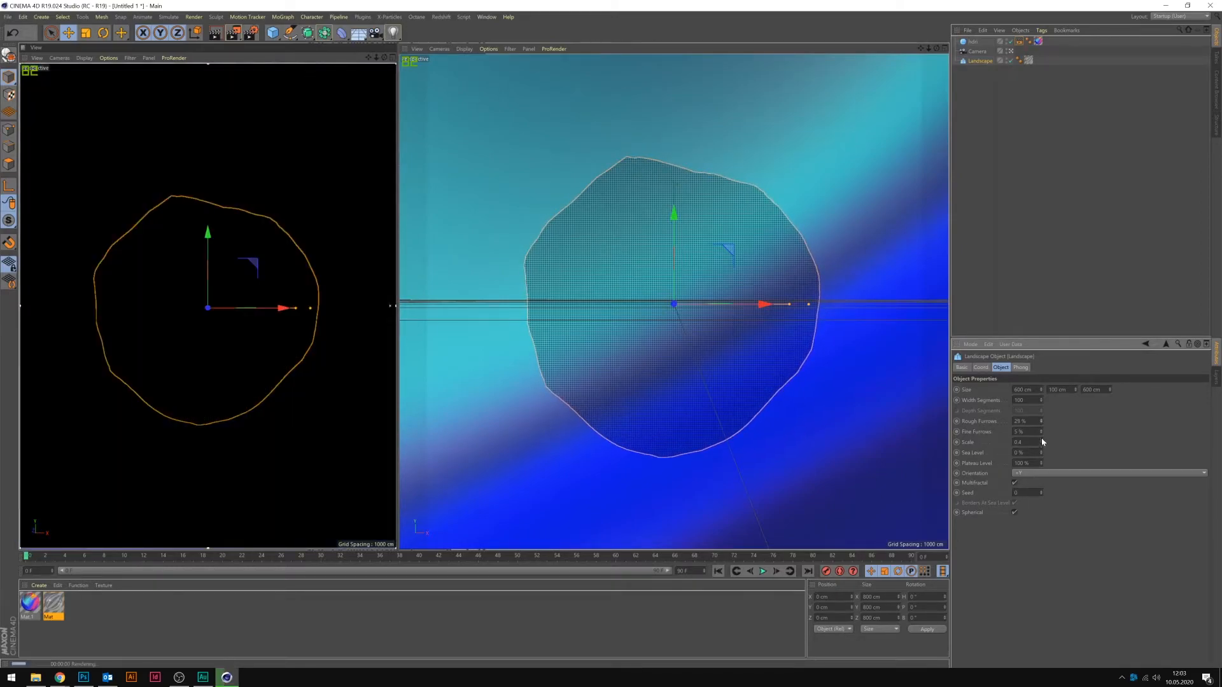
click(1042, 492)
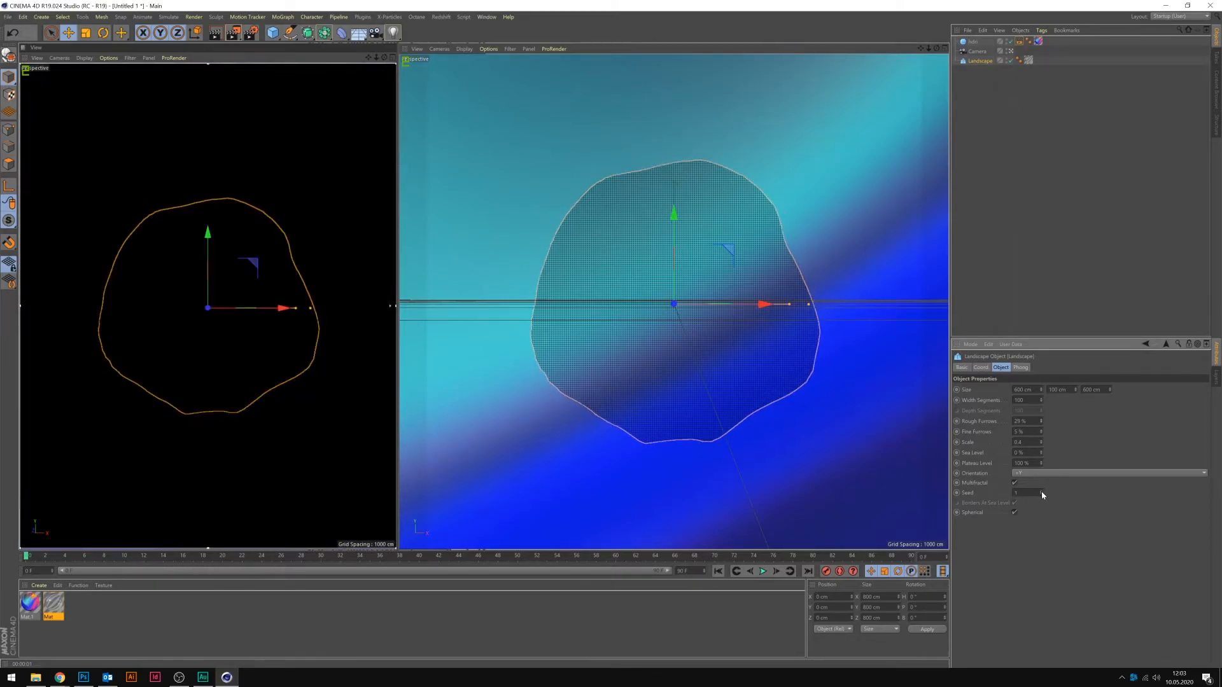
click(1041, 492)
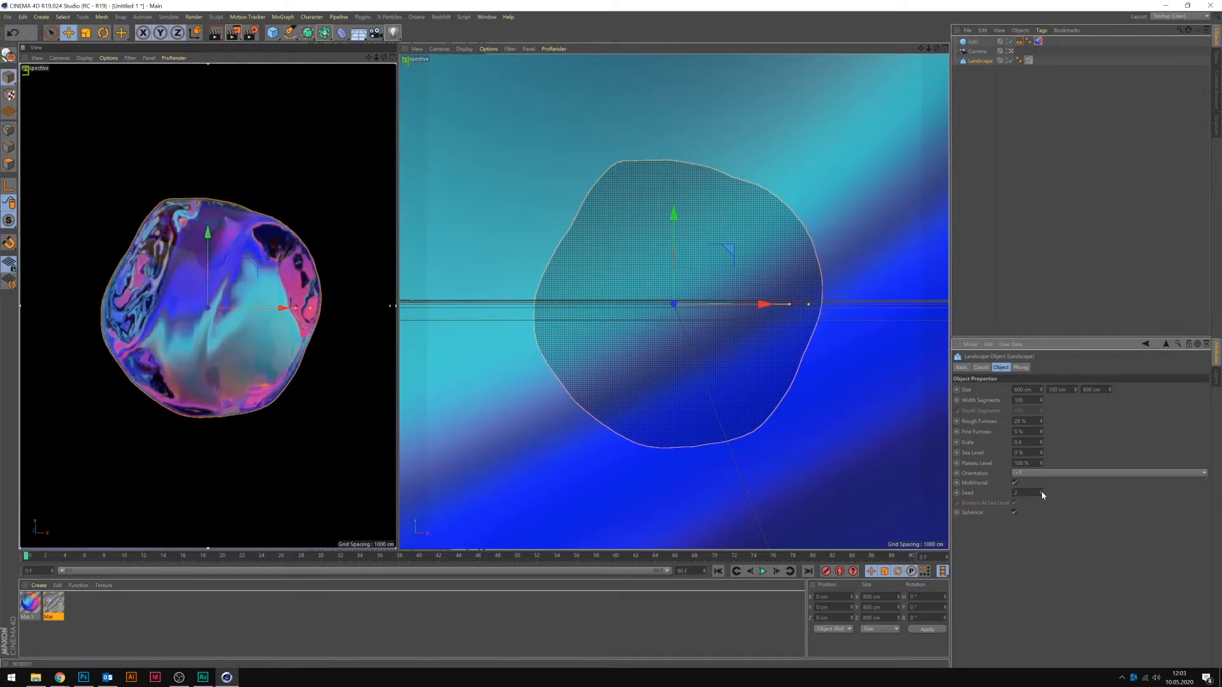
- Rotate the environment sphere freehand around several axes to bring a different part of the gradient into the rock
click(973, 42)
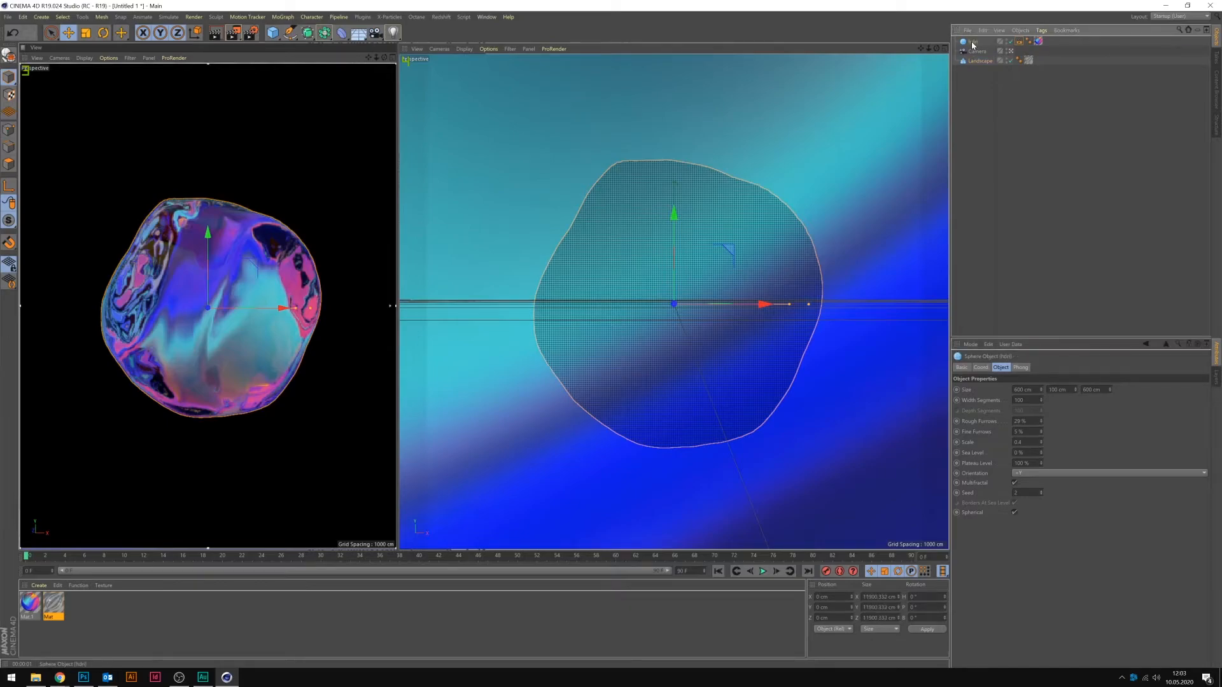
click(103, 33)
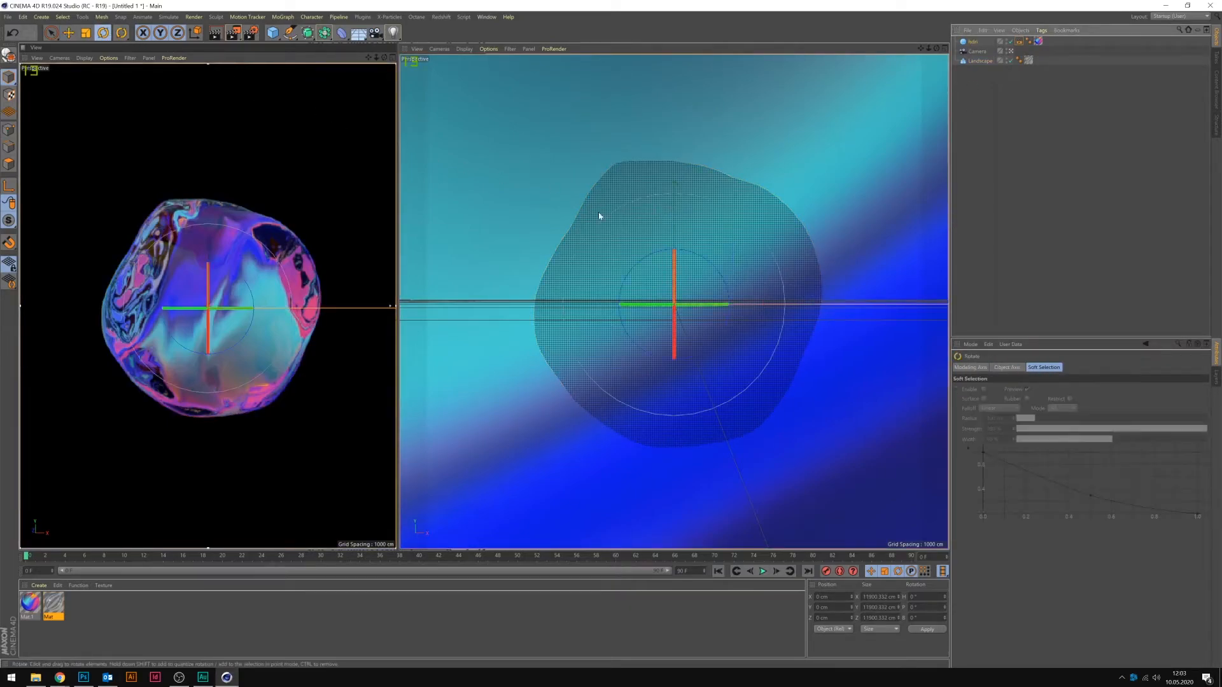
drag(693, 275, 610, 306)
mouse_move(686, 309)
mouse_down()
mouse_move(671, 292)
mouse_move(698, 316)
mouse_move(703, 285)
mouse_move(692, 299)
mouse_up()
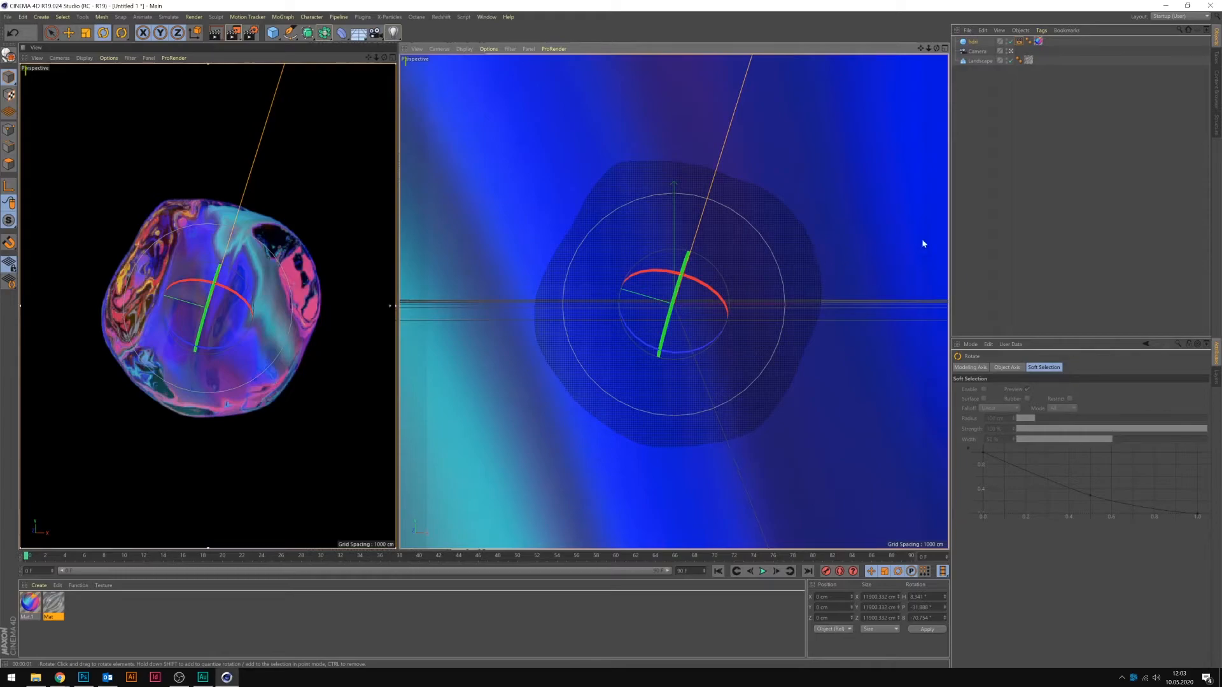
- Try Frontal projection for the environment sphere's gradient texture and undo the change
click(973, 42)
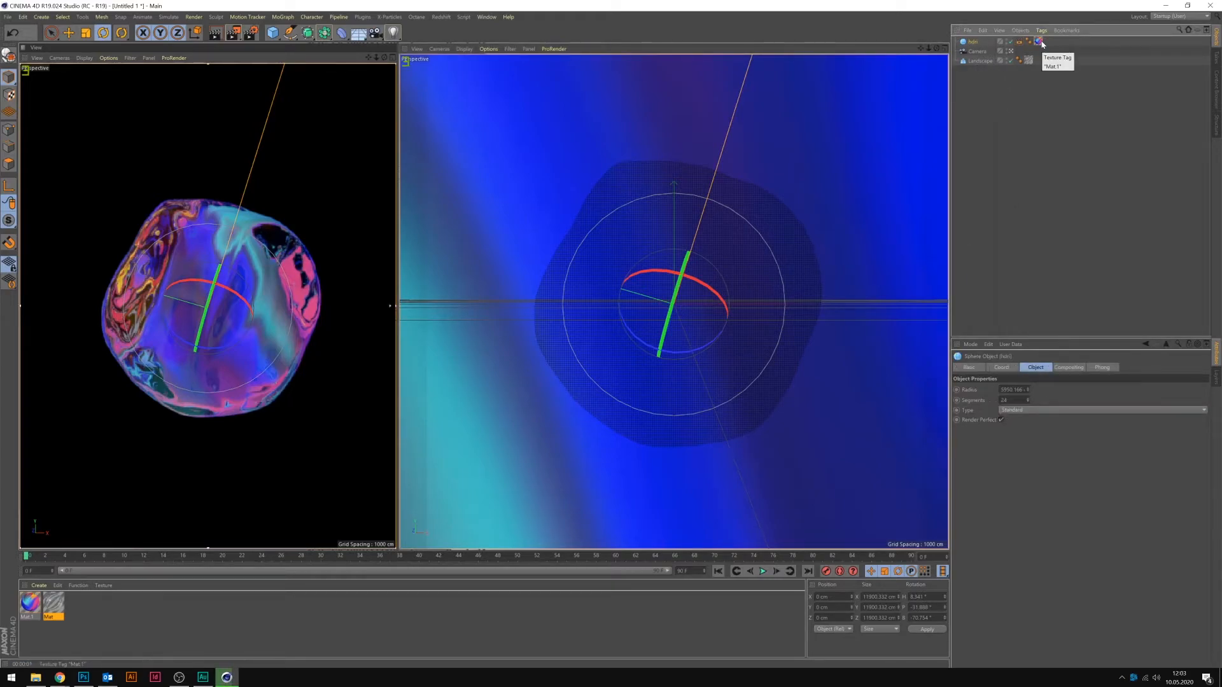
click(1038, 42)
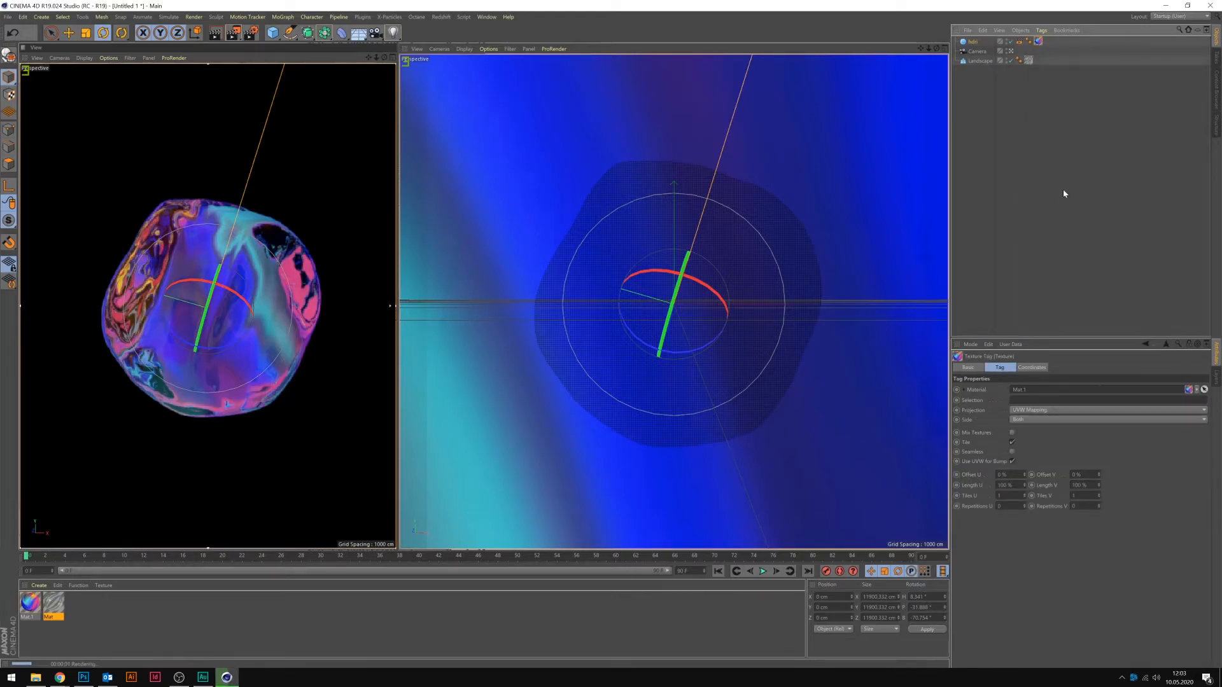
click(1023, 411)
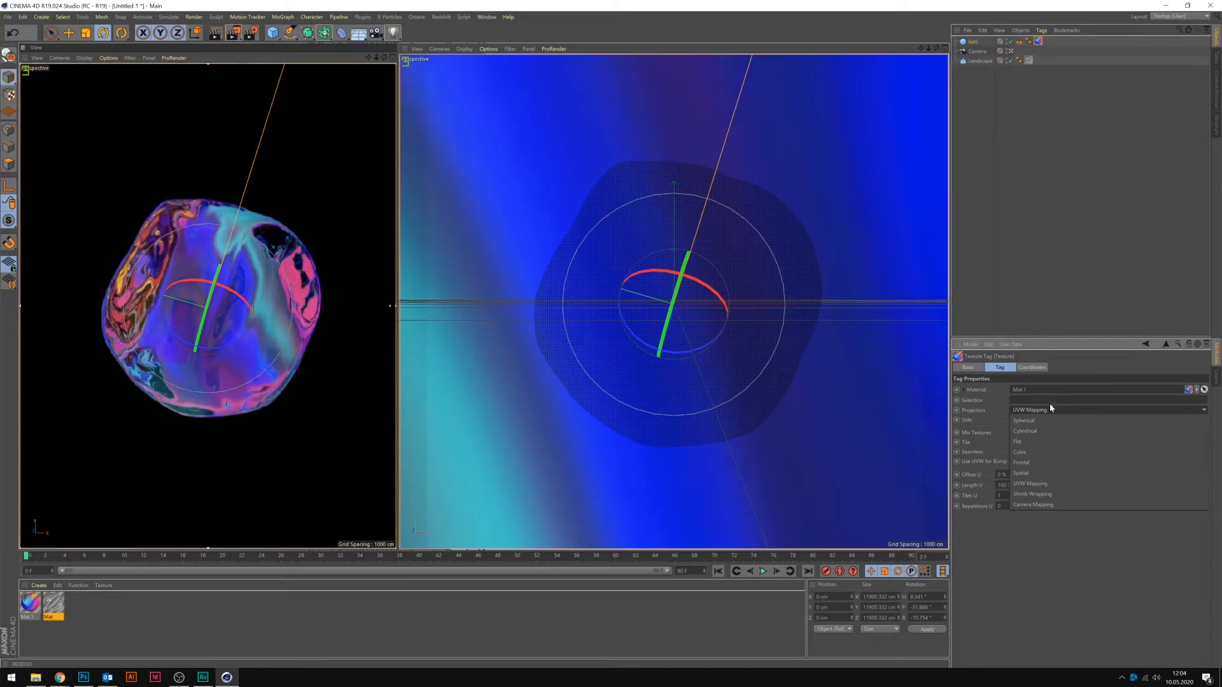
click(1041, 463)
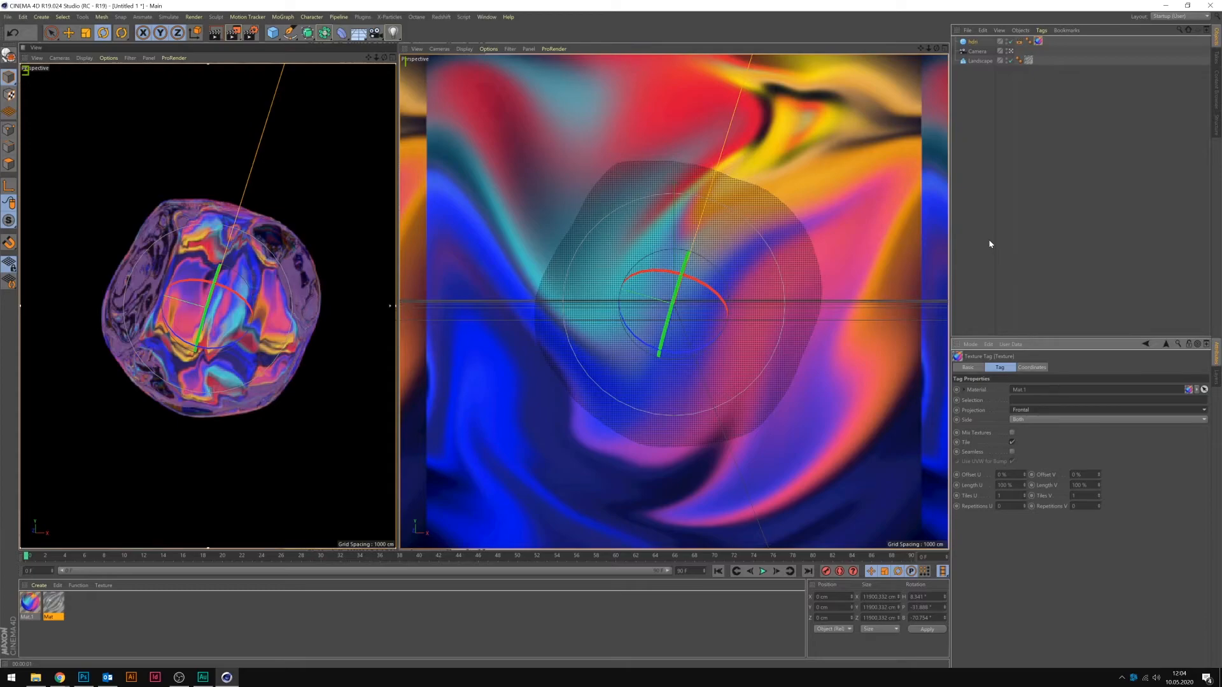
key(ctrl+z)
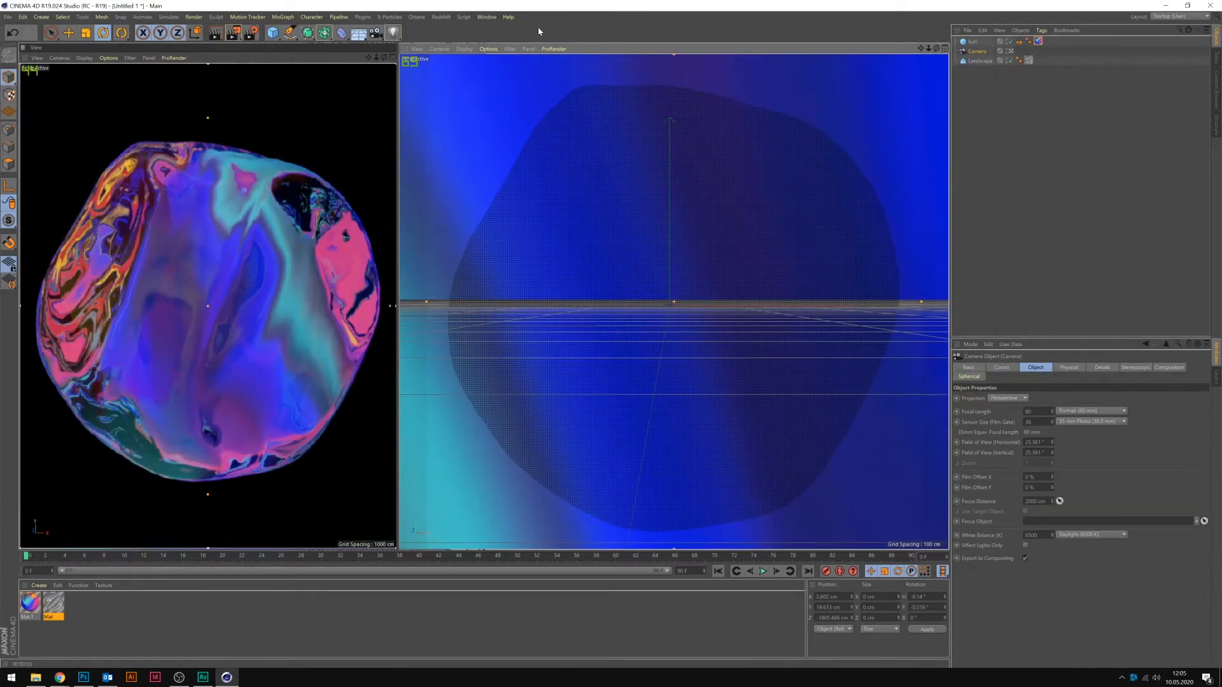
- Open the render settings for the rock scene
click(251, 33)
click(77, 45)
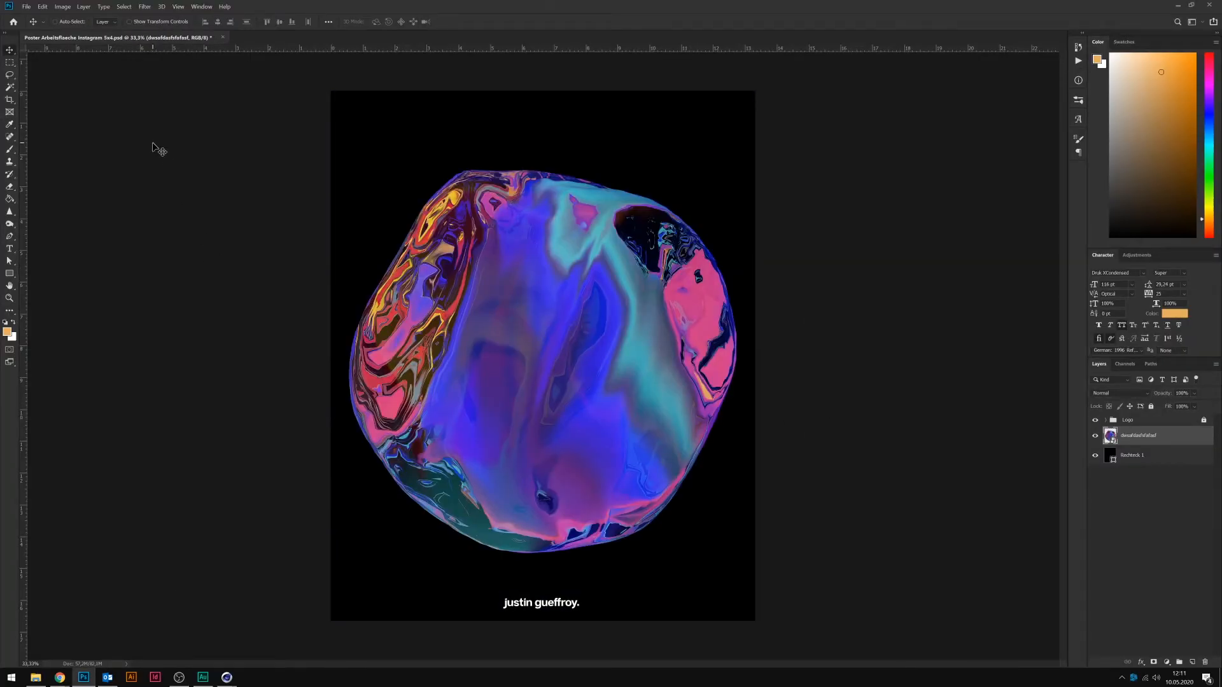
- In Photoshop, open the Camera Raw Filter on the rock layer and set Exposure +0.20, Contrast +16, Highlights -23, Shadows +51 and Whites +40
click(145, 6)
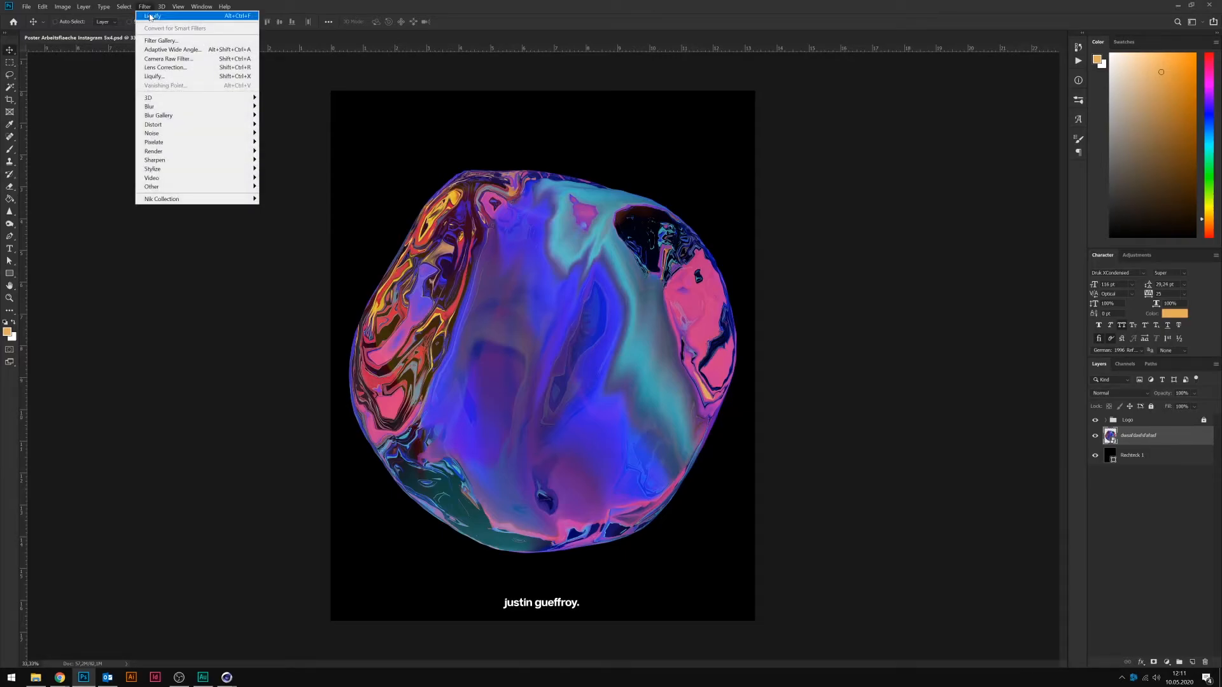
click(205, 63)
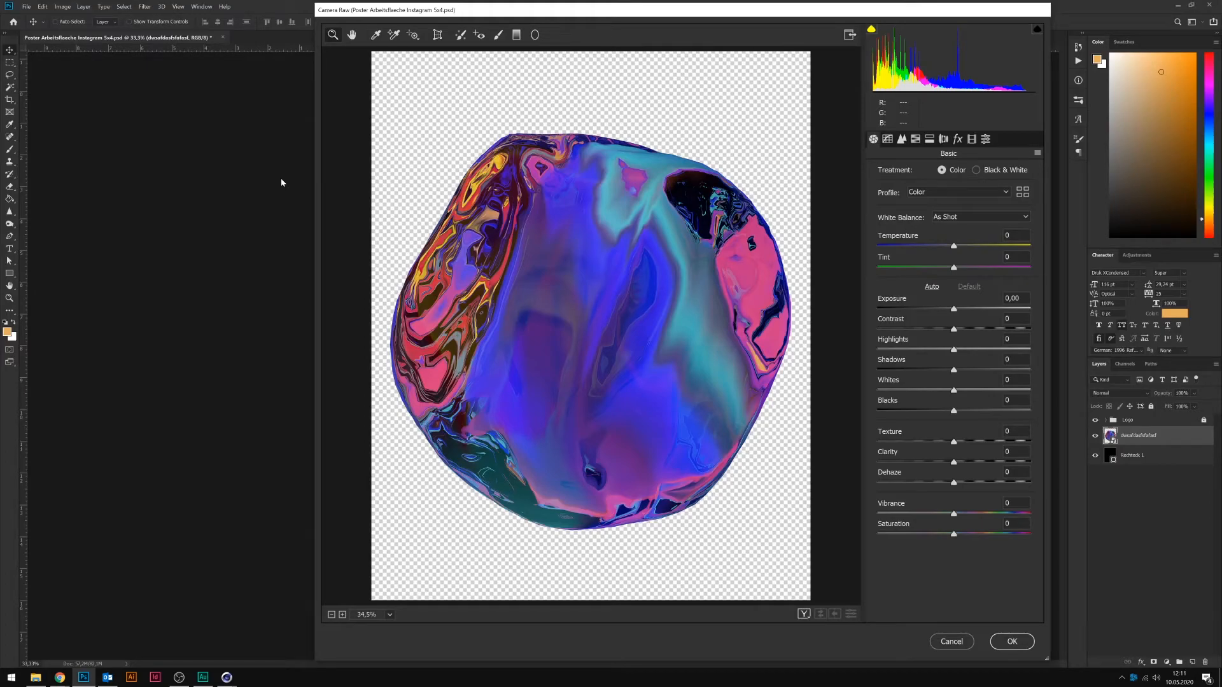
mouse_move(954, 309)
mouse_down()
mouse_move(970, 309)
mouse_move(956, 310)
mouse_up()
drag(953, 330, 965, 329)
drag(953, 350, 992, 370)
drag(953, 391, 984, 391)
- Set Blacks +28, Texture +13, Clarity +3, Dehaze +18, Vibrance -3 and Saturation -7, and apply the Camera Raw Filter
drag(953, 410, 956, 461)
drag(953, 482, 946, 535)
drag(948, 514, 934, 535)
drag(968, 514, 951, 515)
drag(933, 535, 948, 535)
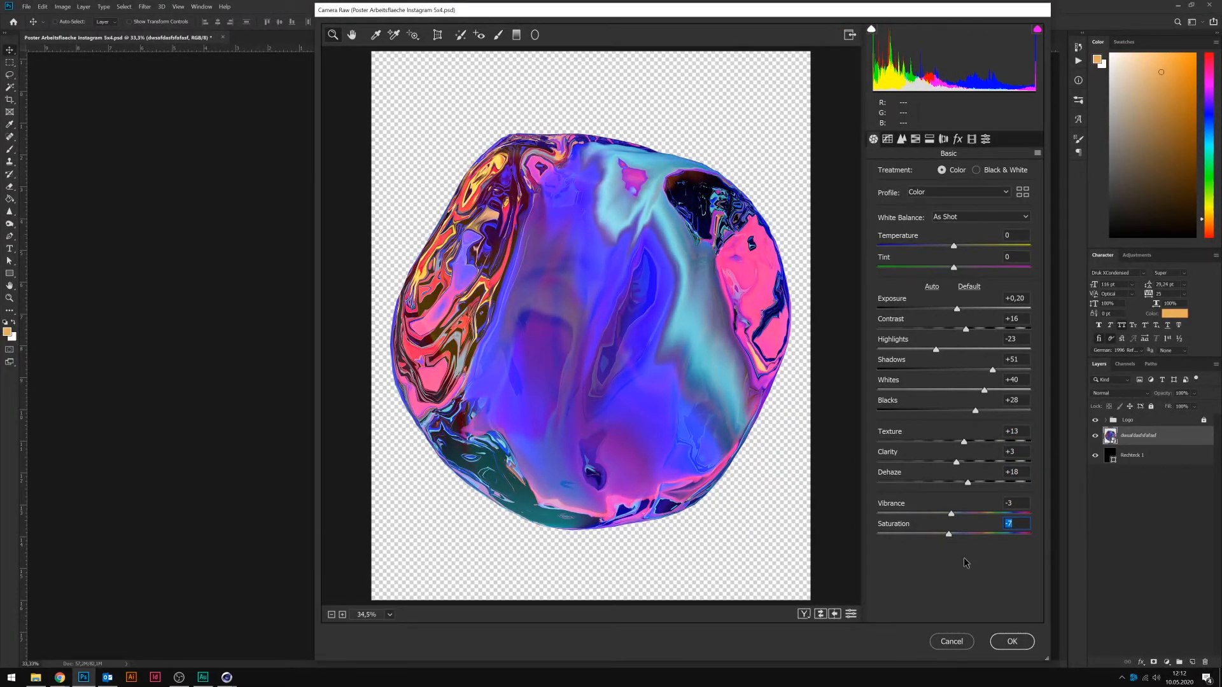
click(1011, 641)
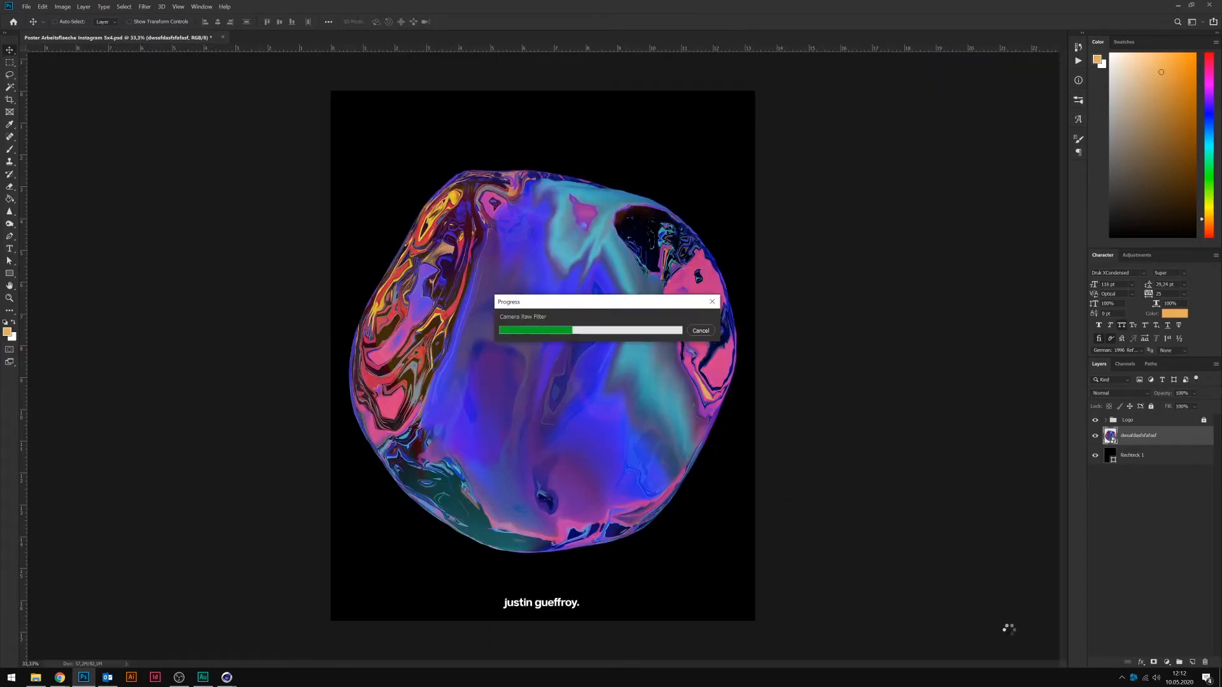
- Examine the colour-graded rock up close, from the dark facet near its upper edge to the details along its lower edge
alt+scroll(653, 272, up, 8)
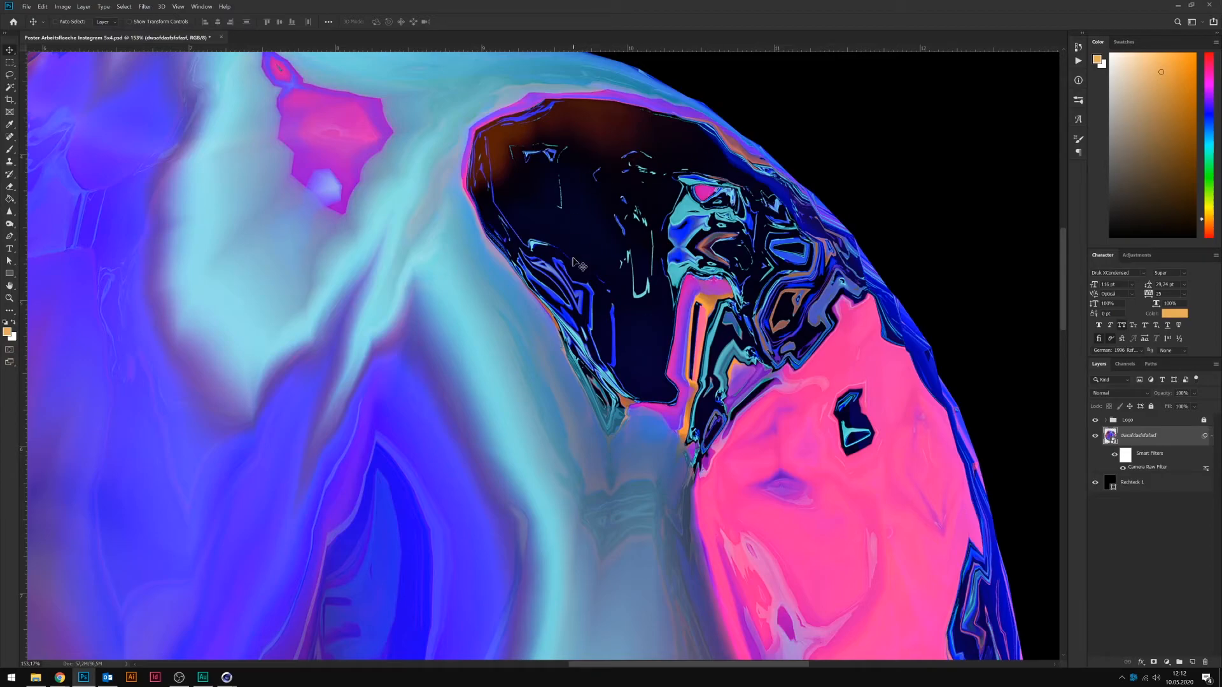
alt+scroll(579, 420, down, 6)
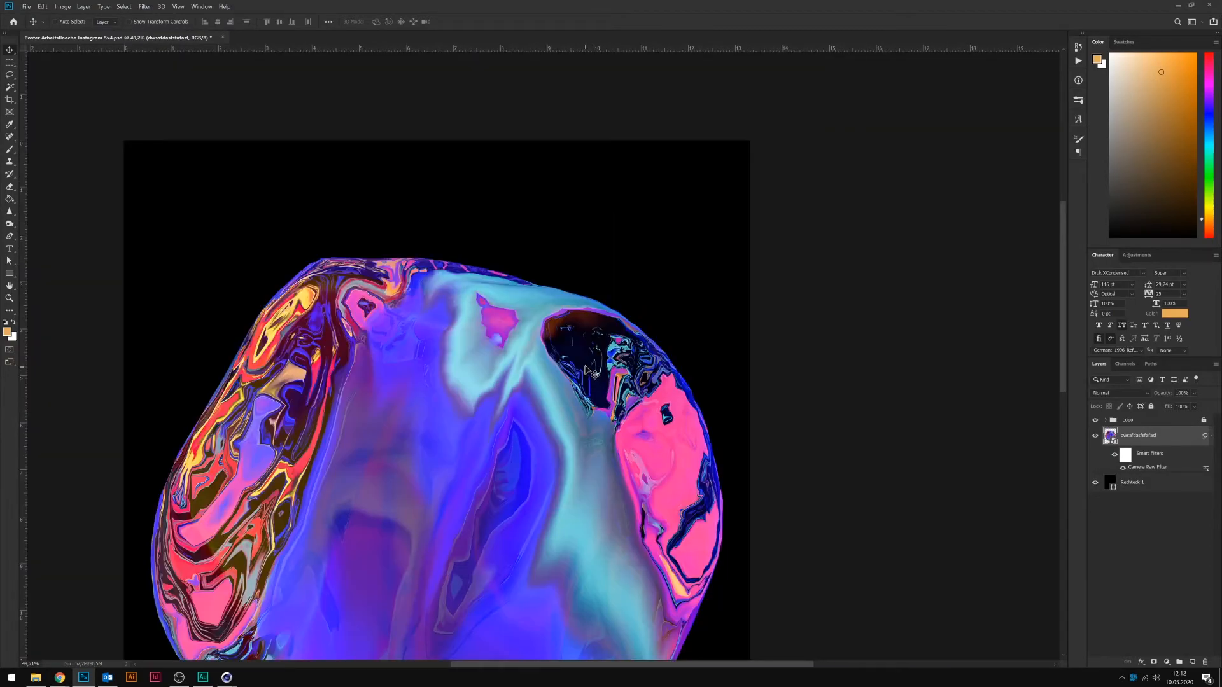
alt+scroll(592, 373, down, 2)
alt+scroll(629, 248, up, 1)
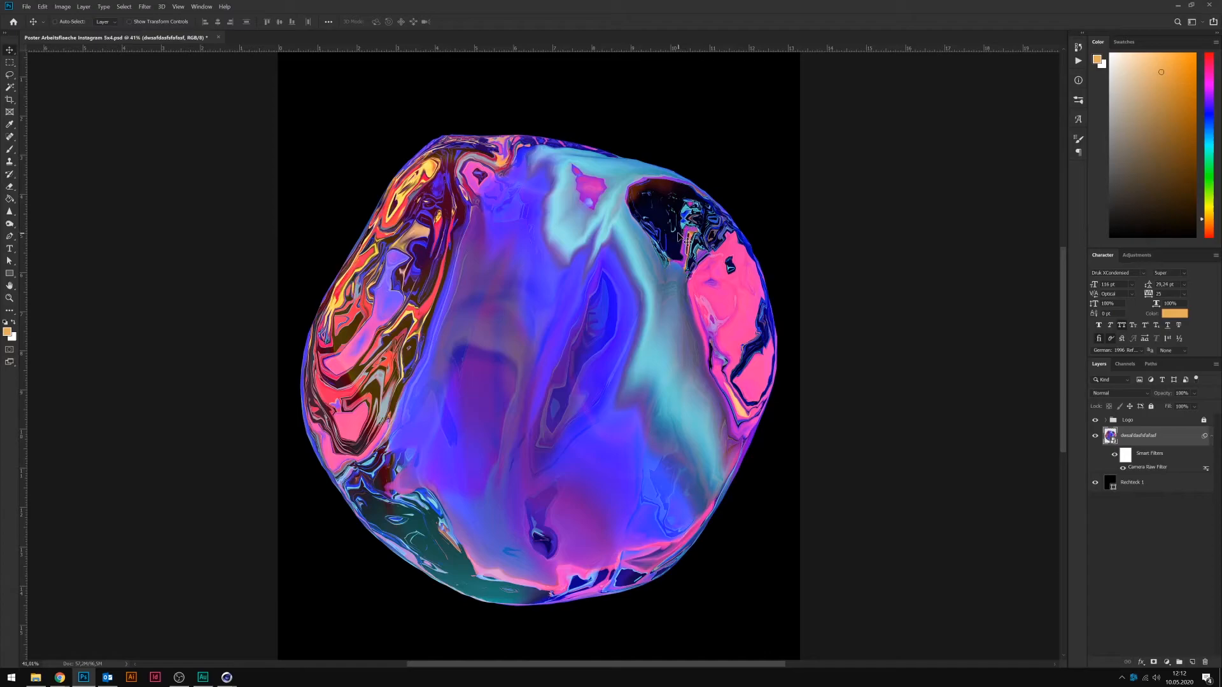
alt+scroll(538, 536, up, 5)
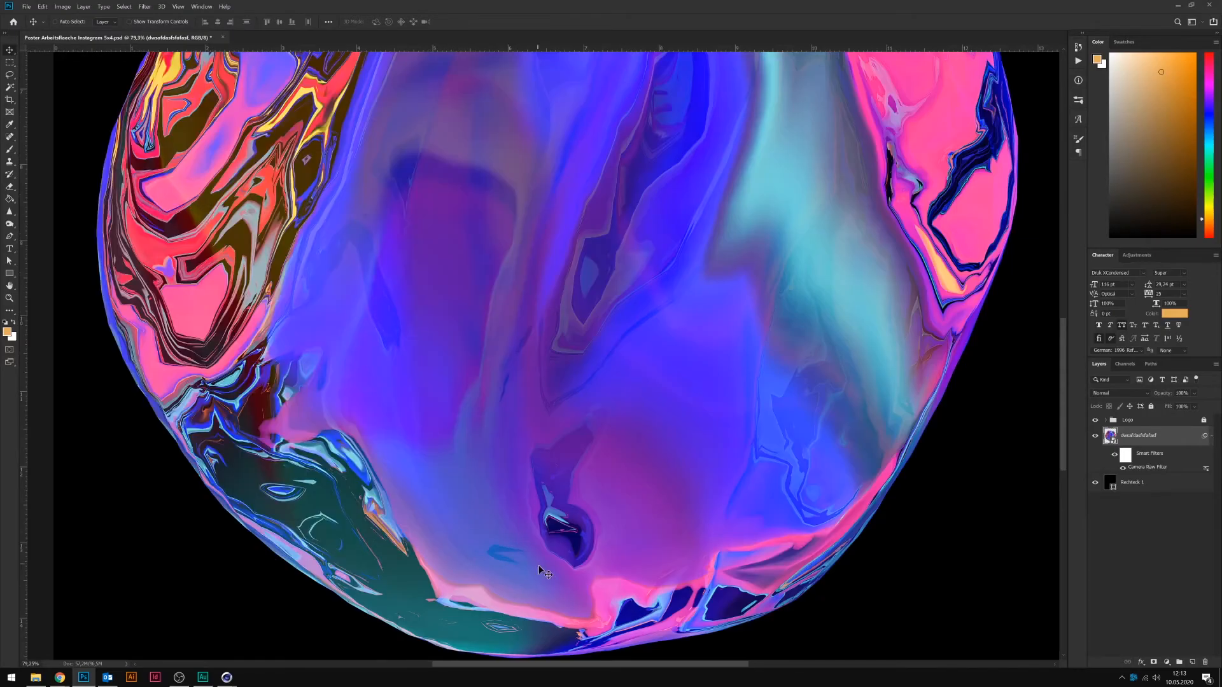
alt+scroll(550, 413, down, 1)
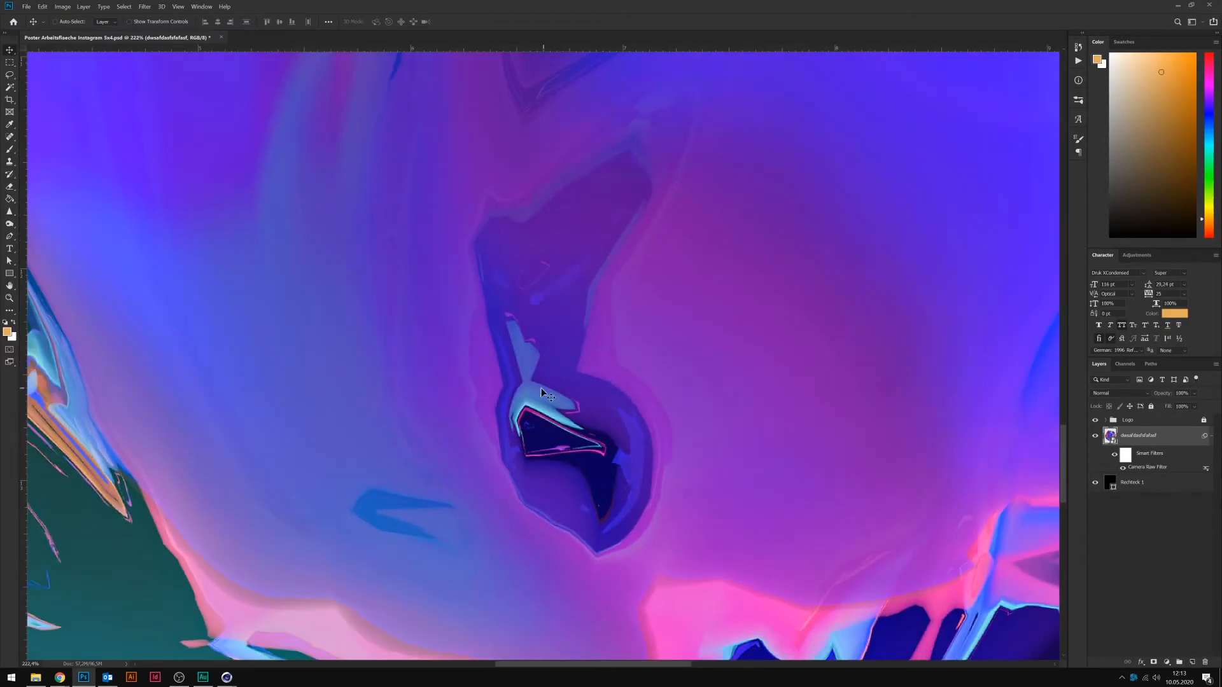
alt+scroll(544, 420, down, 4)
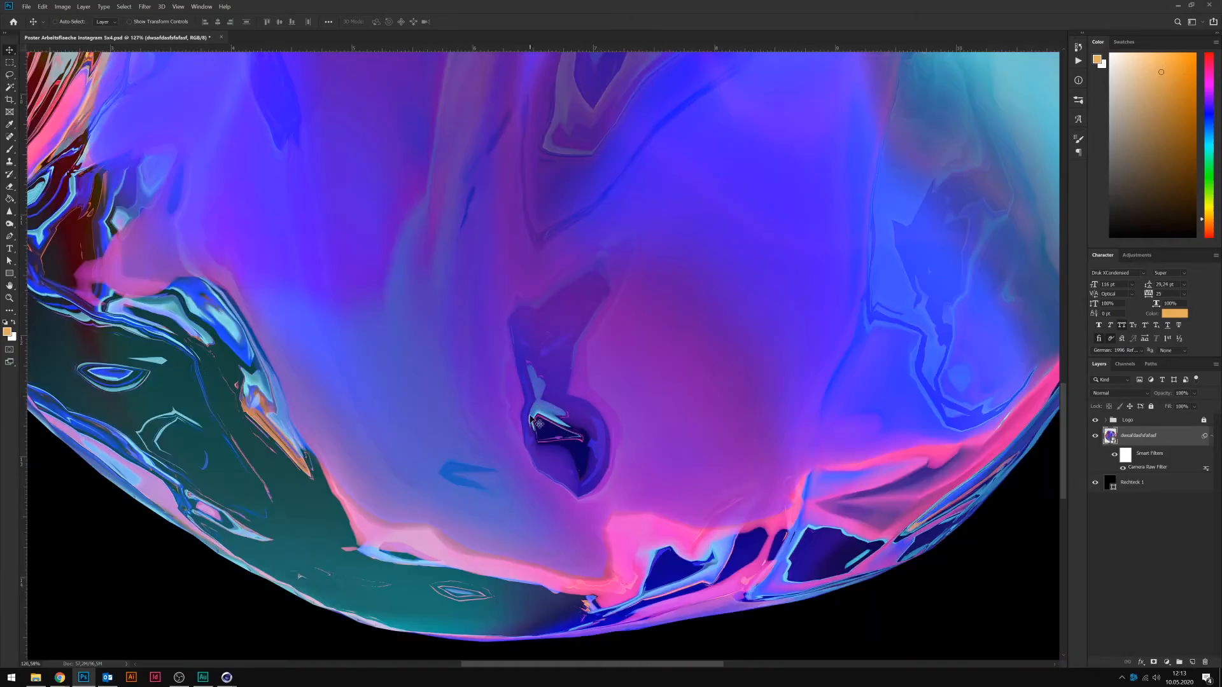
alt+scroll(539, 404, down, 4)
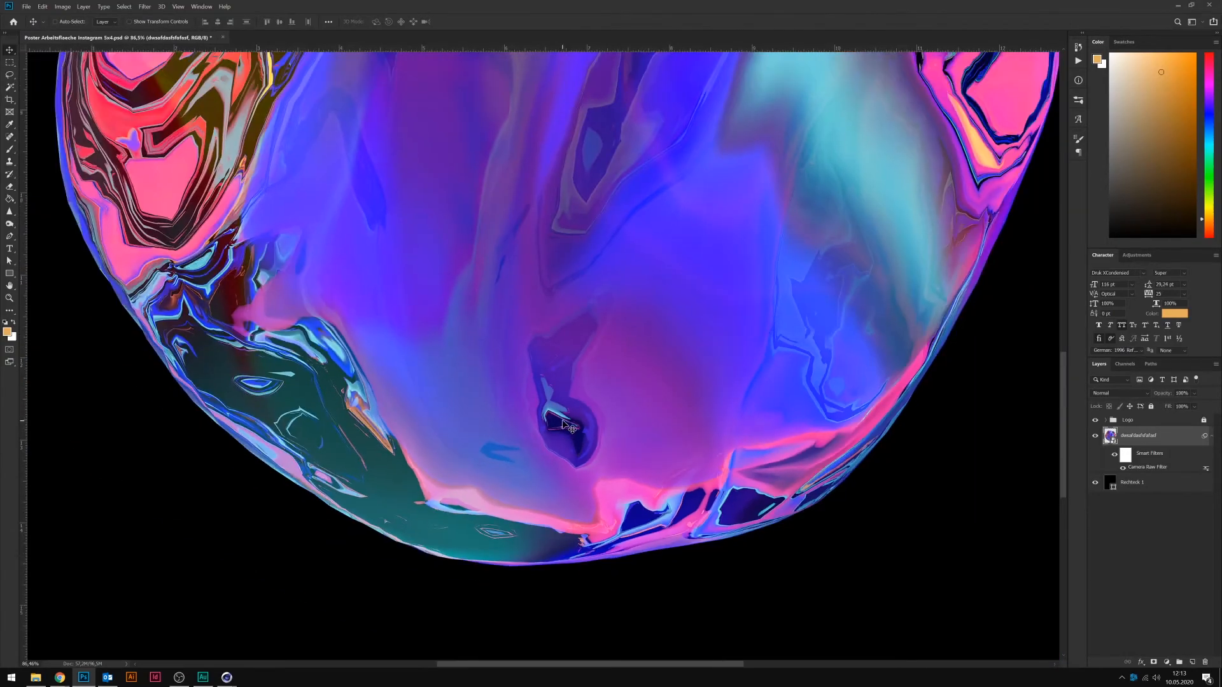
- Open the Liquify filter on the colour-graded rock layer and reconstruct the brush distortion
alt+scroll(605, 439, down, 1)
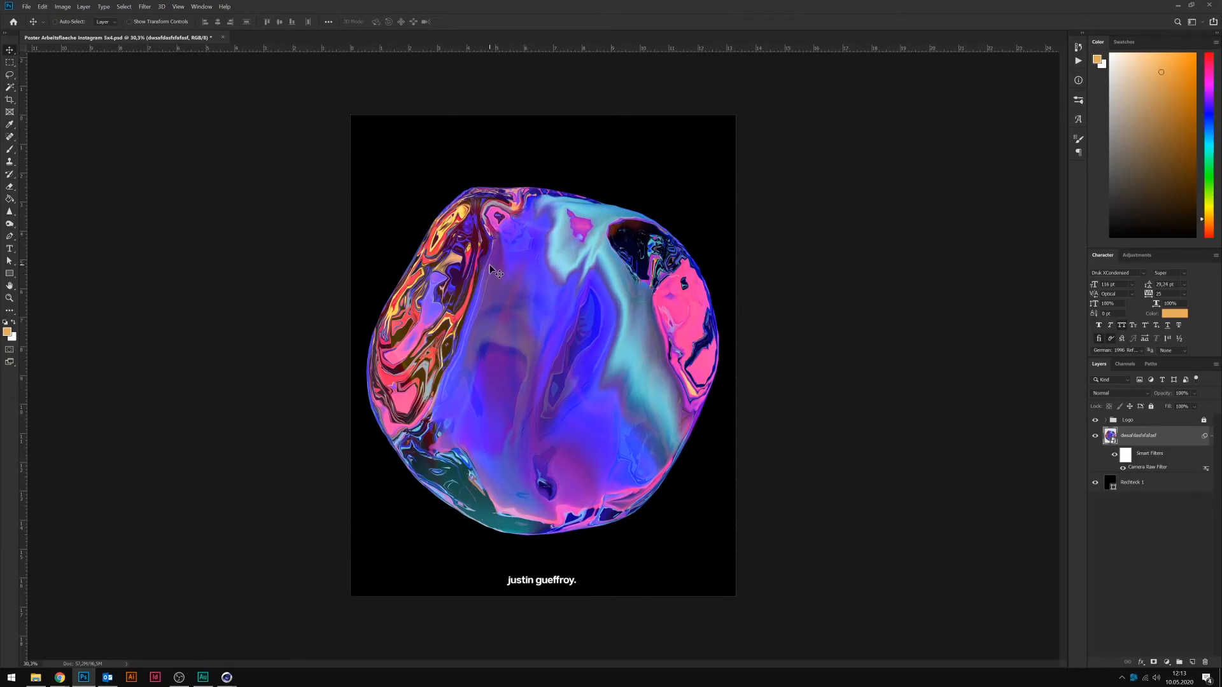
key(ctrl+shift+x)
alt+scroll(527, 317, up, 5)
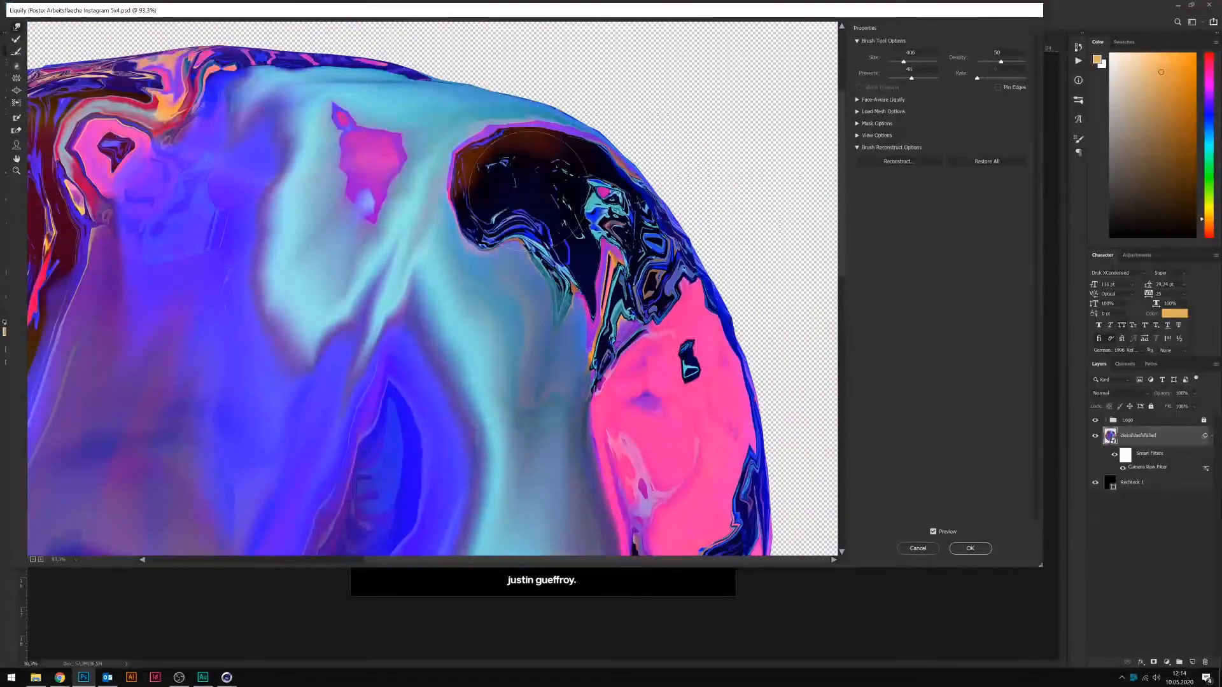
alt+scroll(527, 317, down, 5)
click(898, 161)
key(Return)
- Push the rock's surface details around with short Liquify warp strokes and apply the filter
alt+scroll(557, 104, up, 2)
alt+scroll(556, 104, down, 2)
mouse_move(344, 210)
mouse_down()
mouse_move(318, 242)
mouse_move(316, 286)
mouse_up()
drag(338, 420, 363, 394)
drag(506, 448, 528, 408)
drag(500, 471, 522, 439)
mouse_move(471, 279)
mouse_down()
mouse_move(521, 223)
mouse_move(497, 343)
mouse_up()
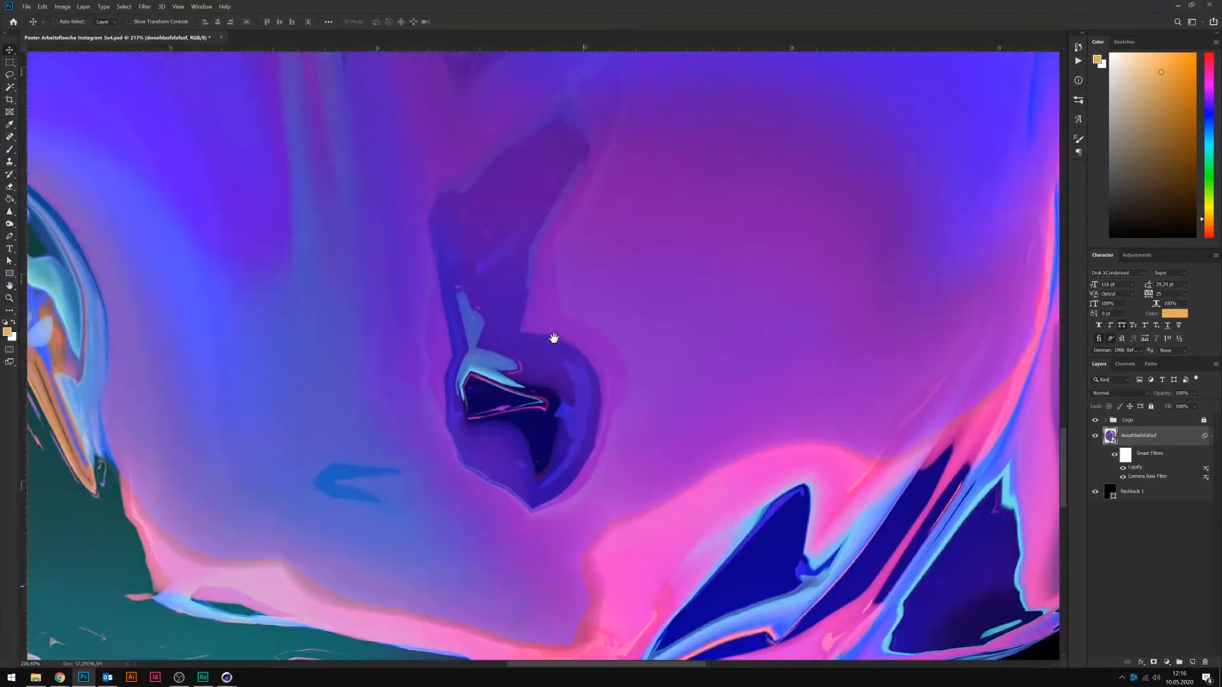
- Duplicate the rock layer and apply Hue/Saturation to the copy with Cyans at Hue +122, Saturation +48 and Yellows at Hue +142, Saturation +3
key(ctrl+j)
key(ctrl+0)
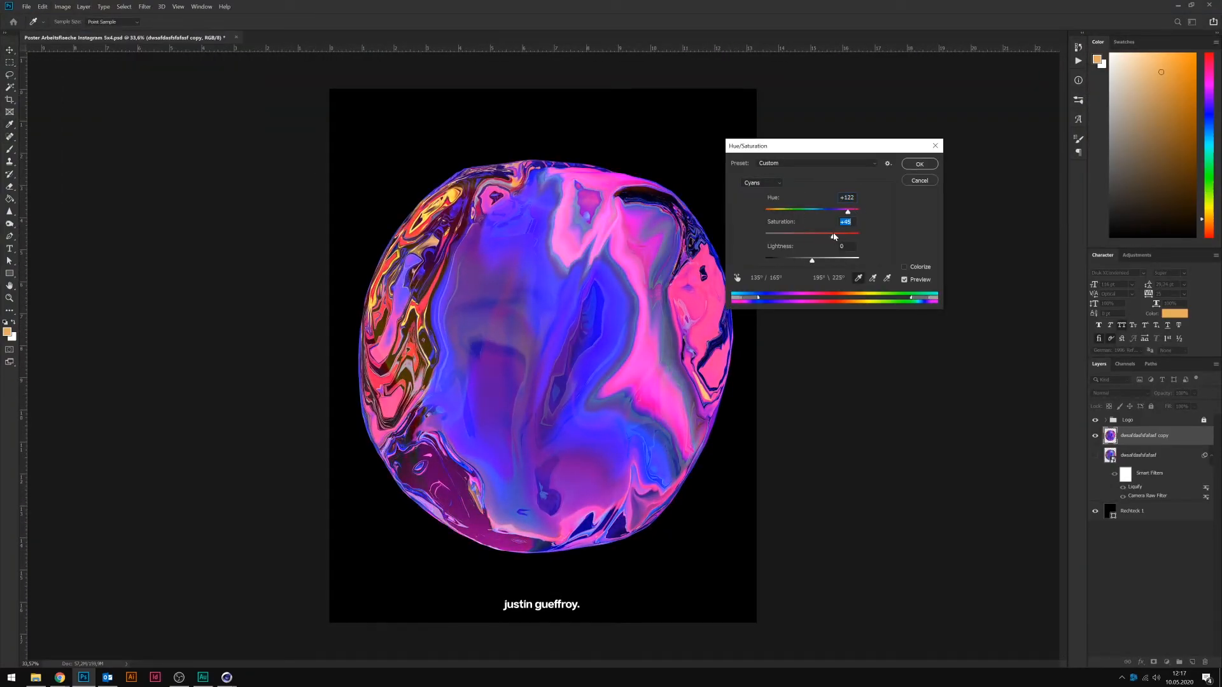
drag(848, 210, 852, 209)
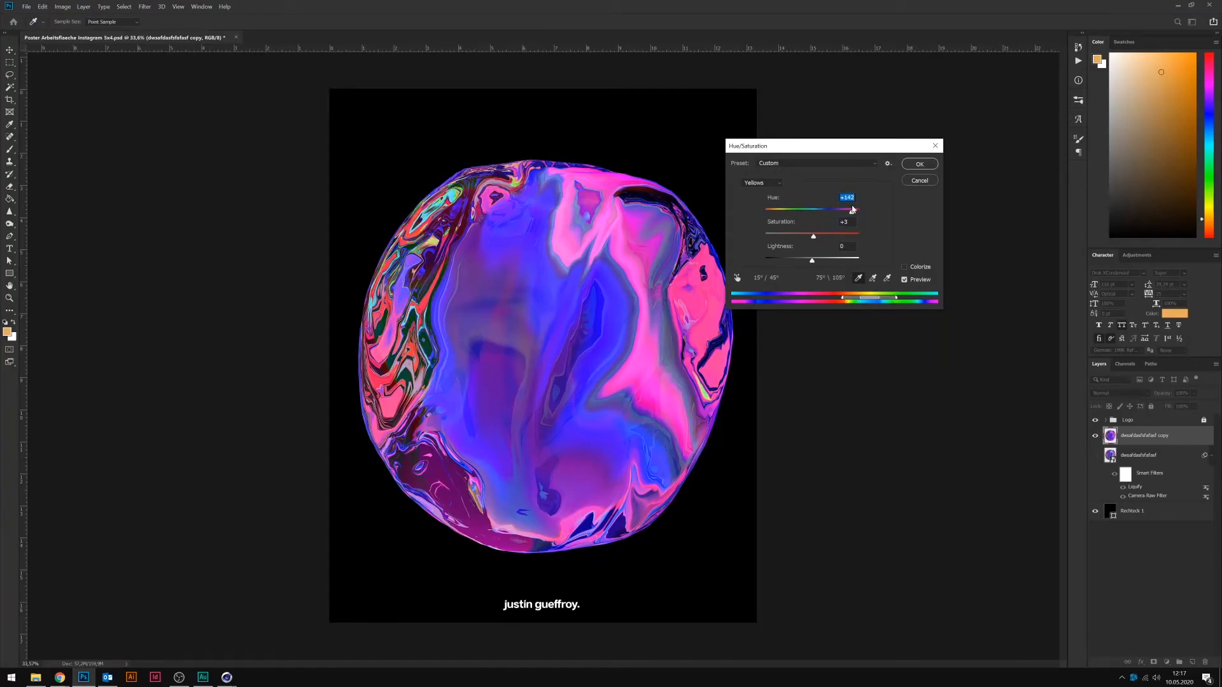
click(920, 164)
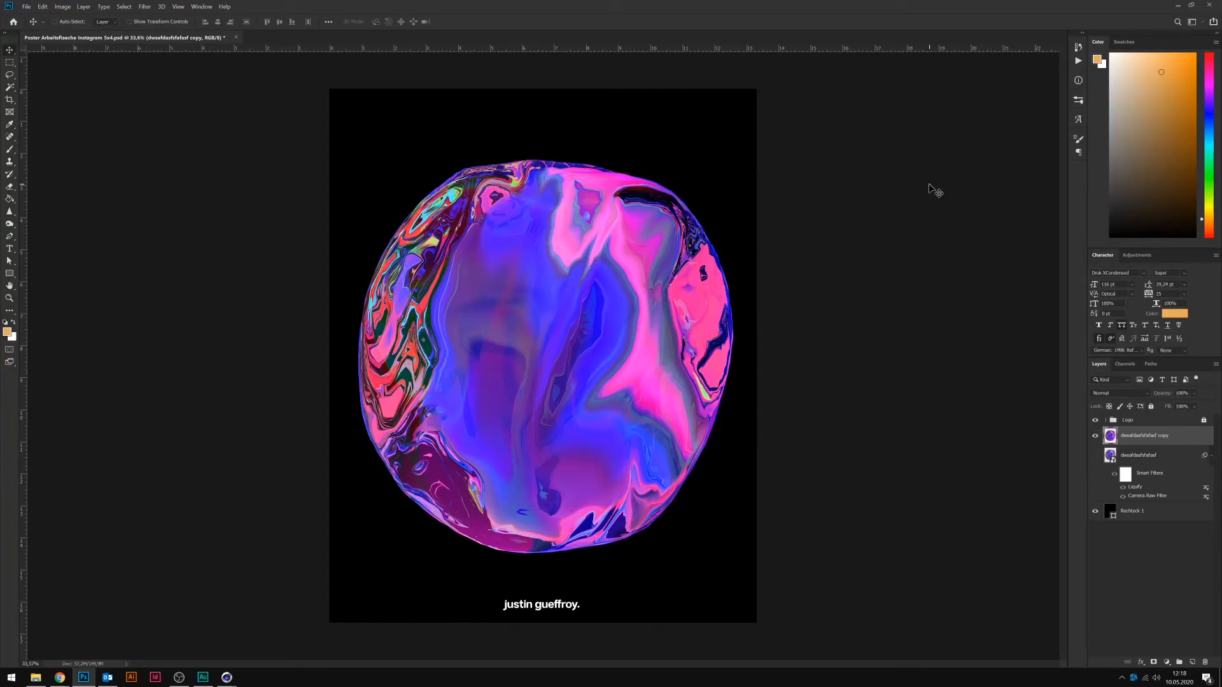